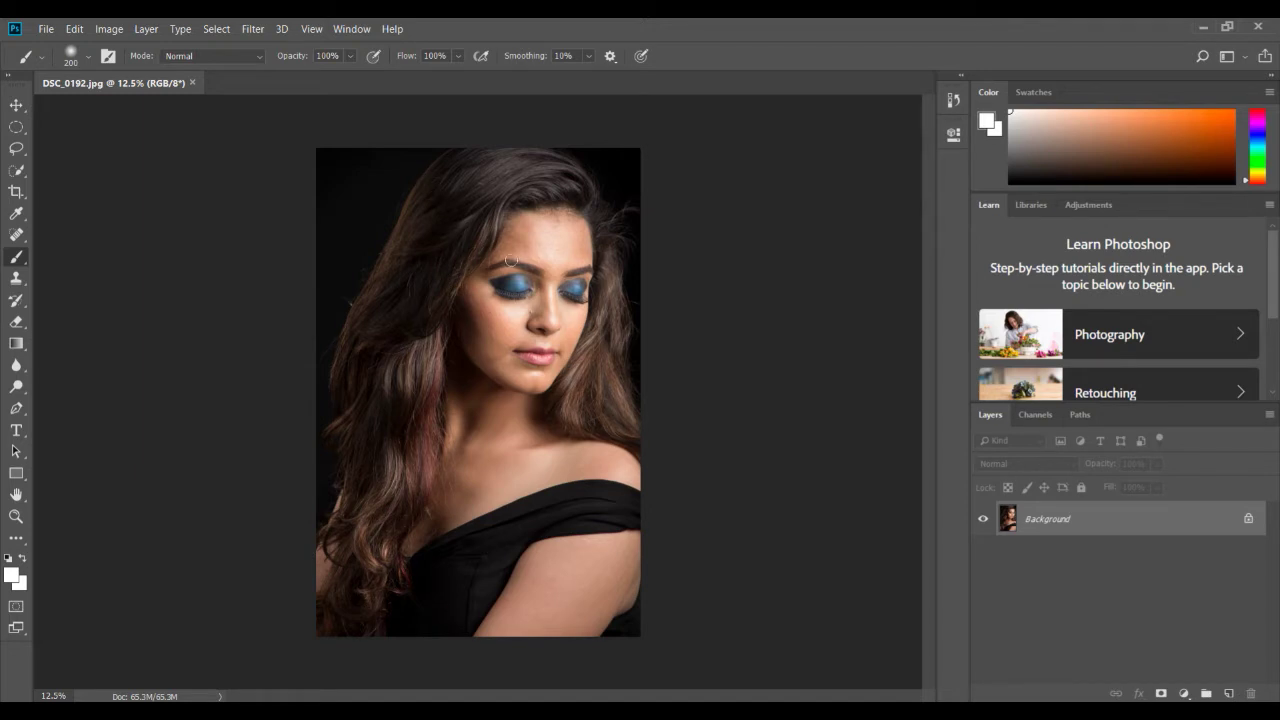
Crop away the lower part of the portrait, keeping the full width with the head, hair and neck.
{"action": "left_click", "coordinate": [16, 195]}
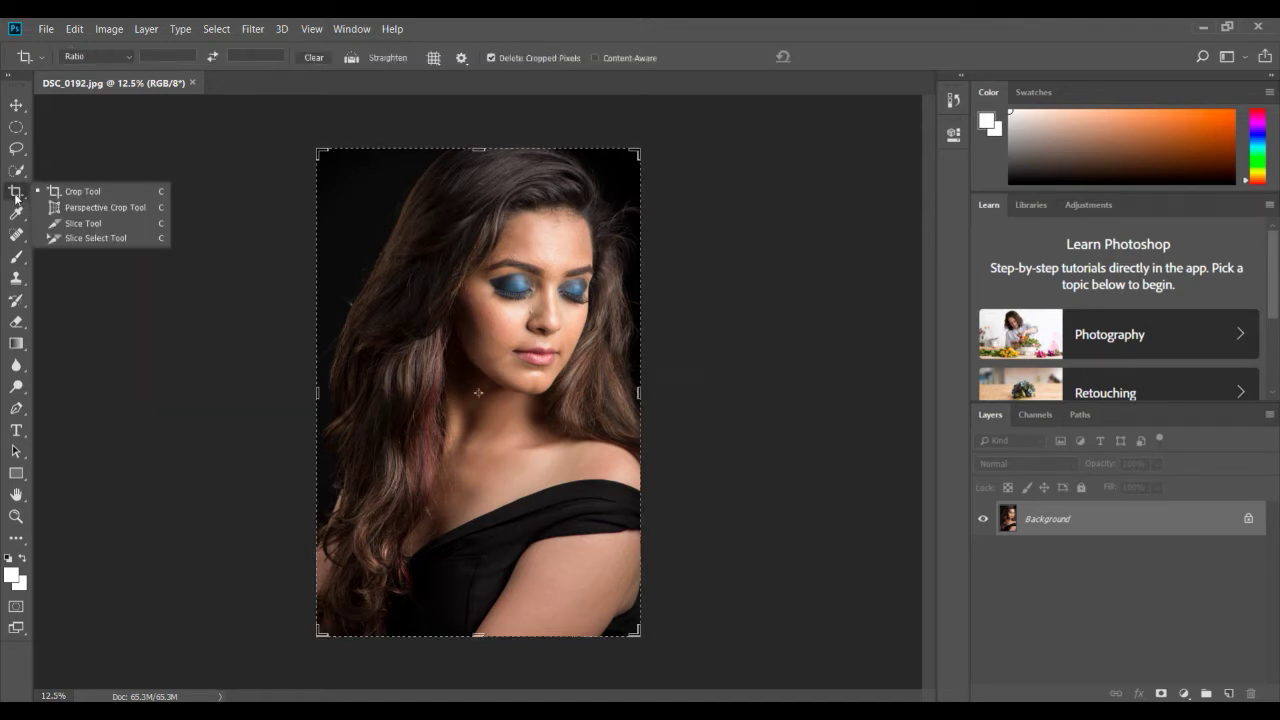
{"action": "left_click_drag", "start_coordinate": [484, 610], "coordinate": [495, 546]}
{"action": "key", "text": "Return"}
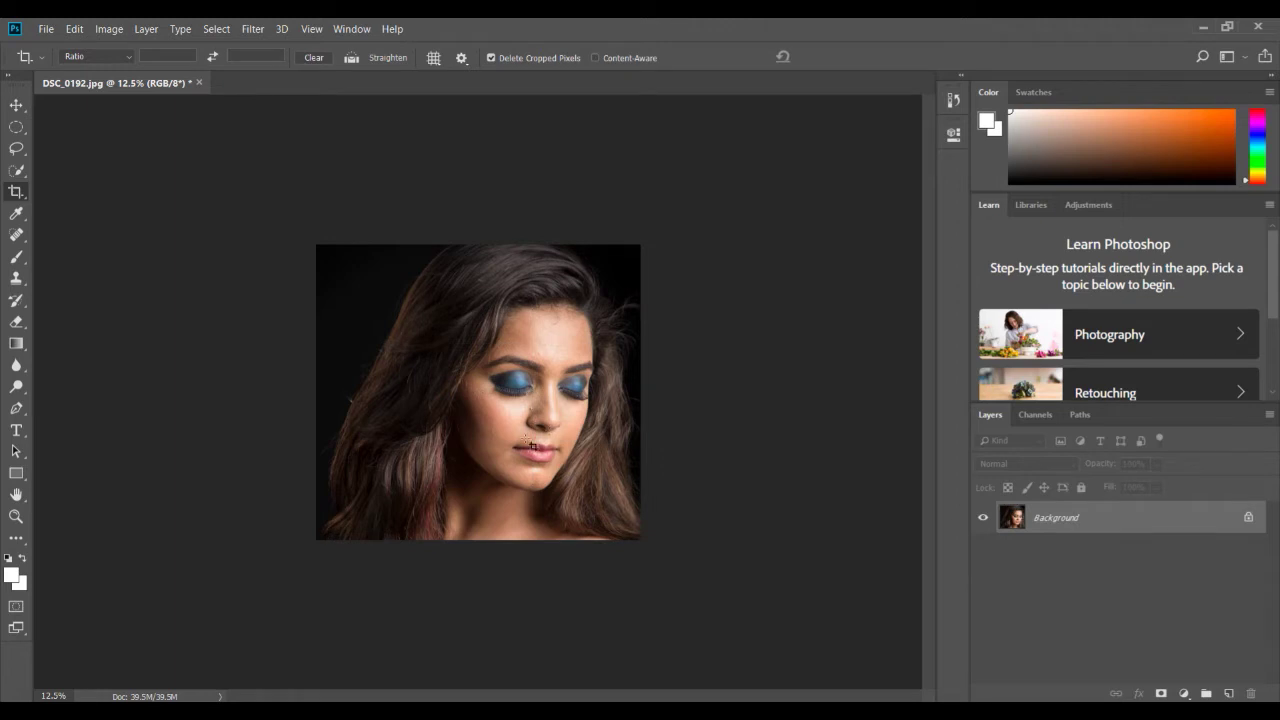
{"action": "key", "text": "ctrl"}
{"action": "key", "text": "ctrl+plus"}
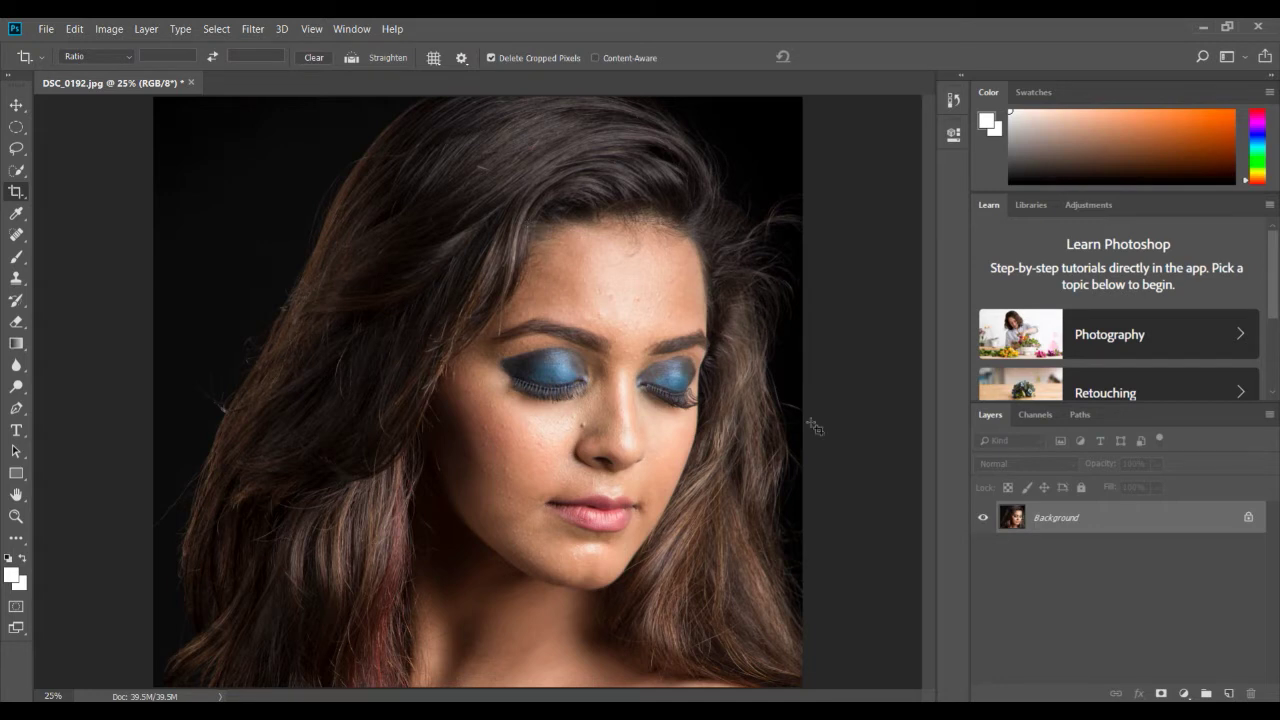
Duplicate the Background layer under the name Background copy.
{"action": "right_click", "coordinate": [1136, 514]}
{"action": "left_click", "coordinate": [1150, 339]}
{"action": "left_click", "coordinate": [778, 204]}
Apply a Gaussian Blur with a radius of 8.2 pixels to the Background copy layer.
{"action": "left_click", "coordinate": [253, 29]}
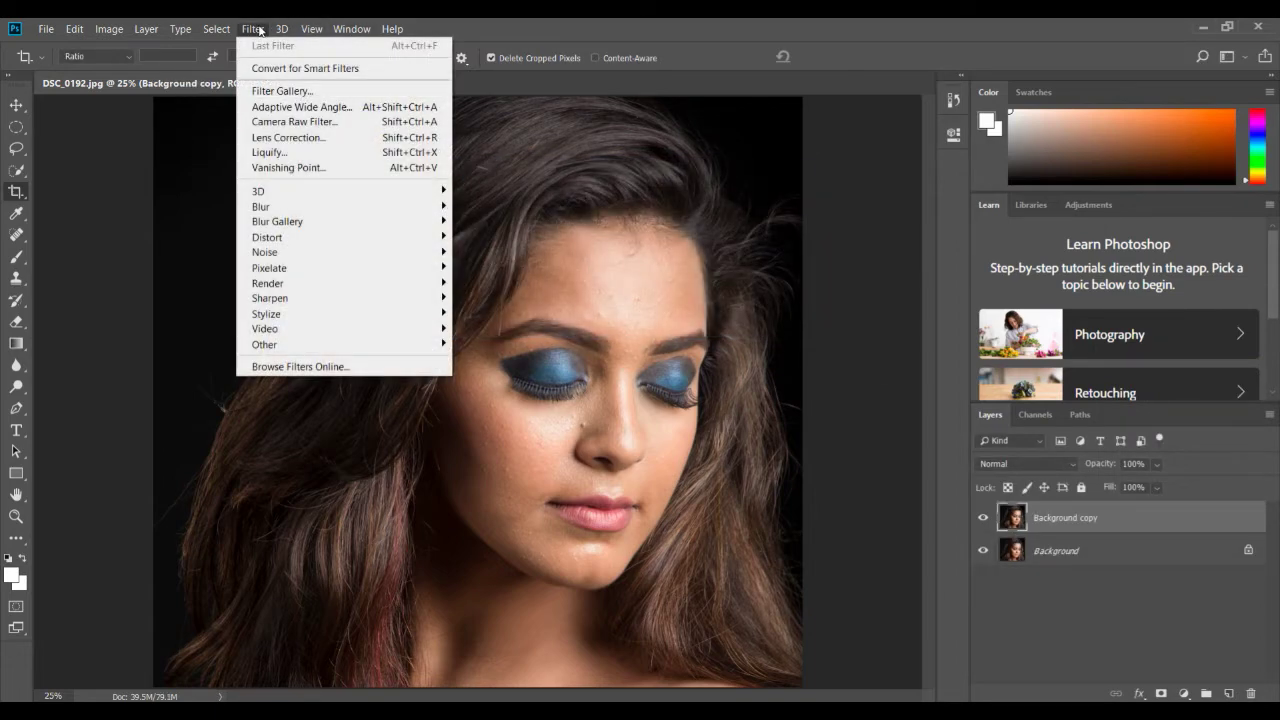
{"action": "mouse_move", "coordinate": [297, 206]}
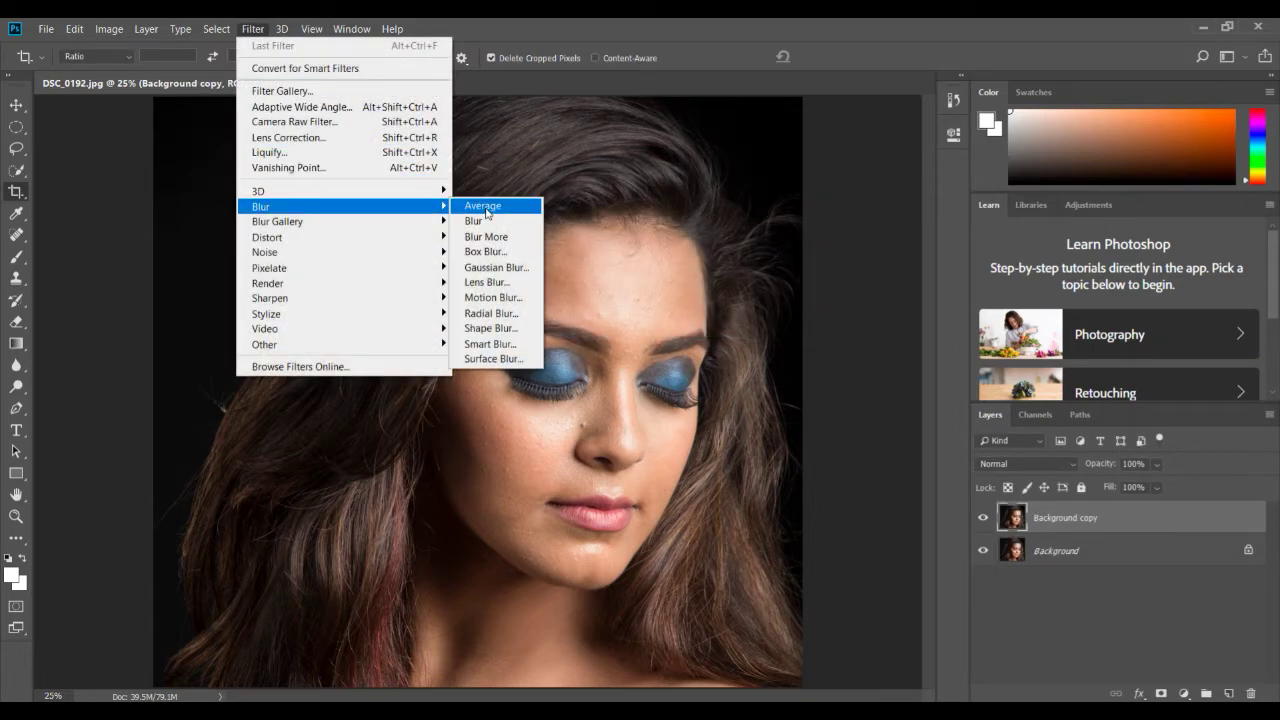
{"action": "left_click", "coordinate": [497, 268]}
{"action": "left_click_drag", "start_coordinate": [878, 518], "coordinate": [802, 519]}
{"action": "left_click_drag", "start_coordinate": [824, 326], "coordinate": [932, 448]}
{"action": "left_click", "coordinate": [833, 465]}
{"action": "left_click_drag", "start_coordinate": [835, 440], "coordinate": [903, 391]}
{"action": "left_click_drag", "start_coordinate": [803, 517], "coordinate": [856, 528]}
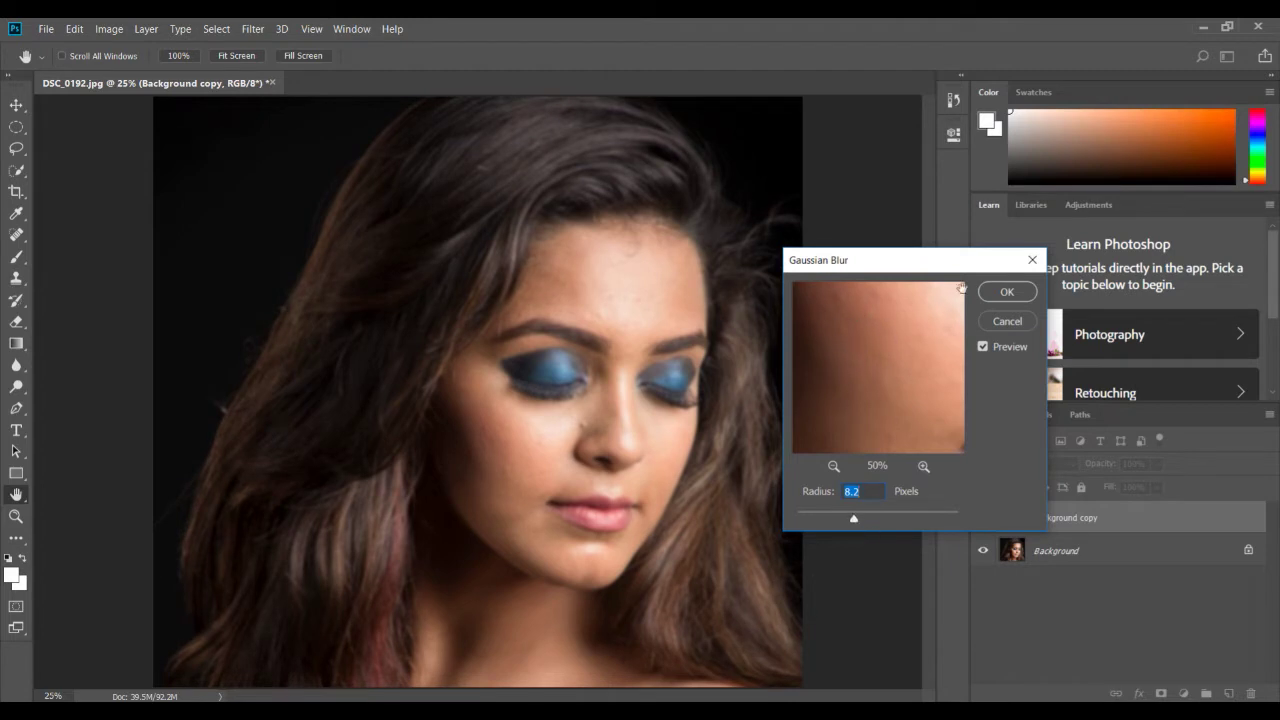
{"action": "left_click", "coordinate": [1001, 294]}
{"action": "key", "text": "c"}
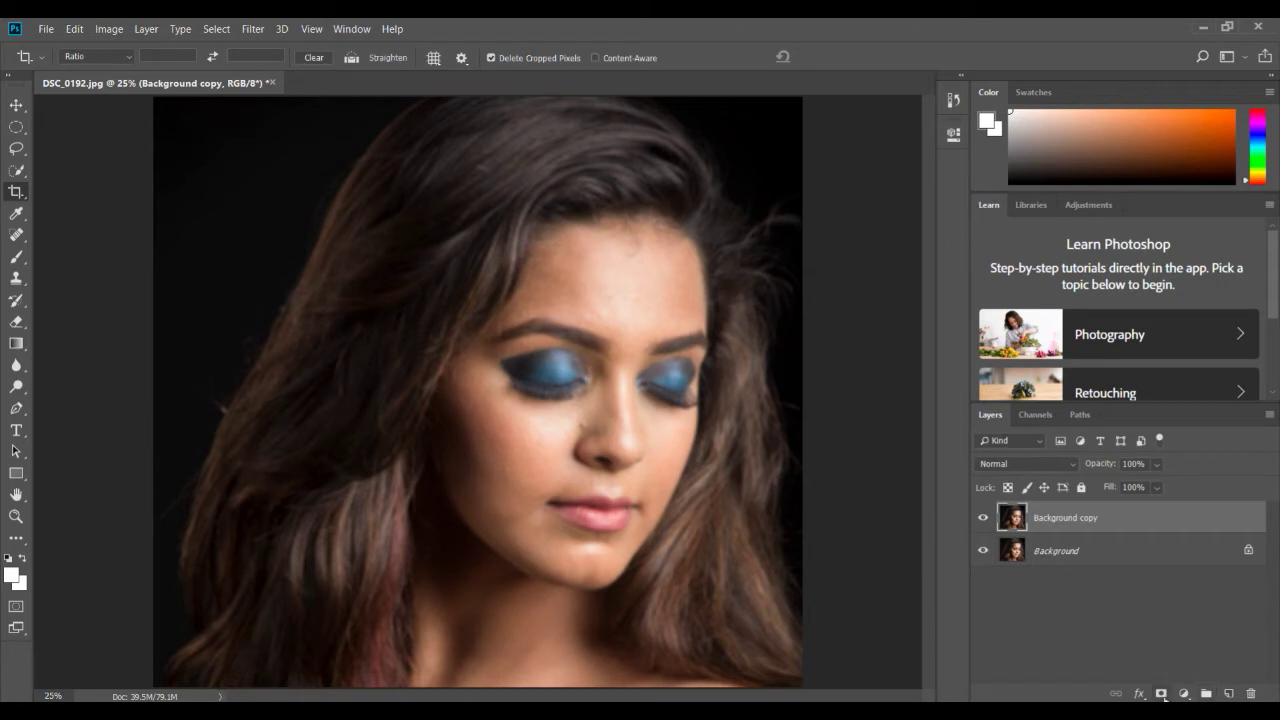
Add a layer mask to the blurred Background copy layer and invert the mask to black.
{"action": "left_click", "coordinate": [1161, 693]}
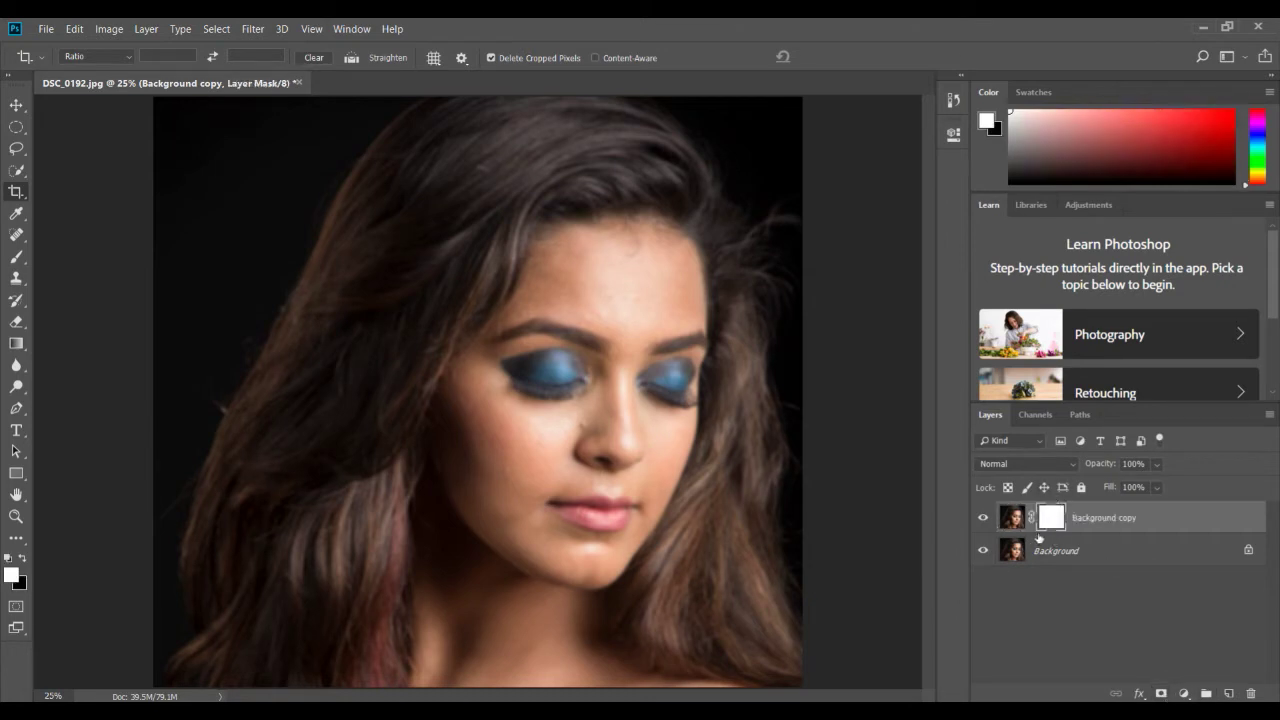
{"action": "scroll", "coordinate": [1160, 286], "scroll_direction": "down", "scroll_amount": 3}
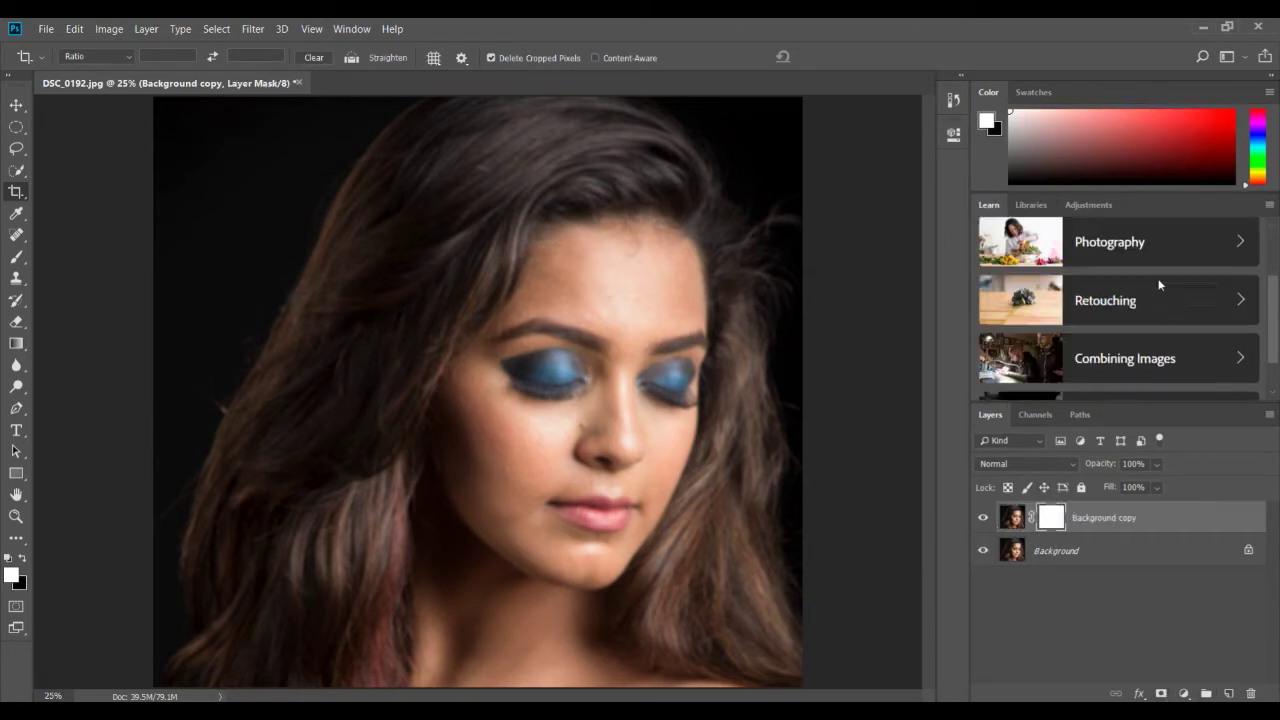
{"action": "double_click", "coordinate": [1052, 515]}
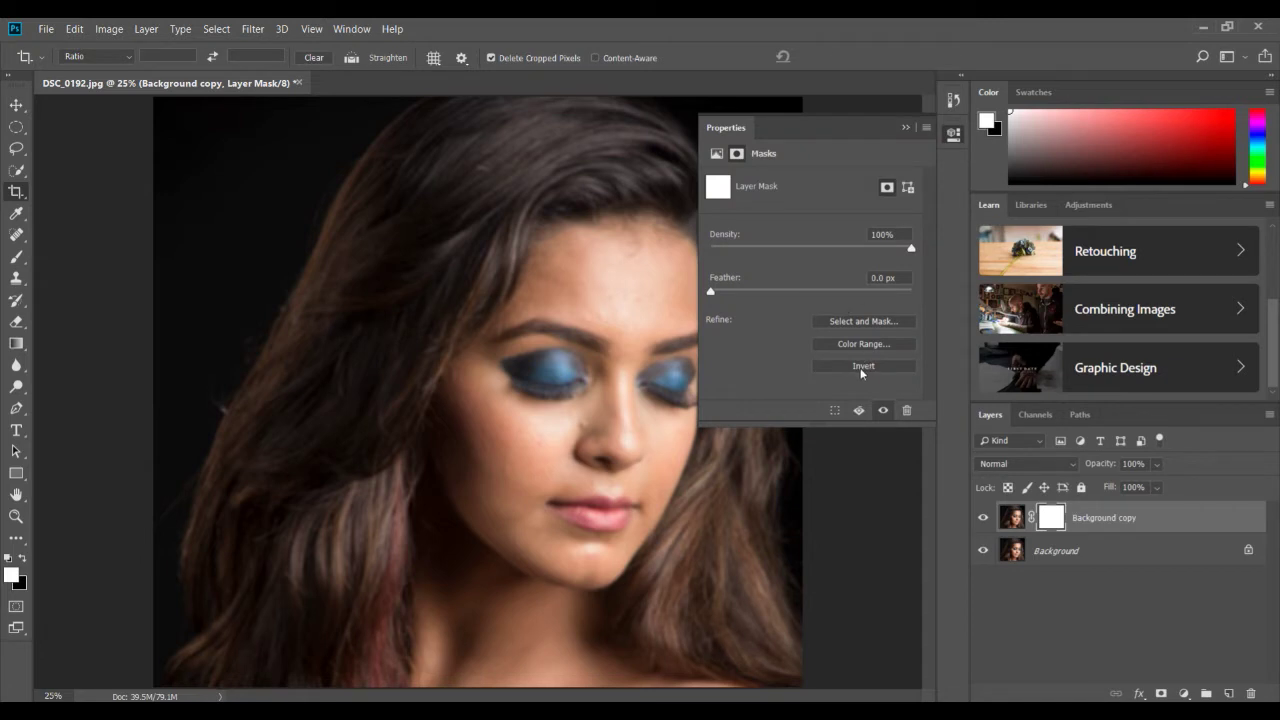
{"action": "left_click", "coordinate": [861, 367]}
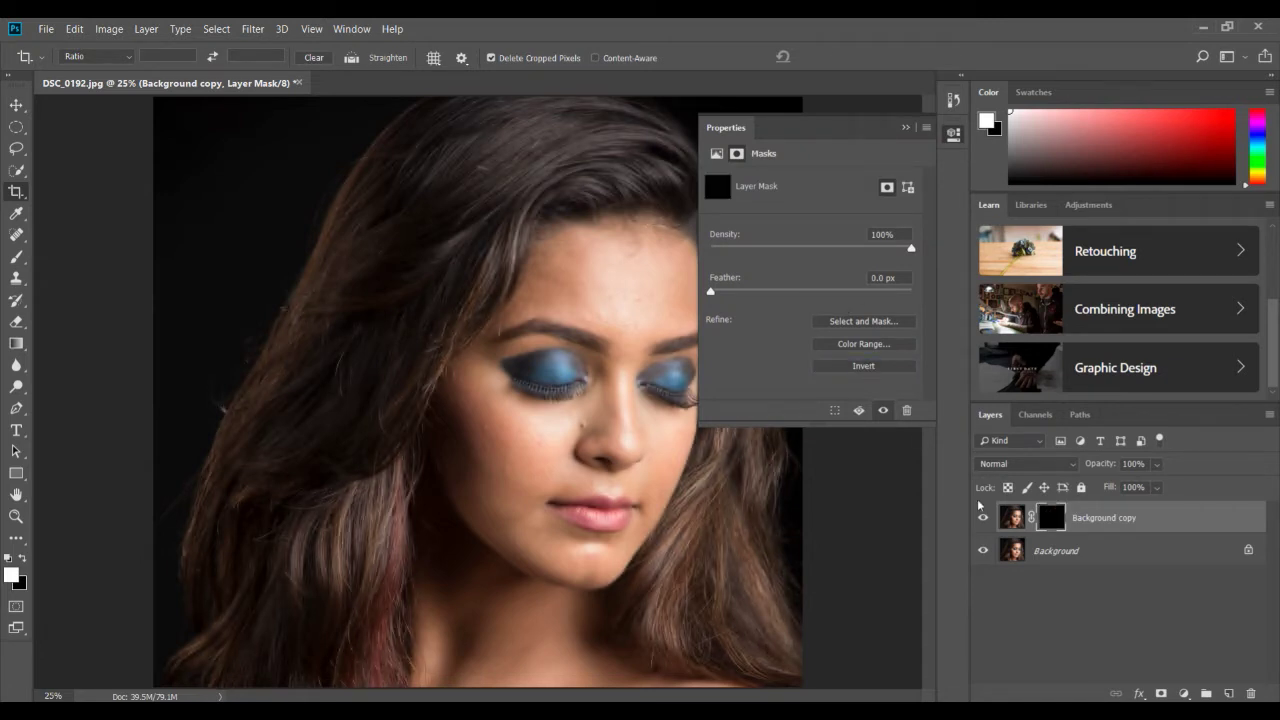
{"action": "left_click", "coordinate": [905, 128]}
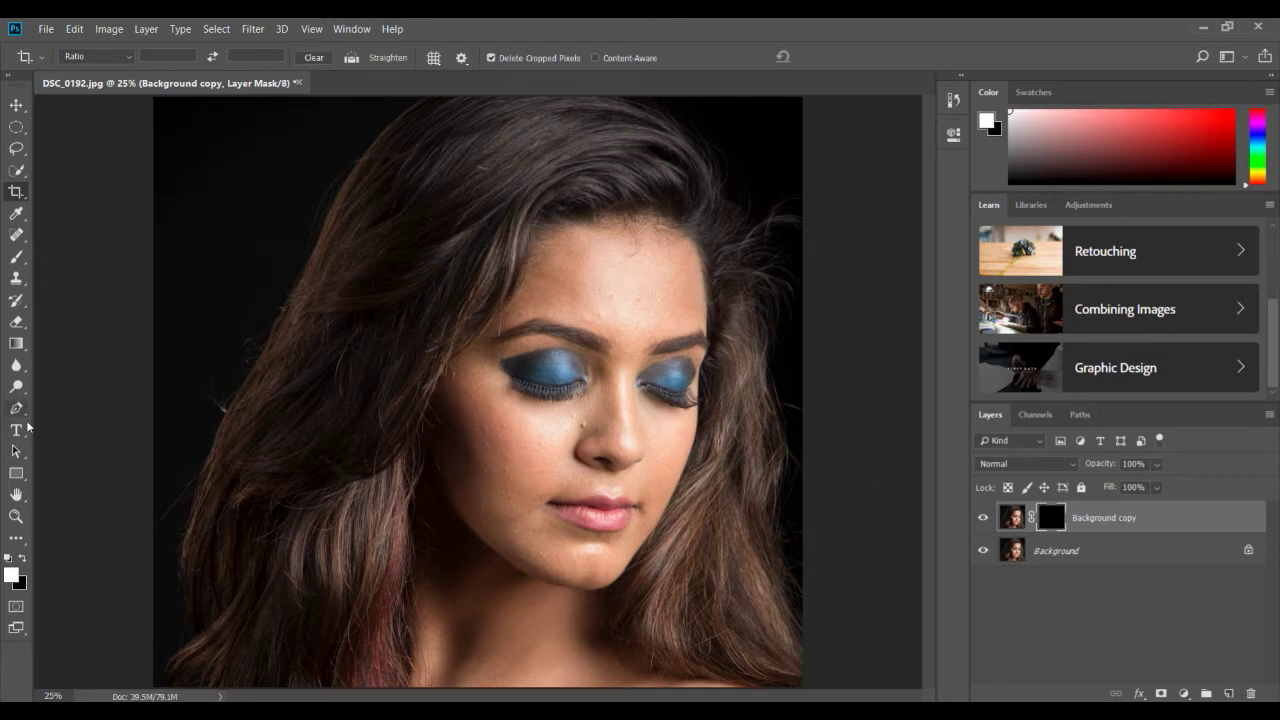
Paint white with the Brush on the layer mask over the cheeks, chin and nose to smooth the skin there.
{"action": "left_click", "coordinate": [16, 257]}
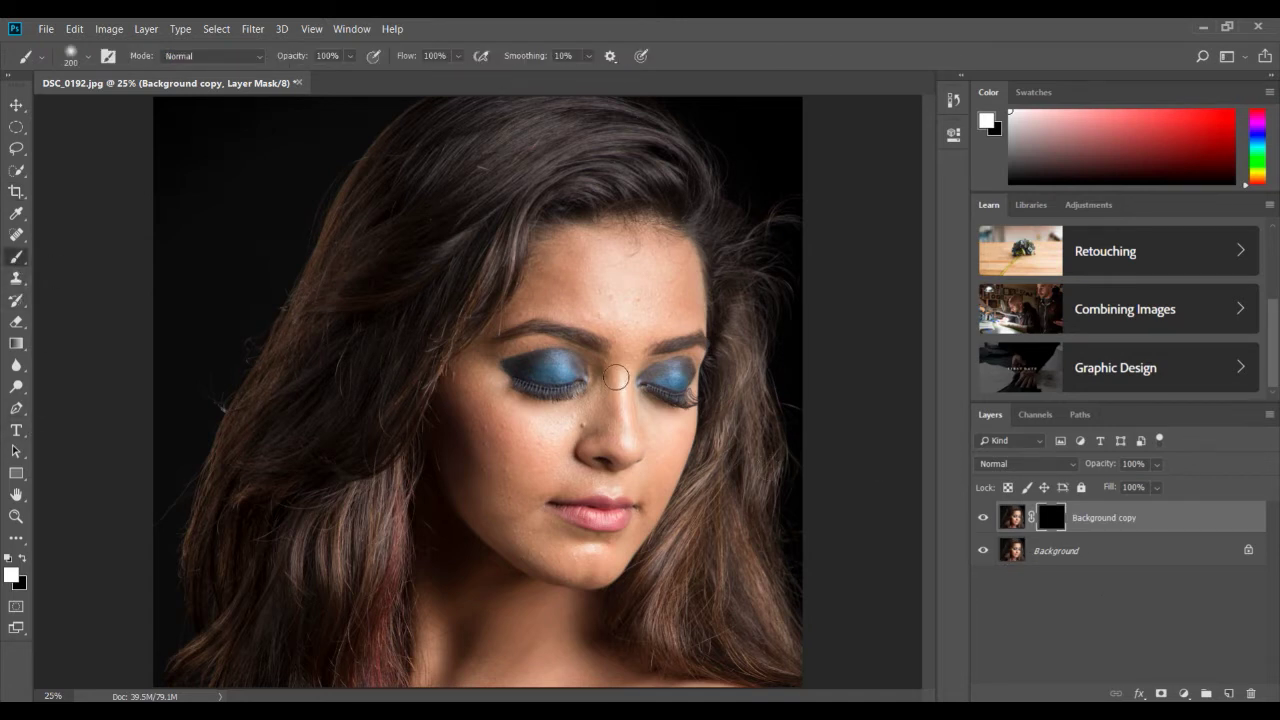
{"action": "key", "text": "ctrl+plus"}
{"action": "key", "text": "ctrl+plus"}
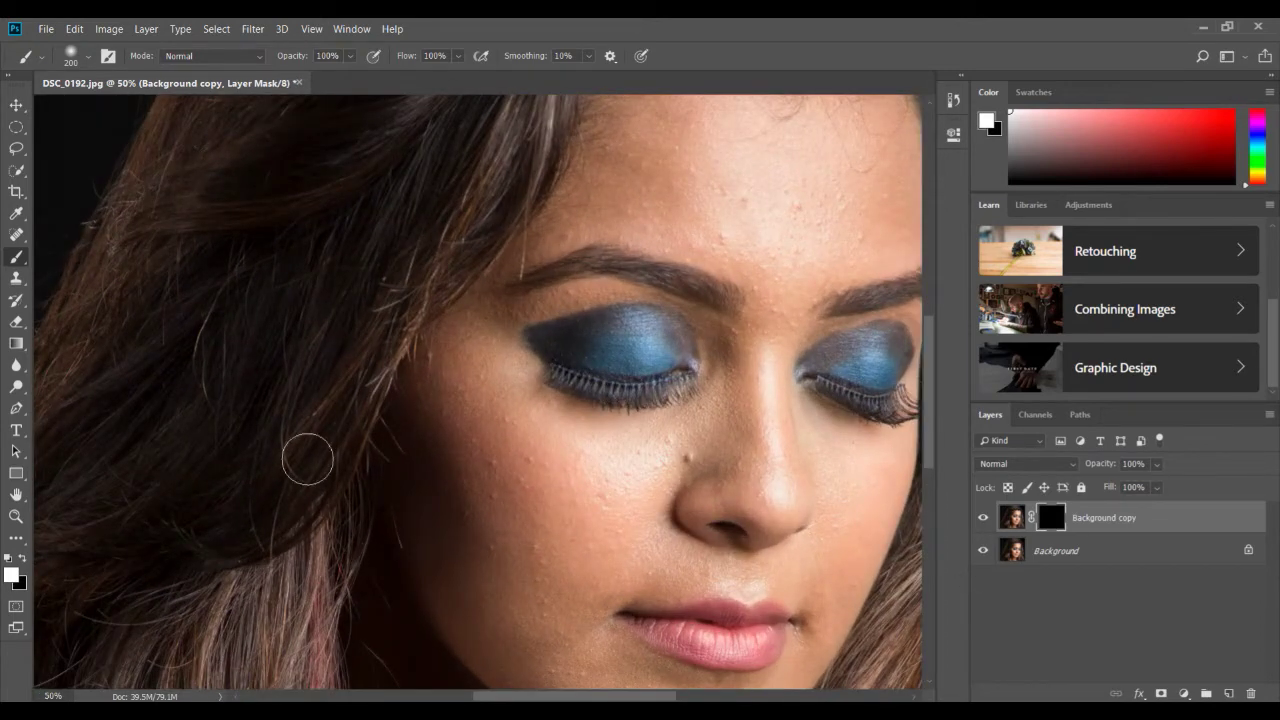
{"action": "mouse_move", "coordinate": [508, 454]}
{"action": "left_mouse_down"}
{"action": "mouse_move", "coordinate": [473, 442]}
{"action": "mouse_move", "coordinate": [547, 459]}
{"action": "mouse_move", "coordinate": [525, 474]}
{"action": "mouse_move", "coordinate": [472, 449]}
{"action": "left_mouse_up"}
{"action": "scroll", "coordinate": [597, 508], "scroll_direction": "down", "scroll_amount": 2}
{"action": "scroll", "coordinate": [560, 500], "scroll_direction": "down", "scroll_amount": 2}
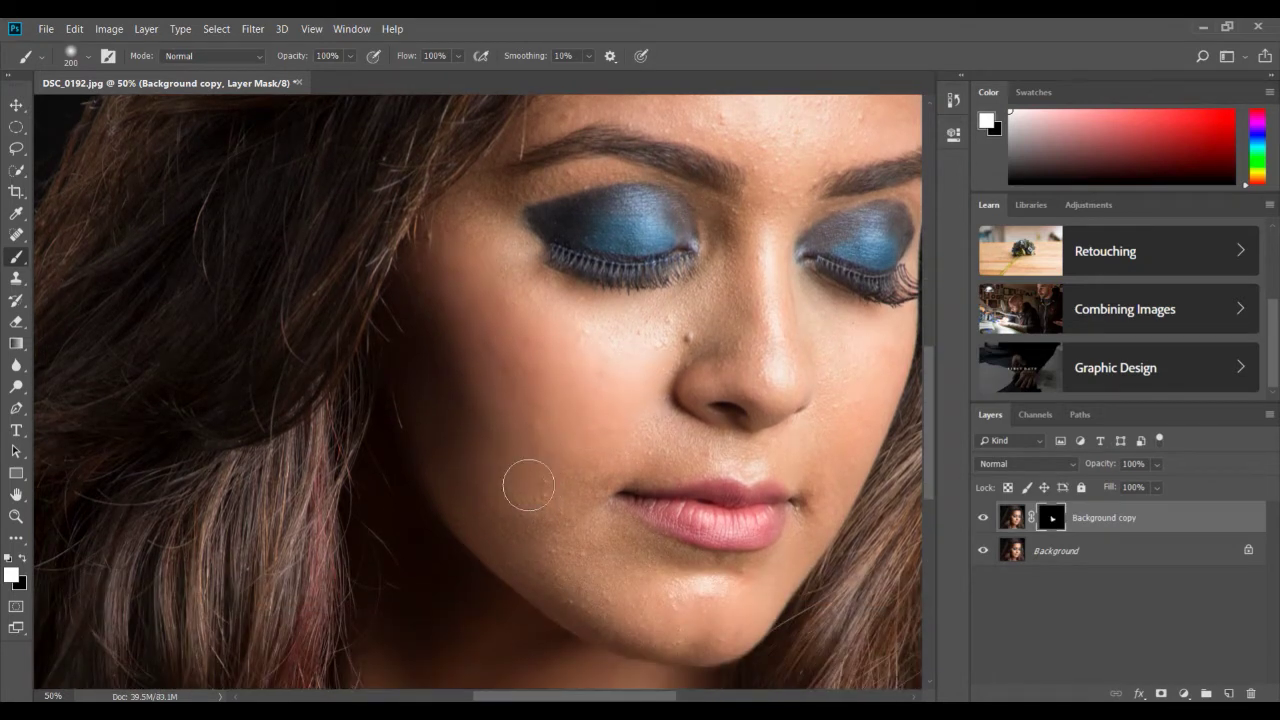
{"action": "left_click_drag", "start_coordinate": [724, 610], "coordinate": [700, 603]}
{"action": "mouse_move", "coordinate": [598, 455]}
{"action": "left_mouse_down"}
{"action": "mouse_move", "coordinate": [625, 437]}
{"action": "mouse_move", "coordinate": [782, 446]}
{"action": "mouse_move", "coordinate": [833, 414]}
{"action": "mouse_move", "coordinate": [853, 335]}
{"action": "mouse_move", "coordinate": [722, 327]}
{"action": "mouse_move", "coordinate": [727, 313]}
{"action": "mouse_move", "coordinate": [714, 314]}
{"action": "mouse_move", "coordinate": [730, 286]}
{"action": "mouse_move", "coordinate": [630, 319]}
{"action": "mouse_move", "coordinate": [505, 324]}
{"action": "mouse_move", "coordinate": [728, 345]}
{"action": "left_mouse_up"}
Continue painting white on the layer mask over the forehead and the remaining facial skin, avoiding the eyes and lips.
{"action": "scroll", "coordinate": [775, 300], "scroll_direction": "up", "scroll_amount": 3}
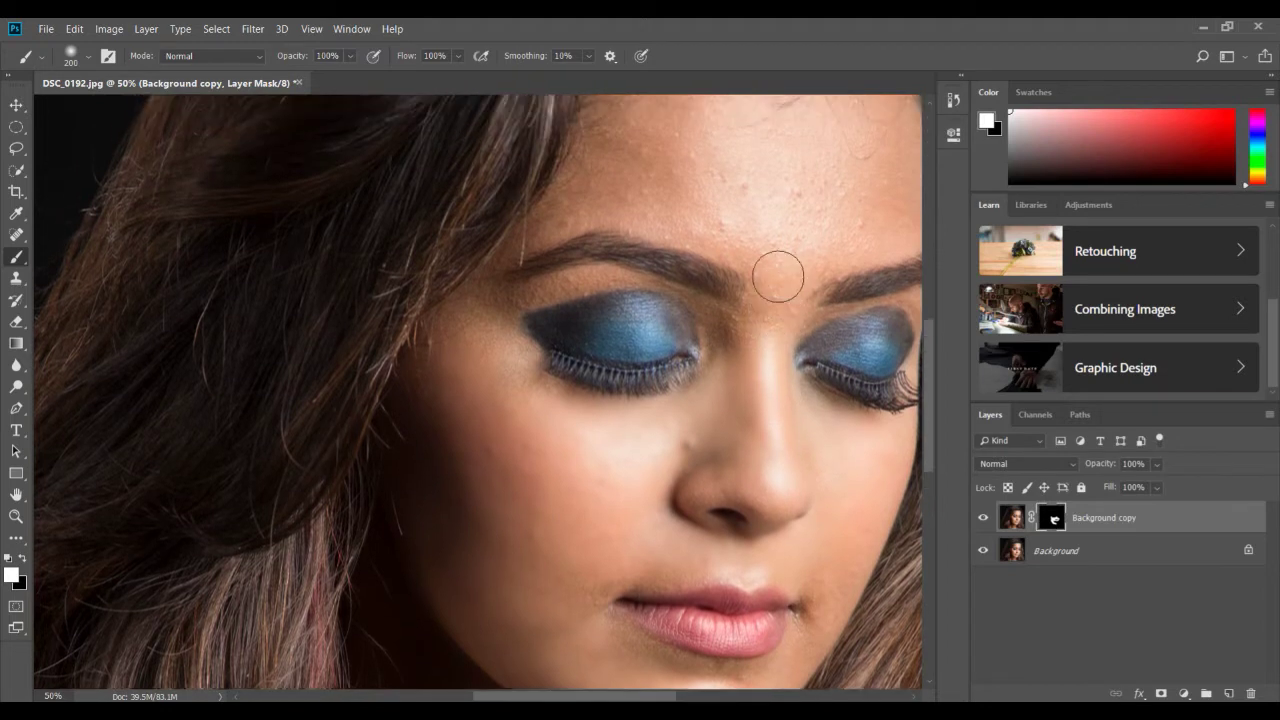
{"action": "scroll", "coordinate": [734, 174], "scroll_direction": "up", "scroll_amount": 1}
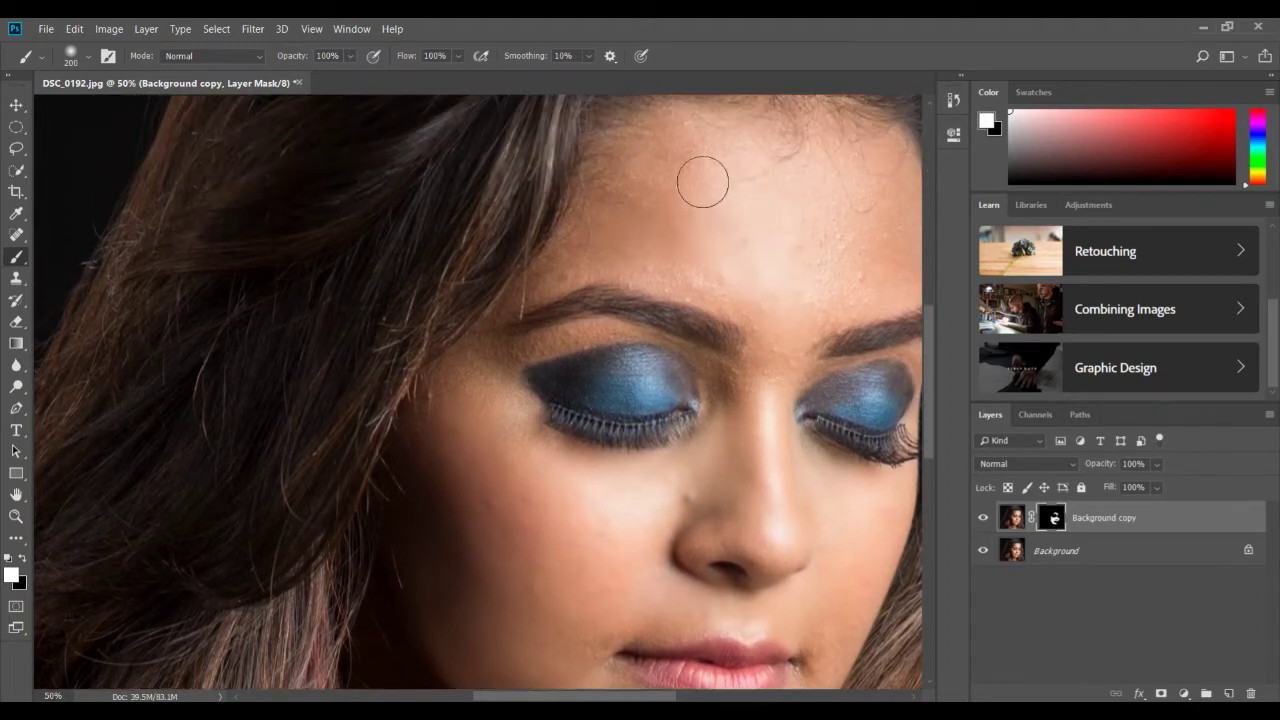
{"action": "scroll", "coordinate": [834, 280], "scroll_direction": "down", "scroll_amount": 1}
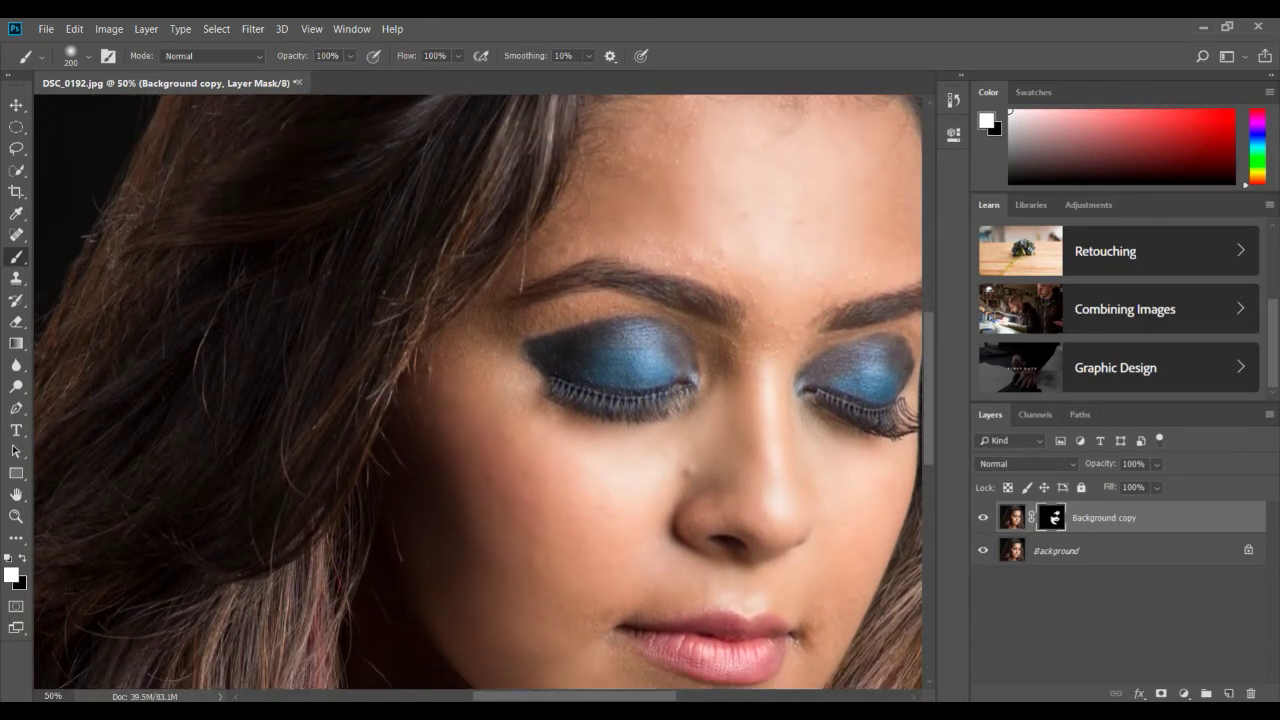
{"action": "left_click_drag", "start_coordinate": [660, 700], "coordinate": [693, 700]}
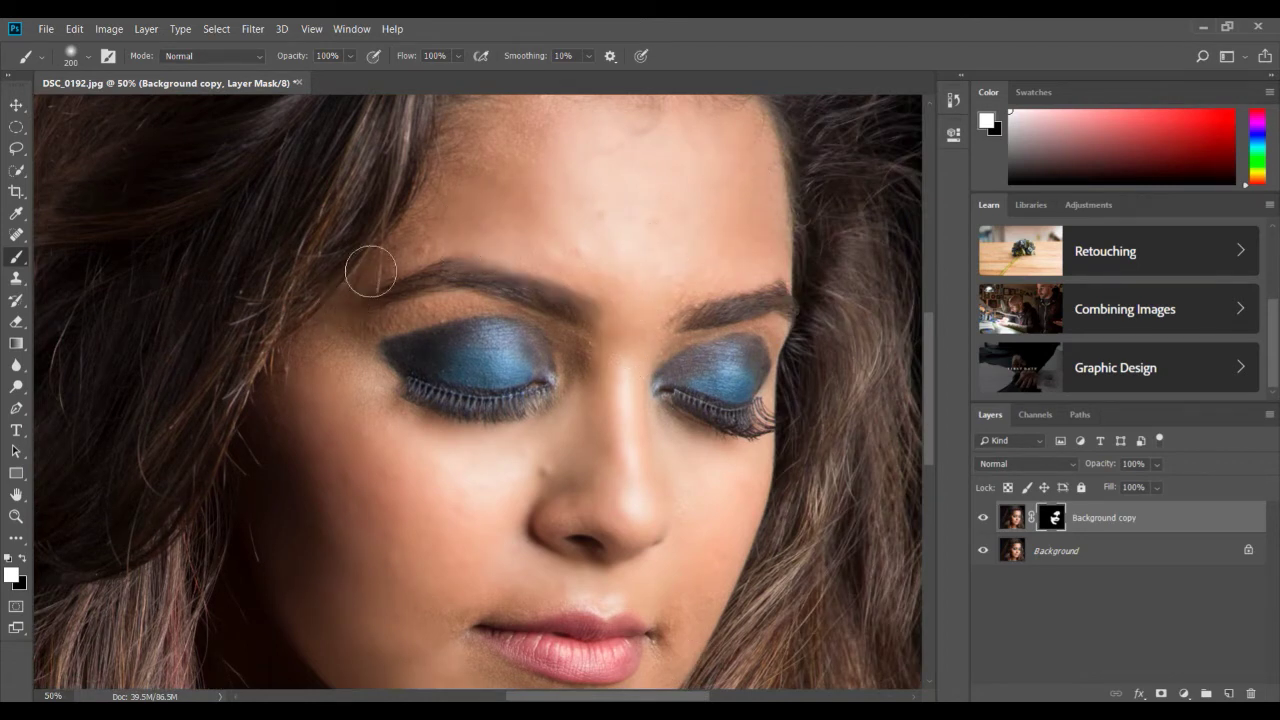
{"action": "scroll", "coordinate": [534, 409], "scroll_direction": "down", "scroll_amount": 4}
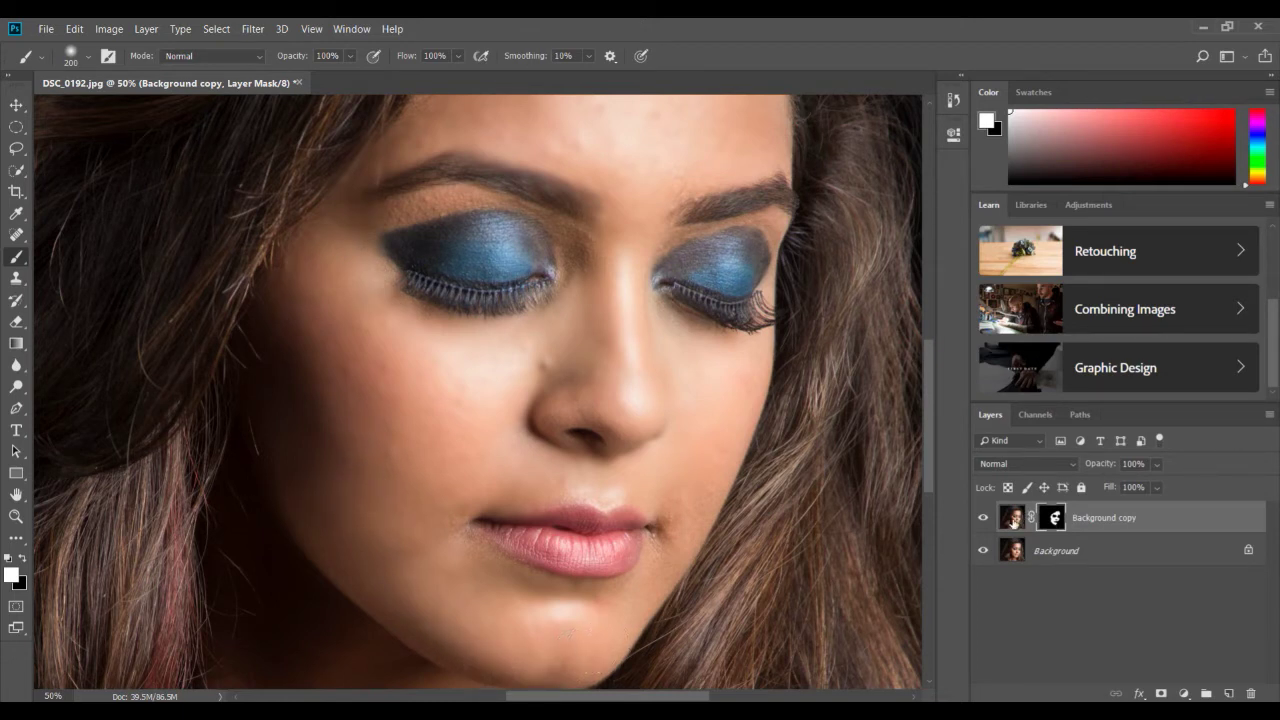
Compare the face with and without the masked blur layer, and delete that Background copy layer.
{"action": "left_click", "coordinate": [984, 518]}
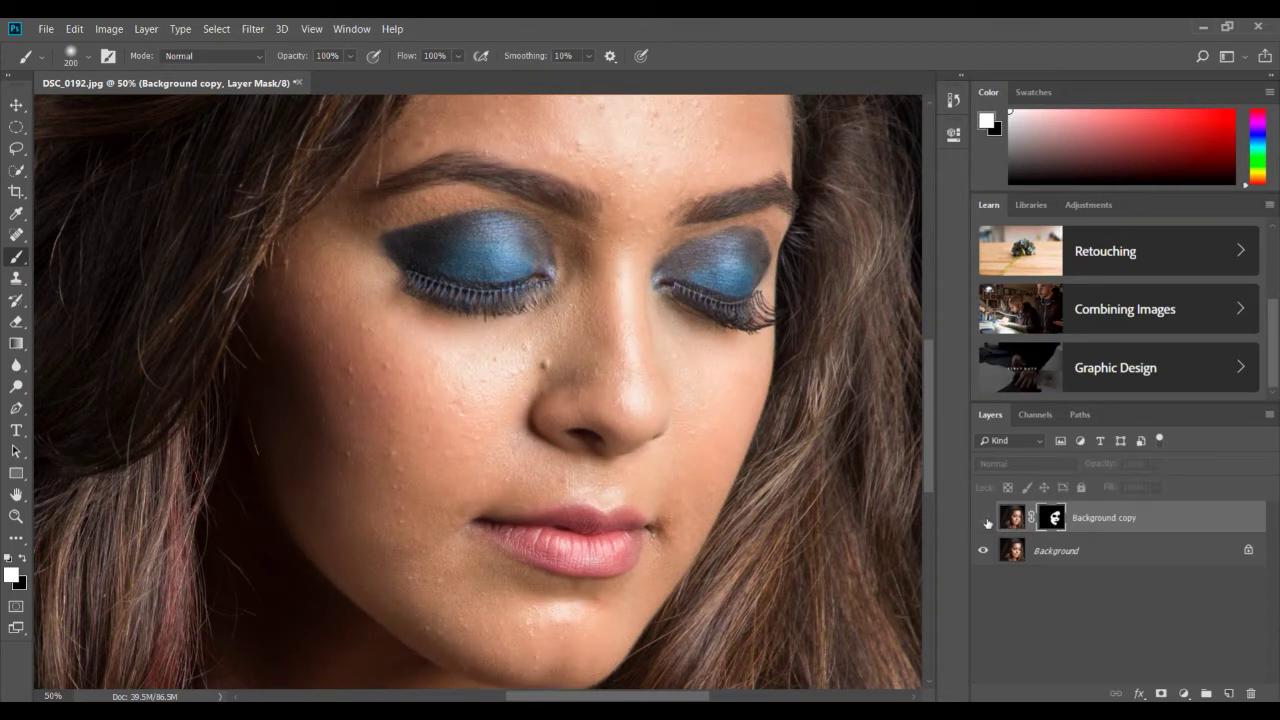
{"action": "left_click", "coordinate": [984, 518]}
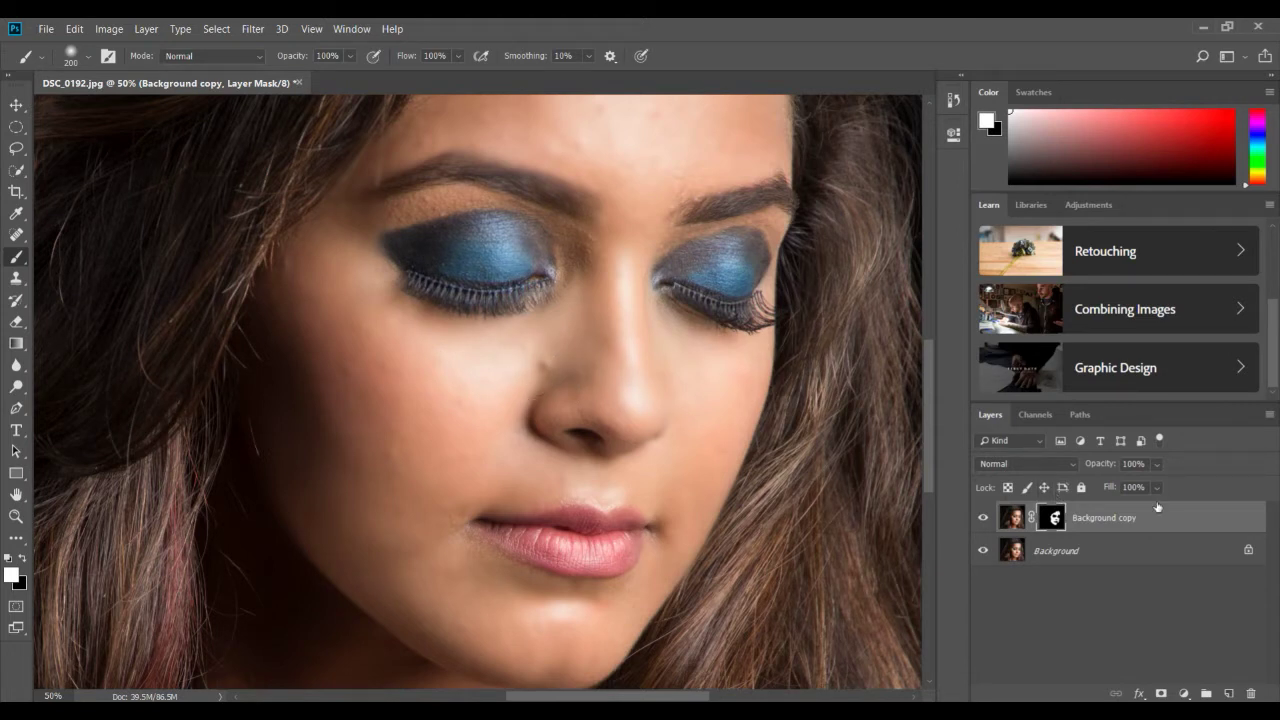
{"action": "mouse_move", "coordinate": [1154, 523]}
{"action": "left_mouse_down"}
{"action": "mouse_move", "coordinate": [1200, 686]}
{"action": "mouse_move", "coordinate": [1251, 693]}
{"action": "left_mouse_up"}
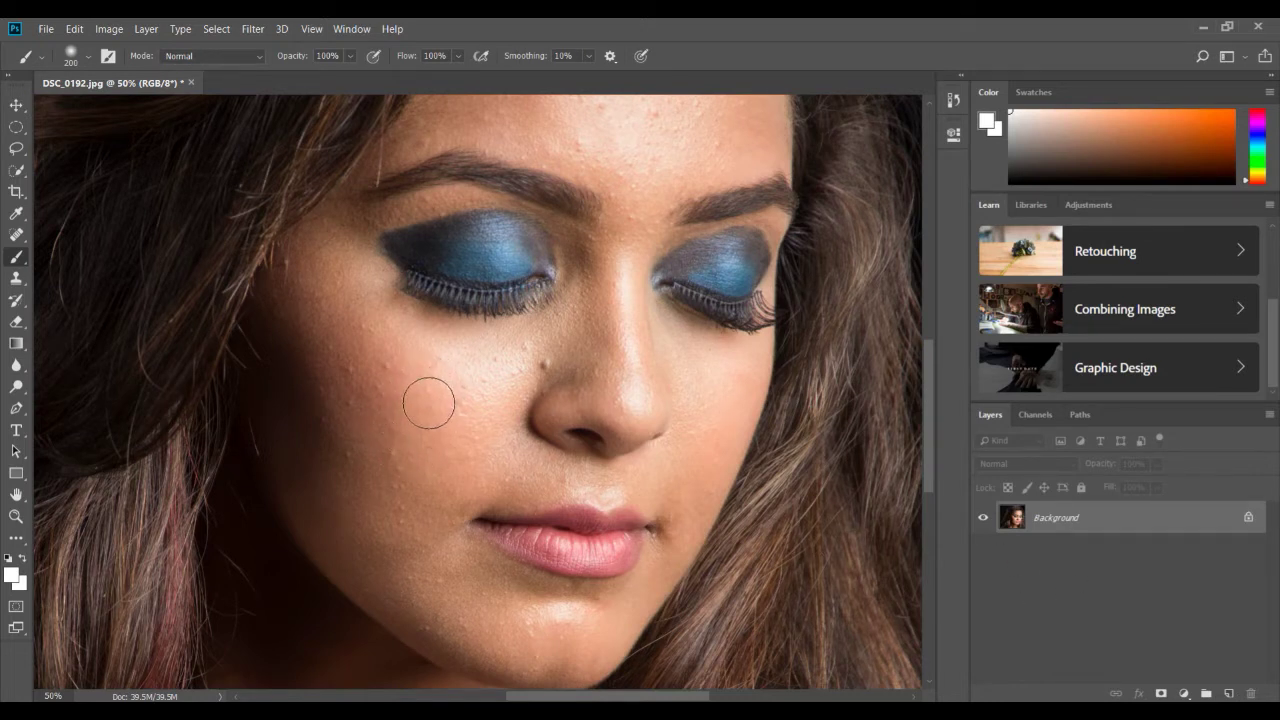
Duplicate the Background layer as Background copy, and duplicate that layer again as Background copy 2.
{"action": "scroll", "coordinate": [614, 234], "scroll_direction": "up", "scroll_amount": 2}
{"action": "scroll", "coordinate": [614, 245], "scroll_direction": "up", "scroll_amount": 1}
{"action": "scroll", "coordinate": [614, 245], "scroll_direction": "down", "scroll_amount": 1}
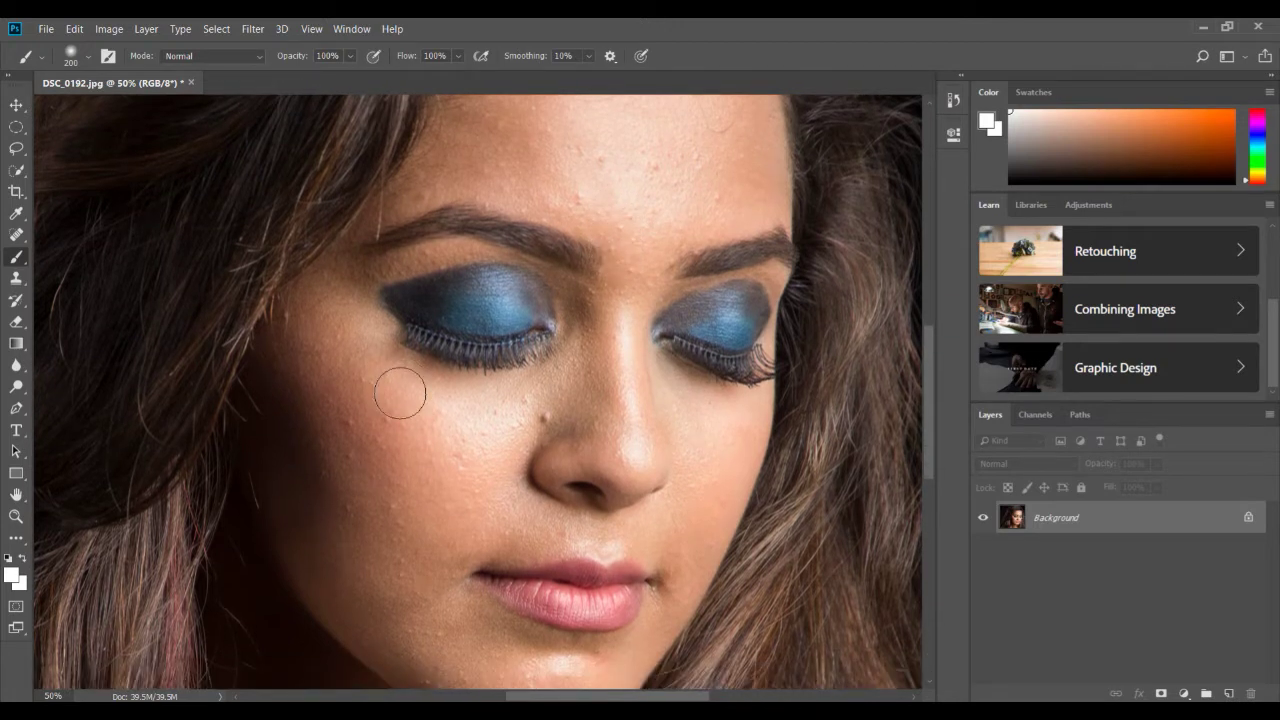
{"action": "scroll", "coordinate": [400, 423], "scroll_direction": "down", "scroll_amount": 1}
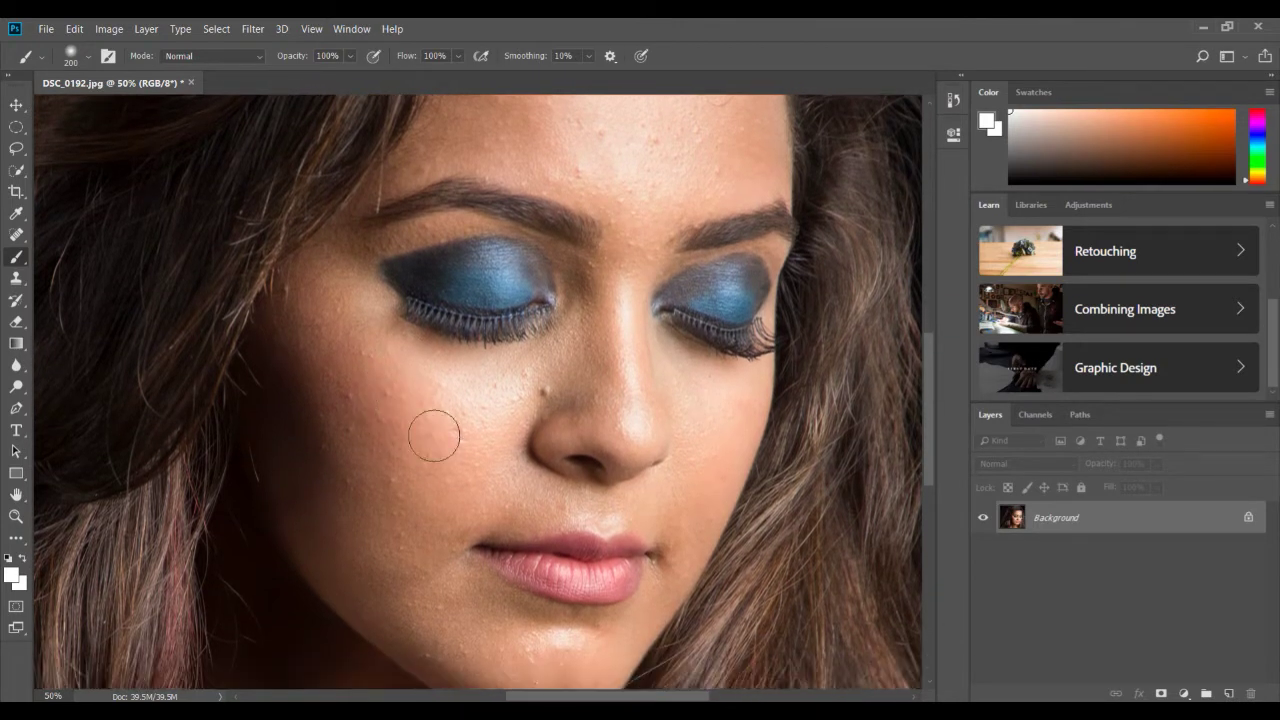
{"action": "right_click", "coordinate": [1077, 519]}
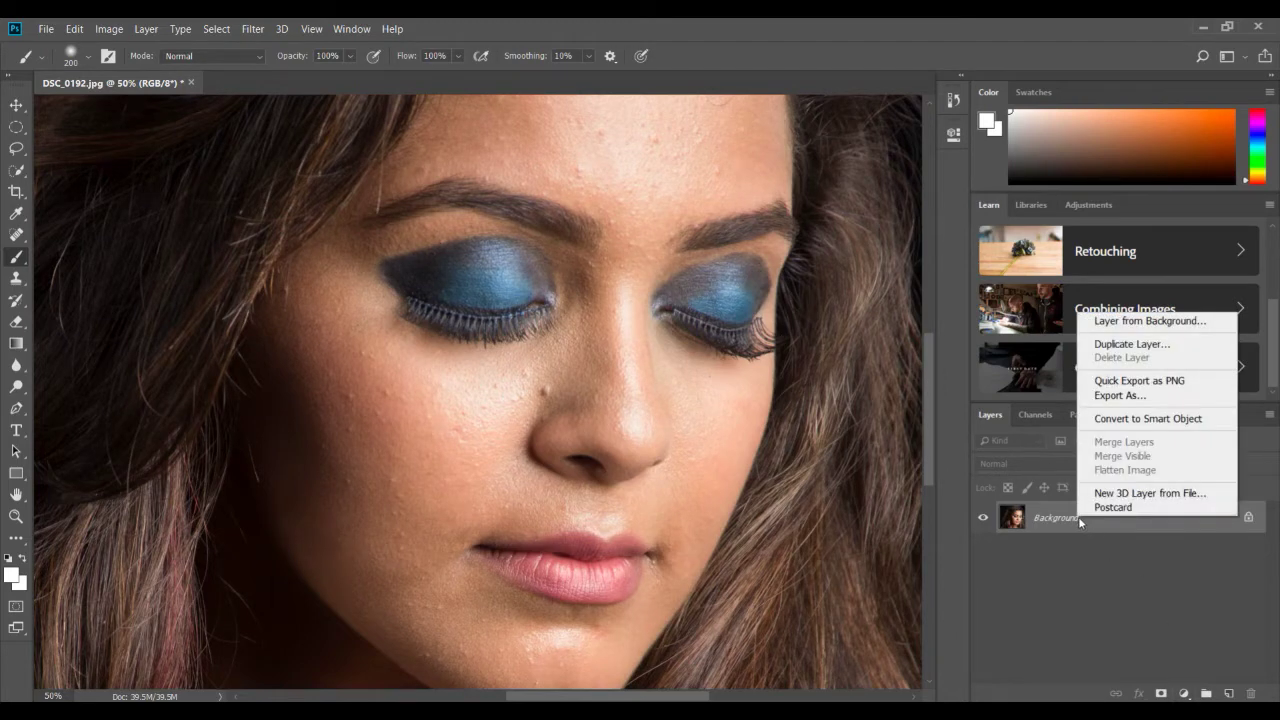
{"action": "left_click", "coordinate": [1110, 345]}
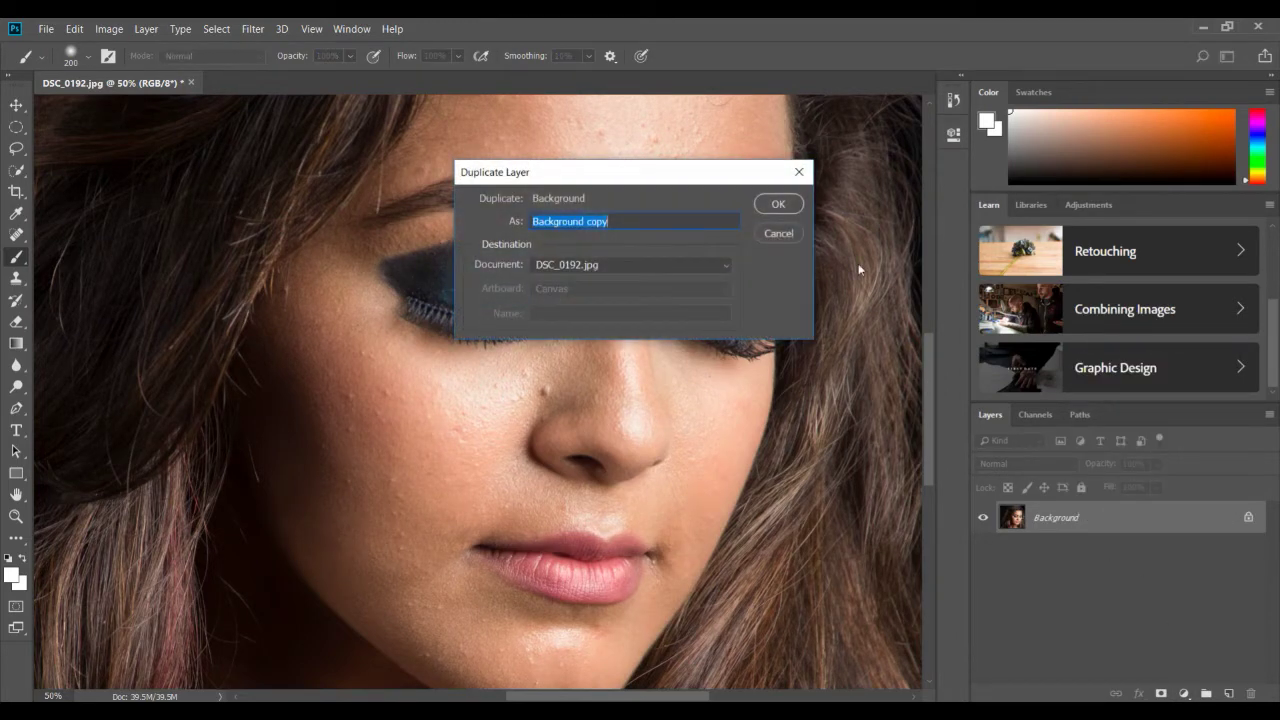
{"action": "left_click", "coordinate": [777, 205]}
{"action": "right_click", "coordinate": [1070, 520]}
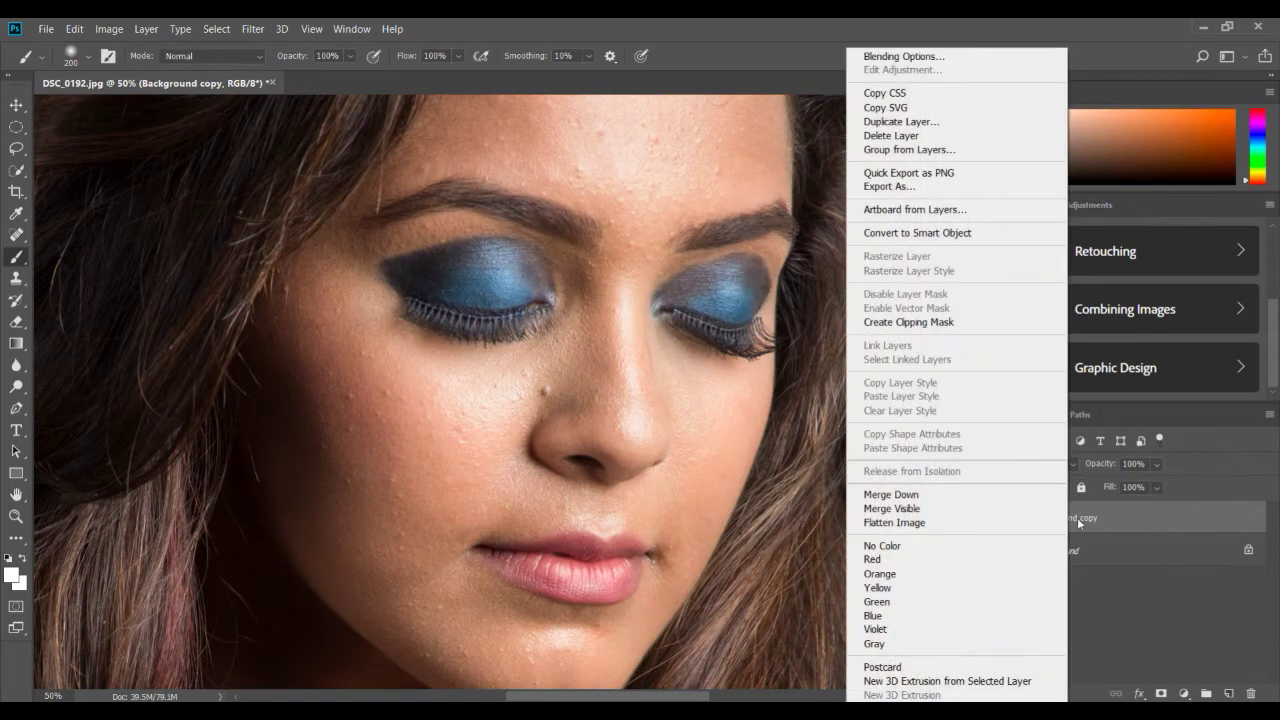
{"action": "left_click", "coordinate": [937, 121]}
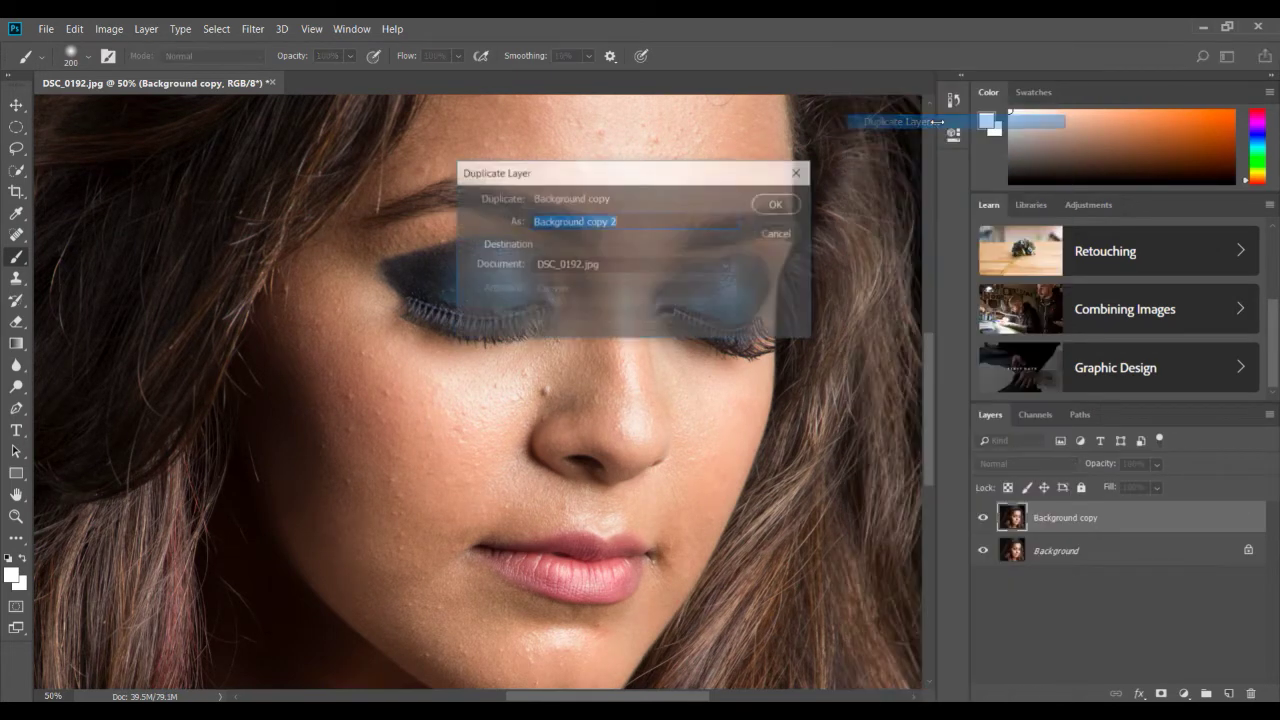
{"action": "left_click", "coordinate": [779, 205]}
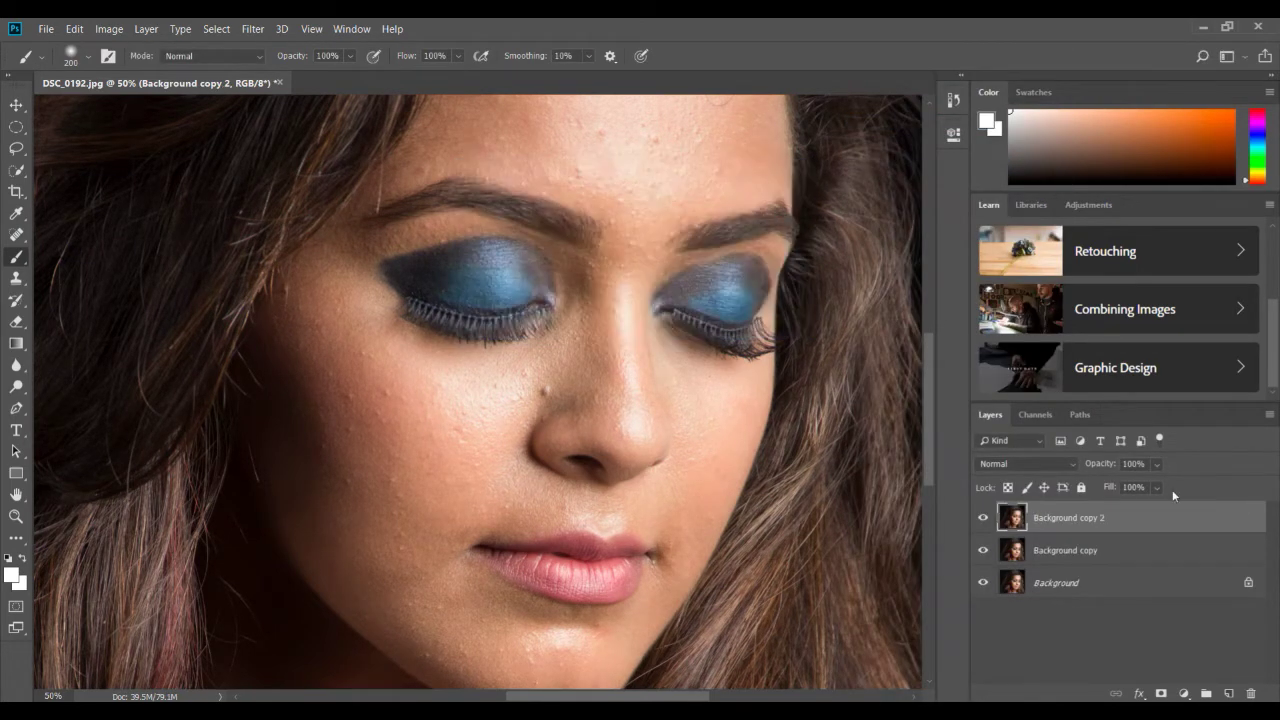
Hide the topmost layer, Background copy 2.
{"action": "left_click", "coordinate": [1104, 552]}
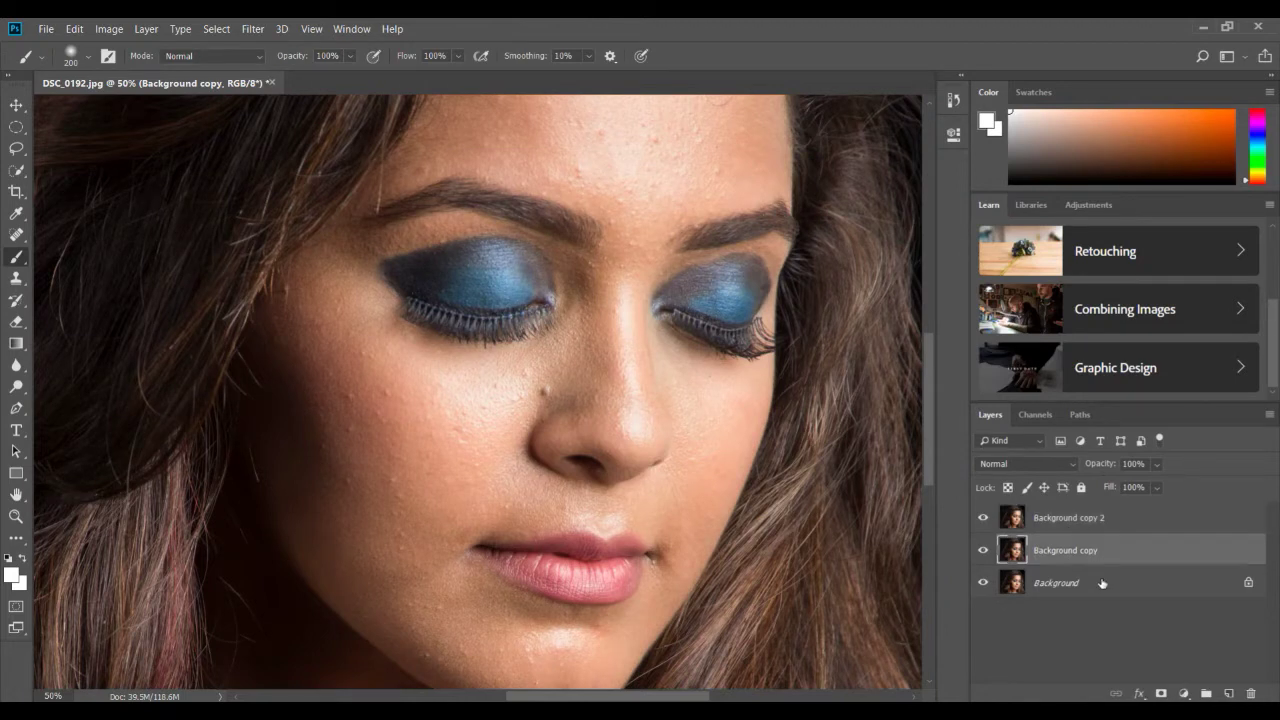
{"action": "left_click", "coordinate": [1108, 518]}
{"action": "left_click", "coordinate": [1108, 558]}
{"action": "left_click", "coordinate": [1077, 527]}
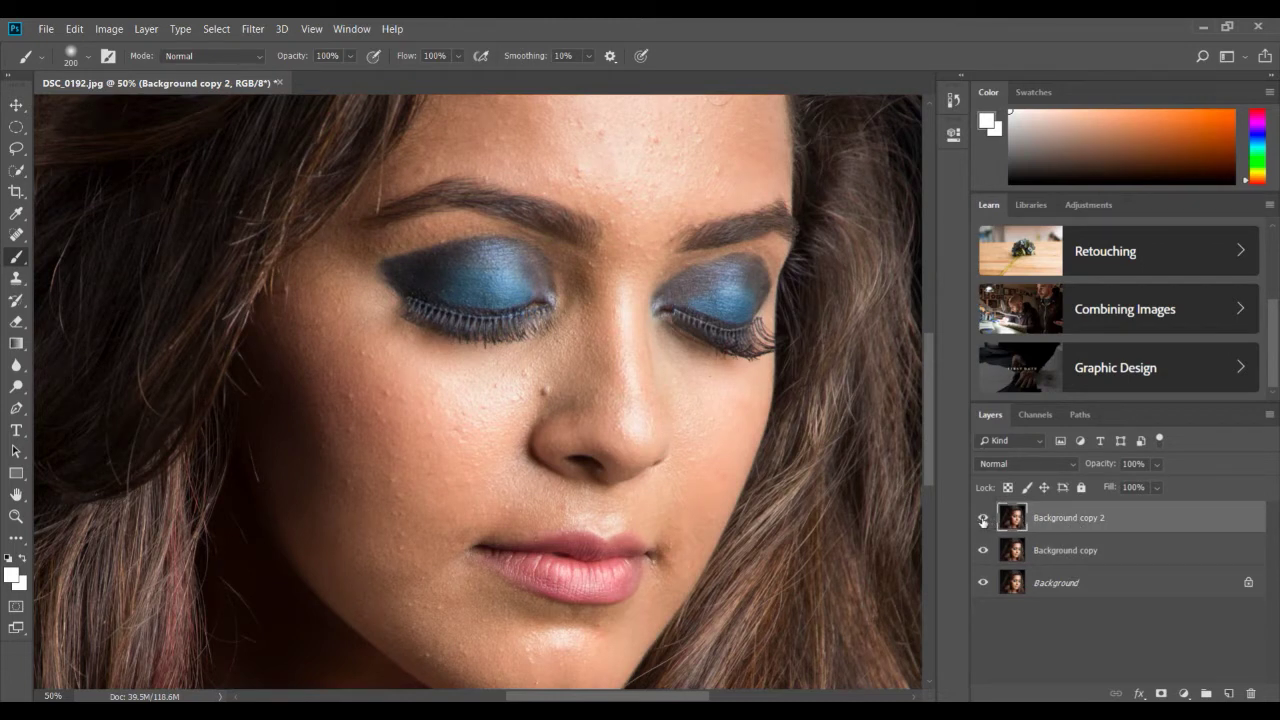
{"action": "left_click", "coordinate": [983, 518]}
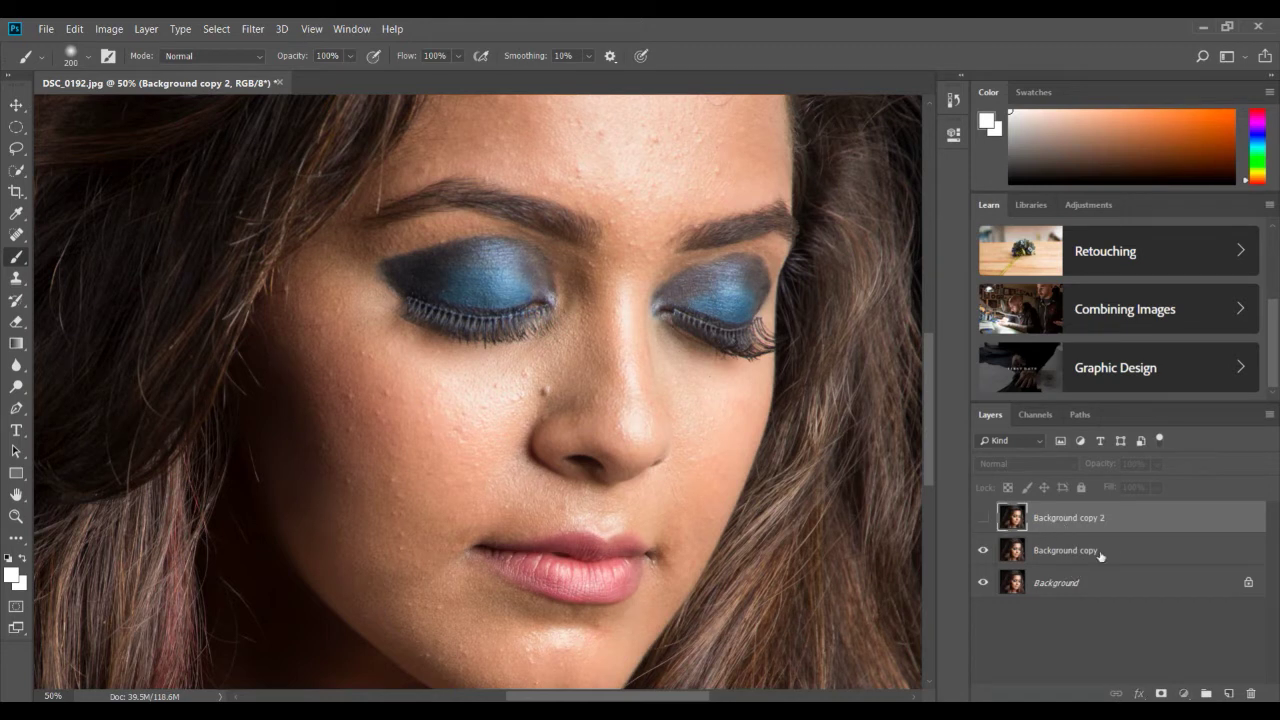
Apply a Gaussian Blur with a 5.8-pixel radius to the Background copy layer.
{"action": "left_click", "coordinate": [1057, 554]}
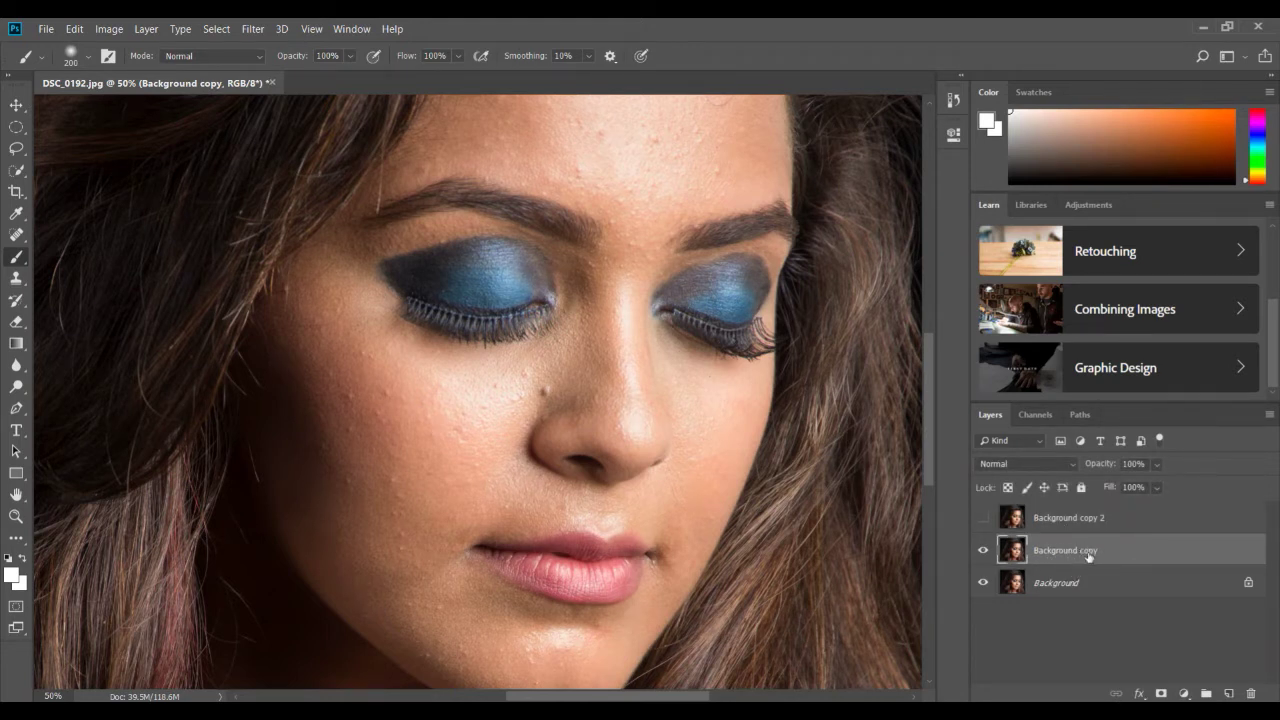
{"action": "left_click", "coordinate": [254, 28]}
{"action": "mouse_move", "coordinate": [403, 210]}
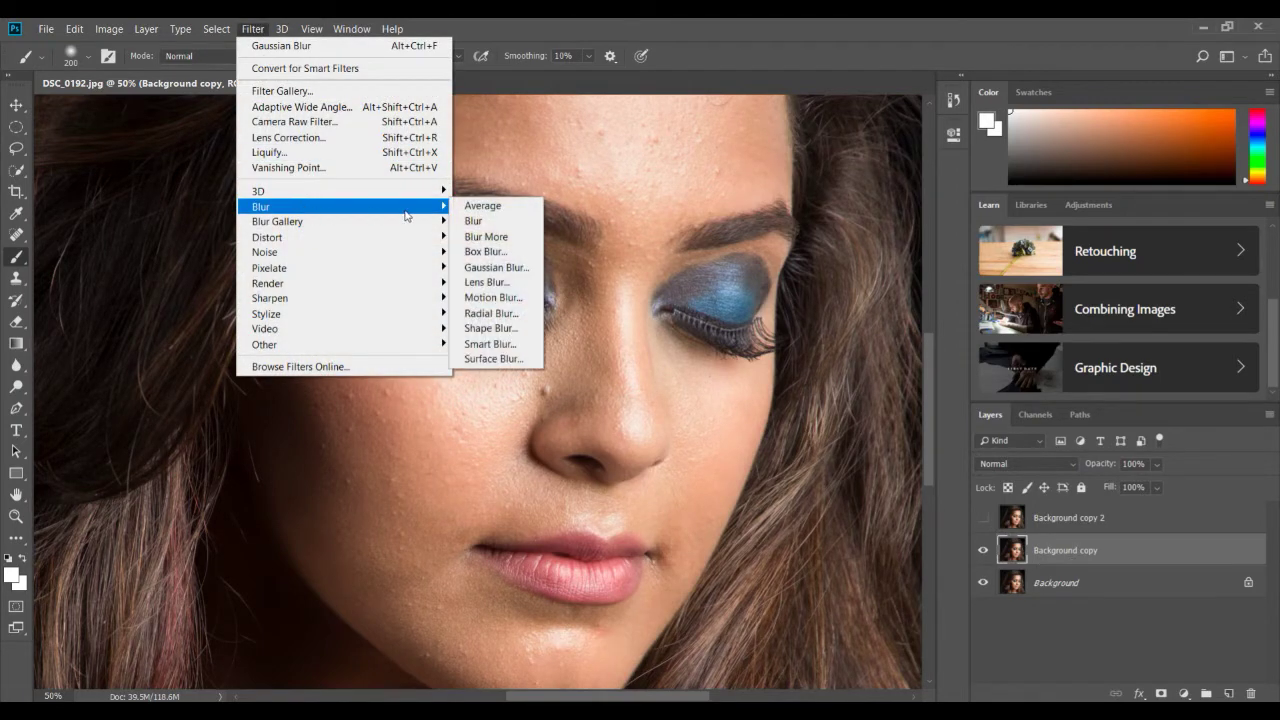
{"action": "left_click", "coordinate": [494, 270]}
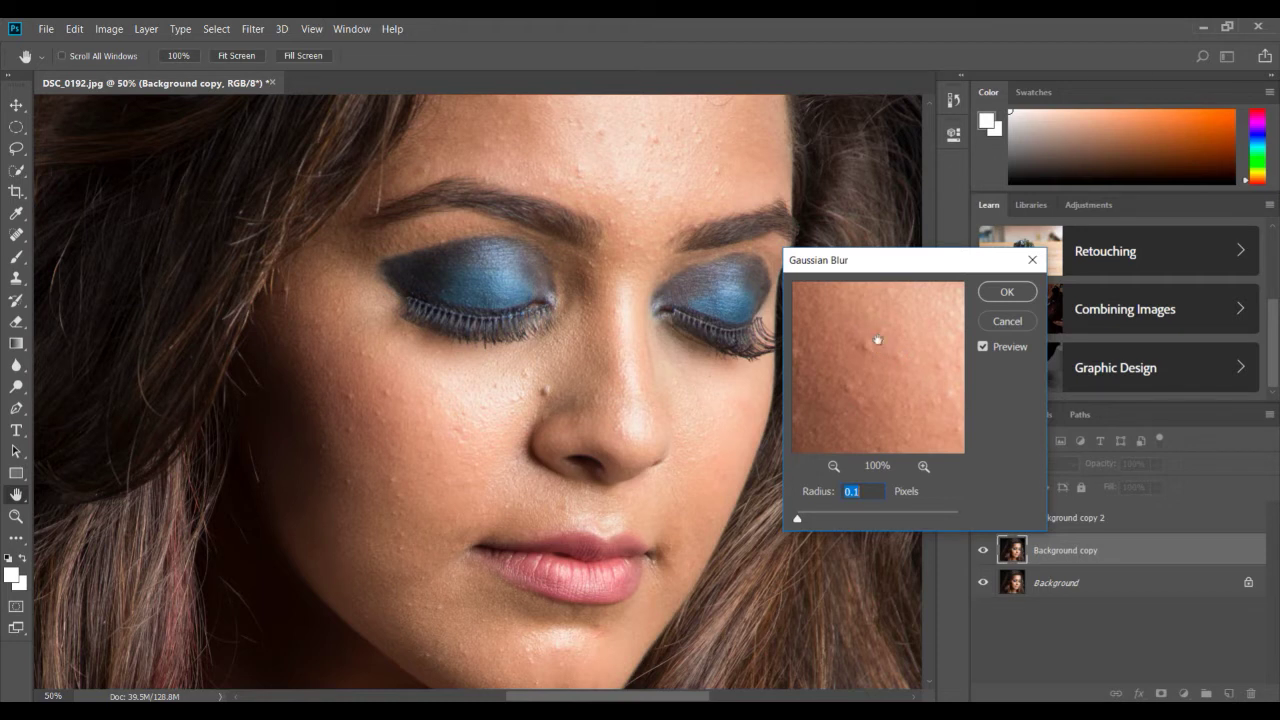
{"action": "left_click_drag", "start_coordinate": [799, 524], "coordinate": [826, 519]}
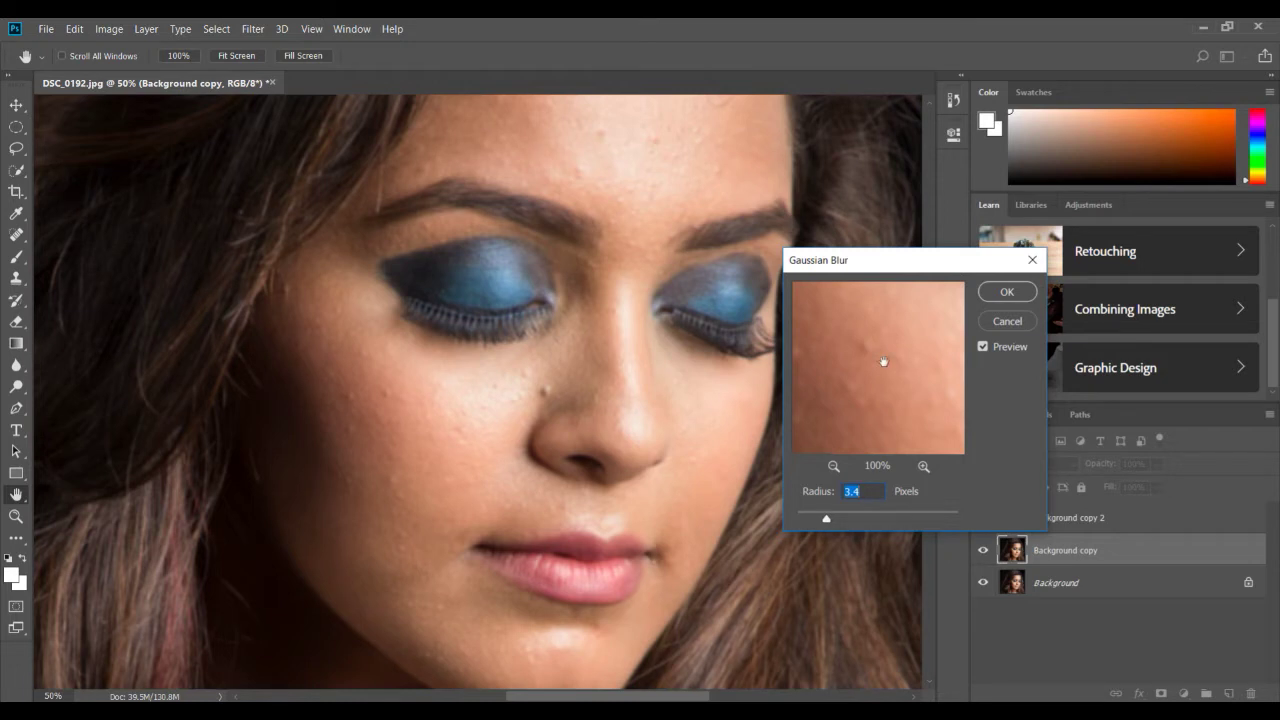
{"action": "left_click_drag", "start_coordinate": [826, 520], "coordinate": [839, 523]}
{"action": "left_click", "coordinate": [873, 361]}
{"action": "left_click_drag", "start_coordinate": [839, 521], "coordinate": [840, 521]}
{"action": "left_click_drag", "start_coordinate": [841, 521], "coordinate": [841, 519]}
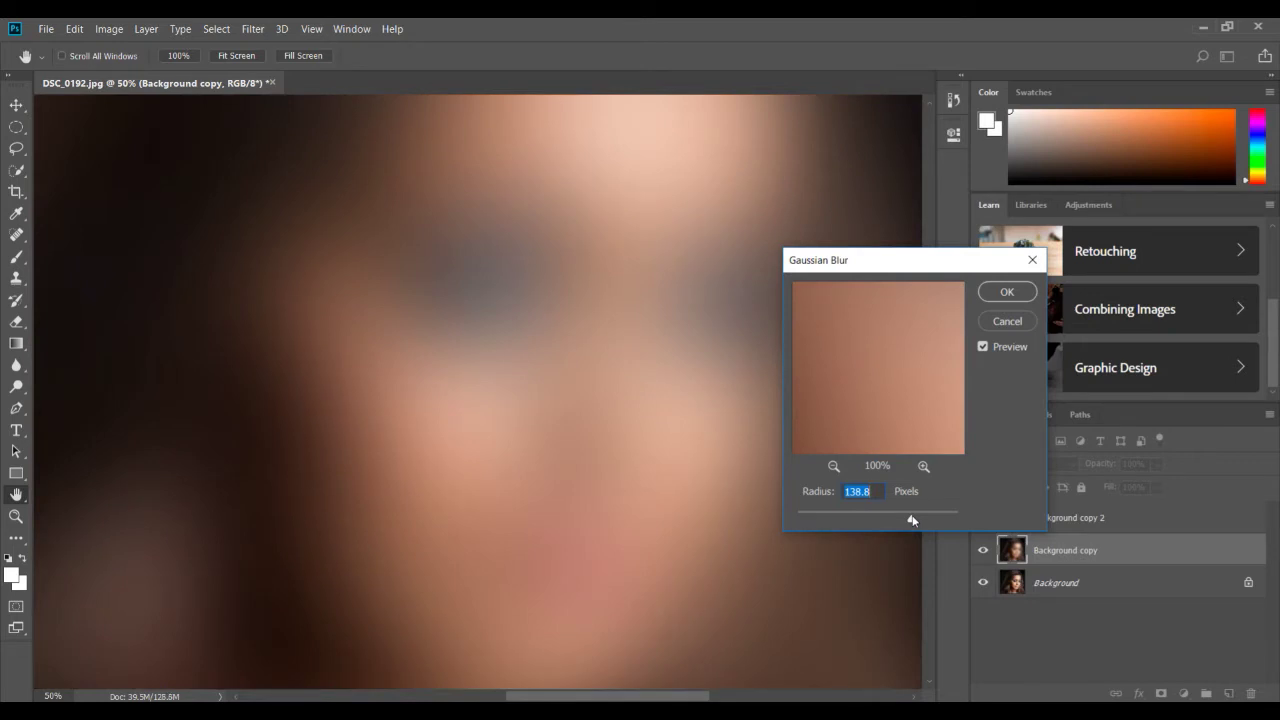
{"action": "left_click_drag", "start_coordinate": [912, 519], "coordinate": [845, 523]}
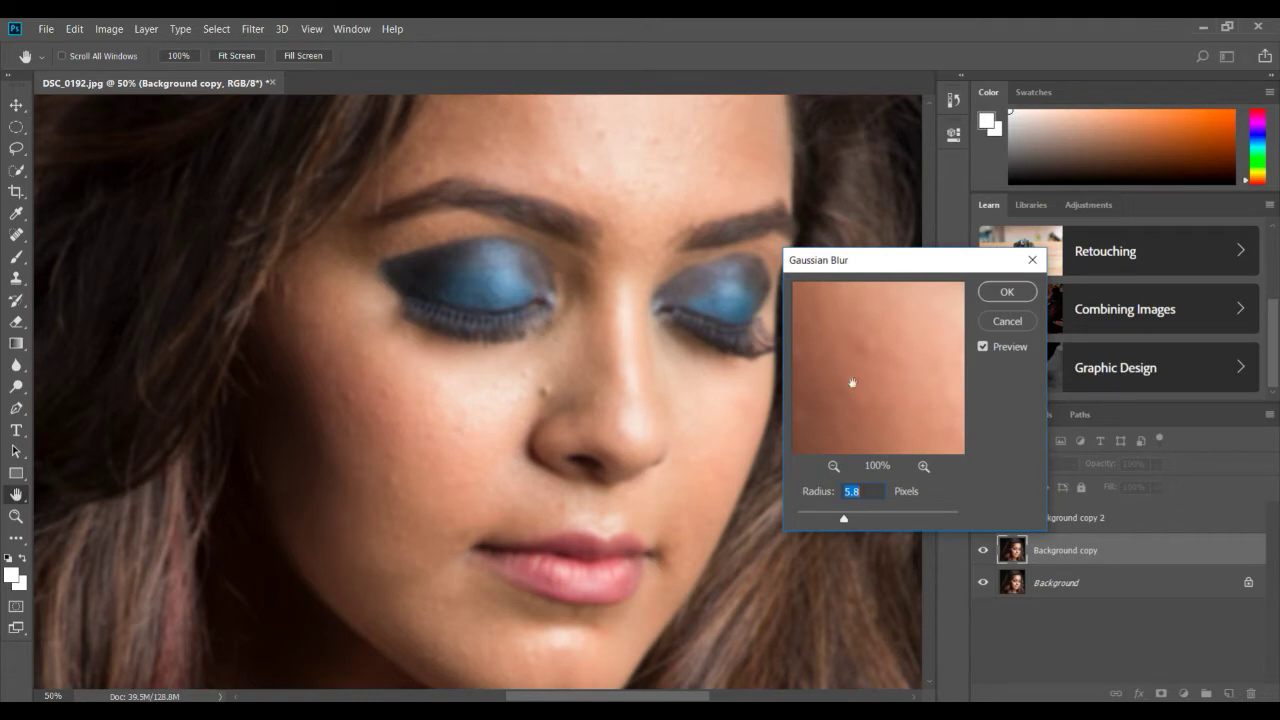
{"action": "left_click", "coordinate": [1005, 293]}
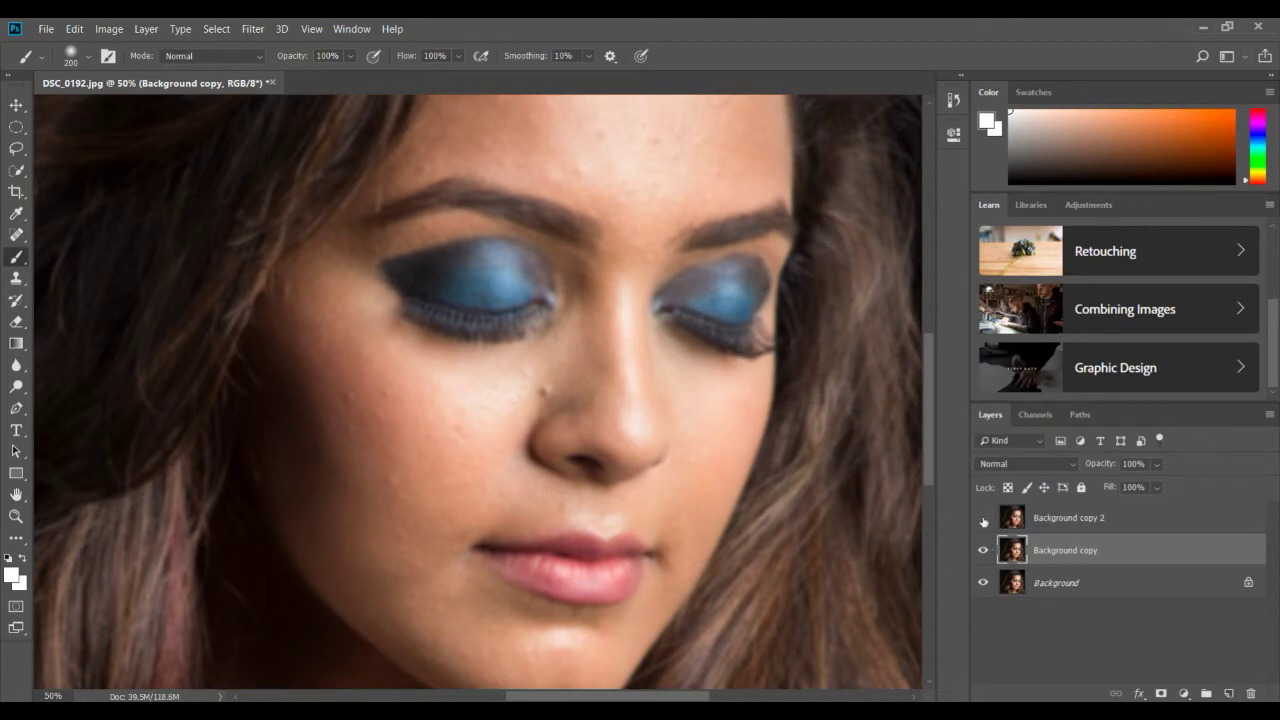
Show Background copy 2 and run Apply Image on it with Background copy as source layer, Subtract blending, scale 2 and offset 128.
{"action": "left_click", "coordinate": [1049, 518]}
{"action": "left_click", "coordinate": [983, 519]}
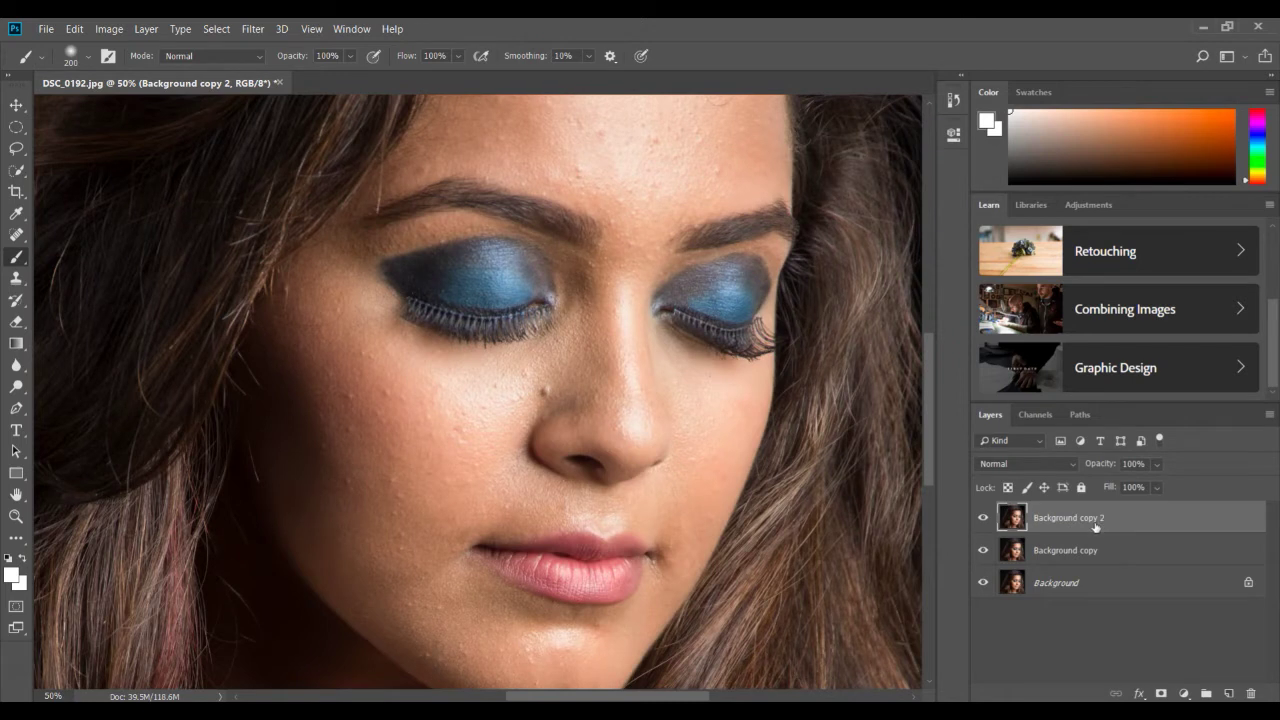
{"action": "left_click", "coordinate": [112, 28]}
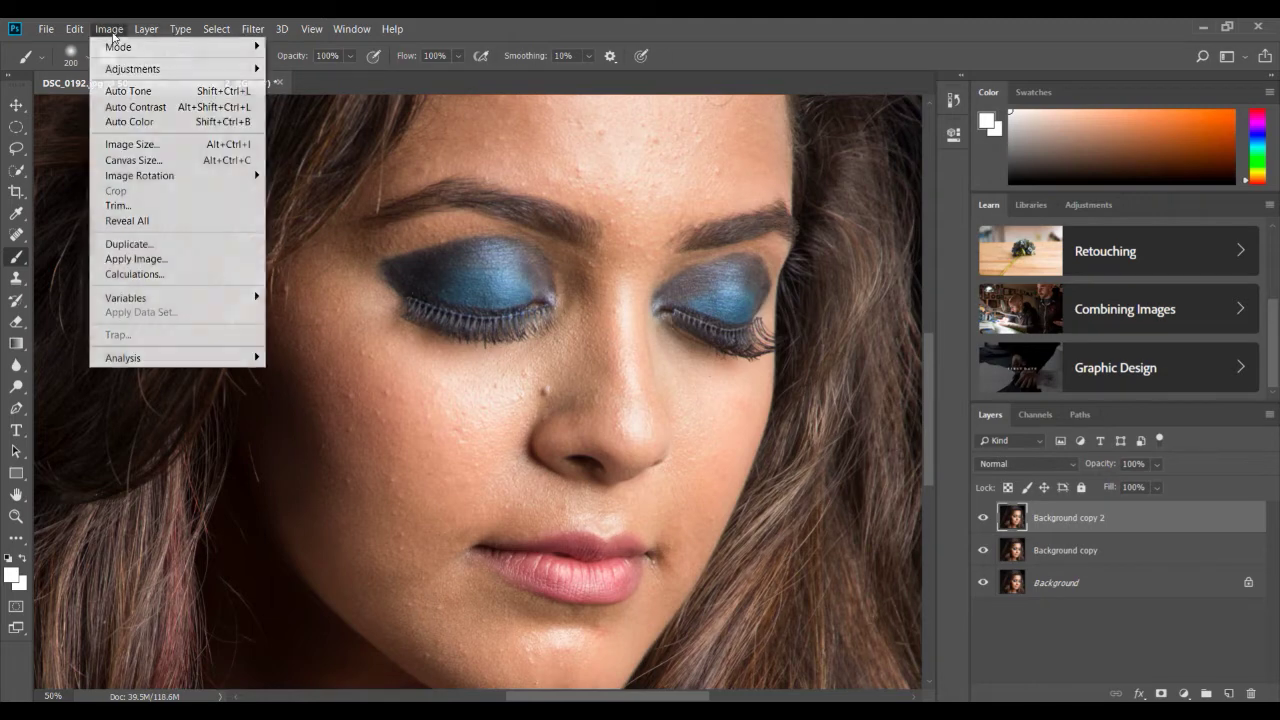
{"action": "left_click", "coordinate": [157, 259]}
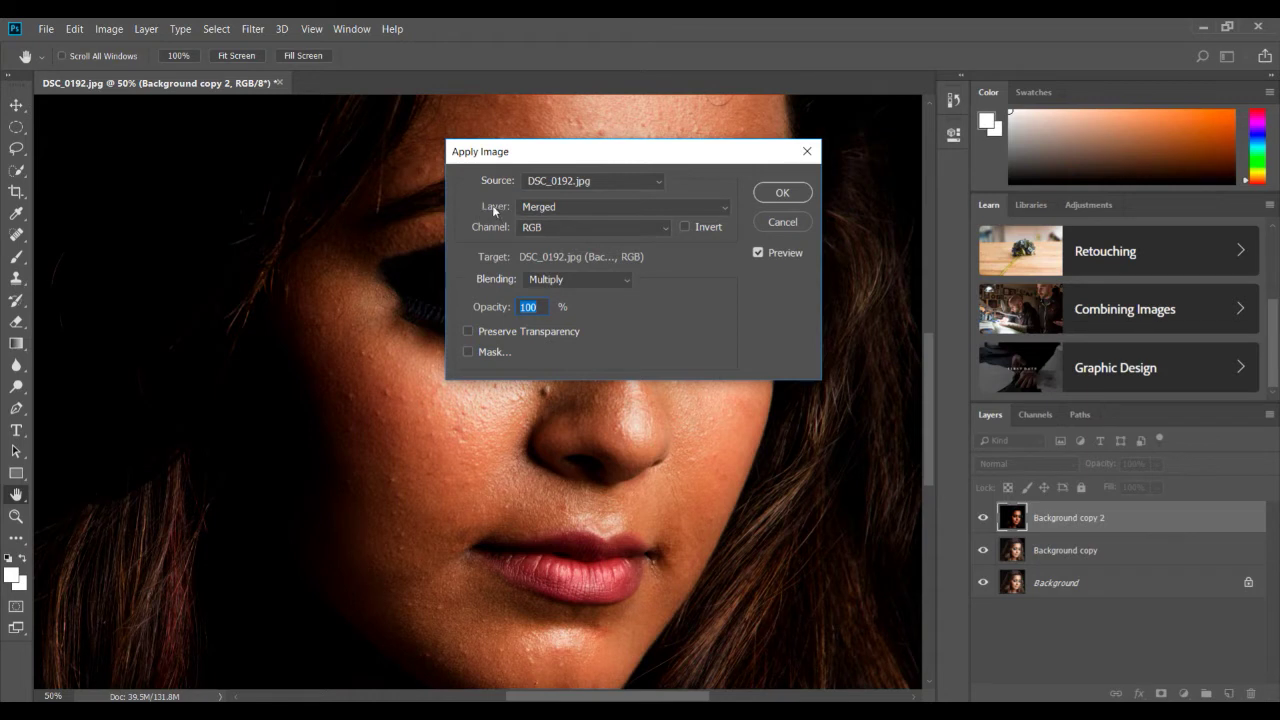
{"action": "left_click", "coordinate": [536, 206]}
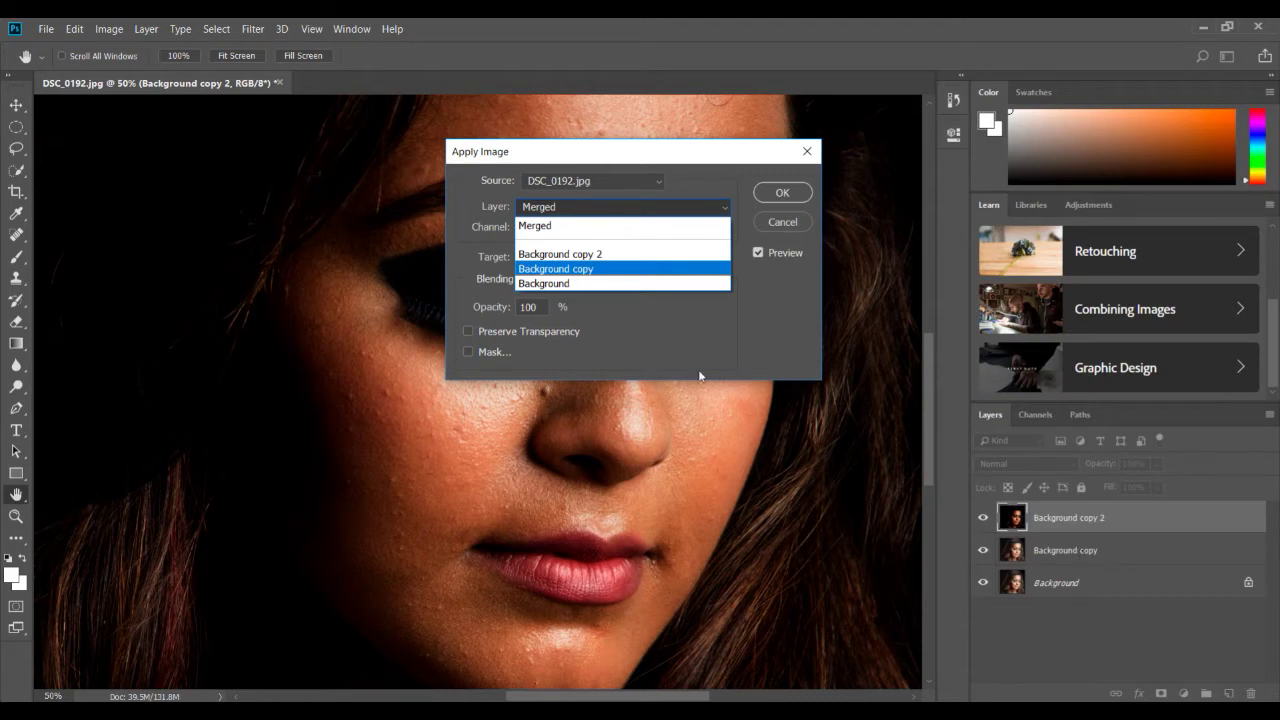
{"action": "left_click", "coordinate": [581, 268]}
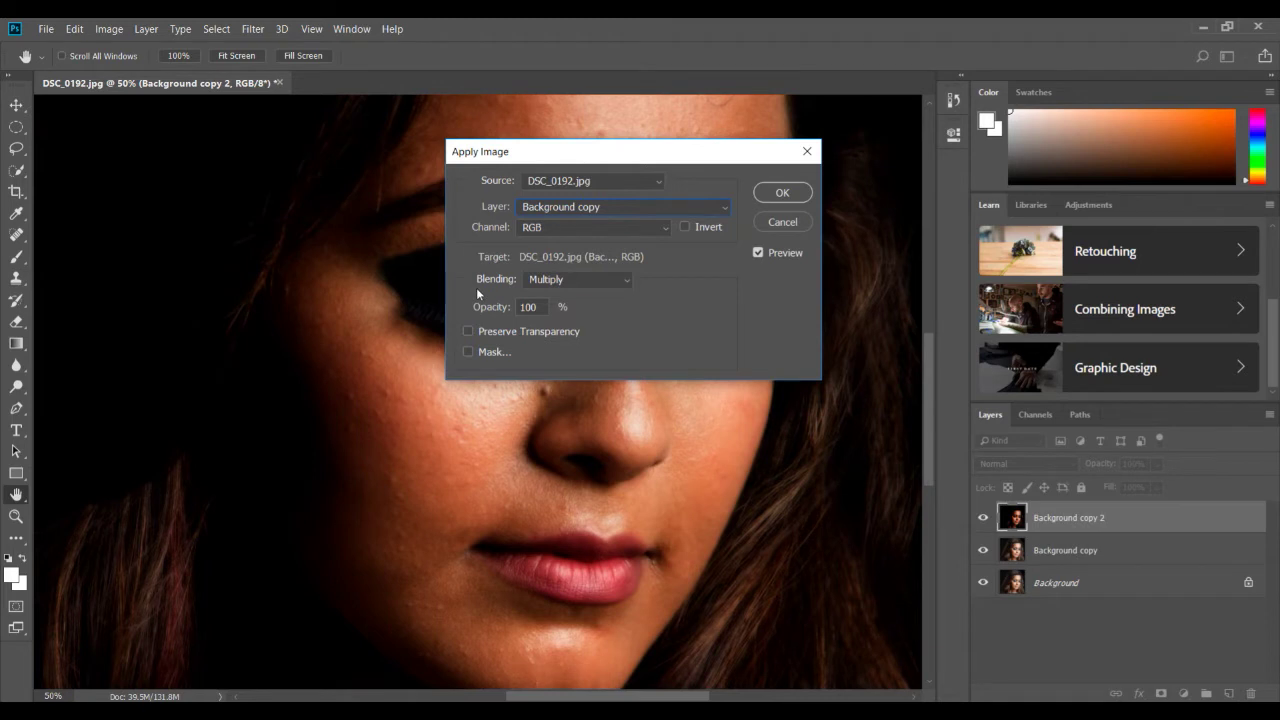
{"action": "left_click", "coordinate": [547, 283]}
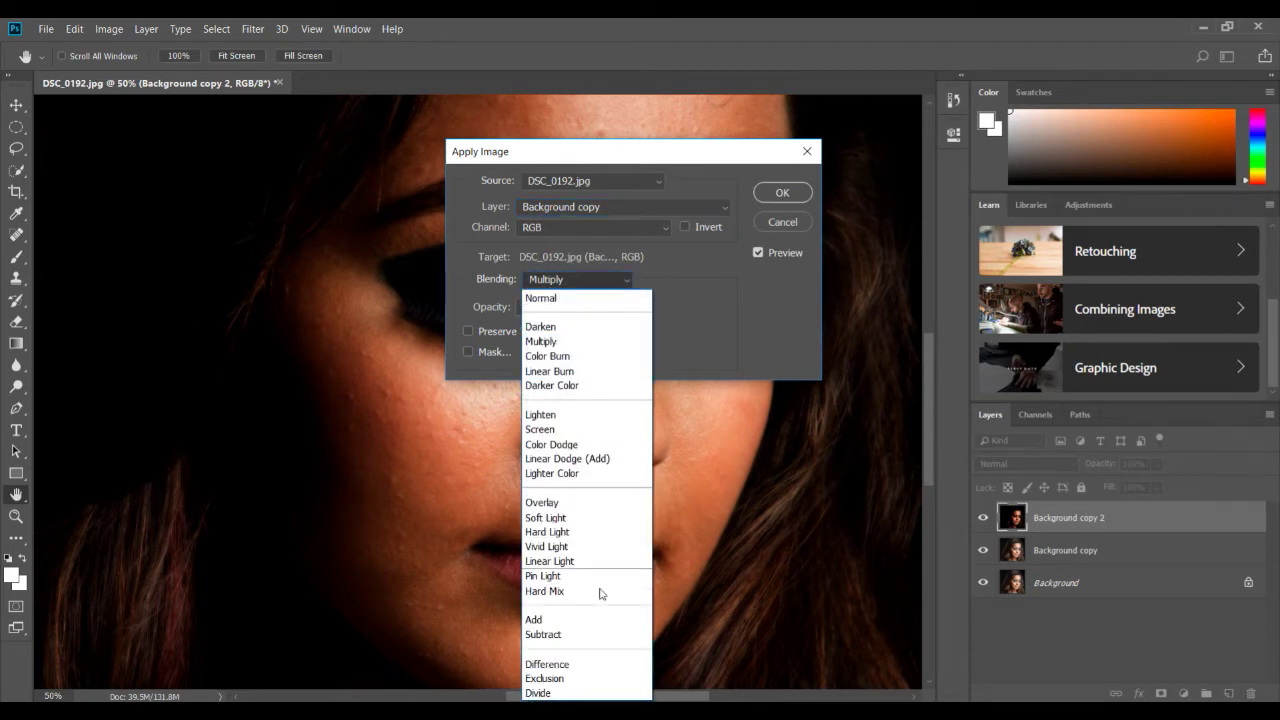
{"action": "left_click", "coordinate": [582, 636]}
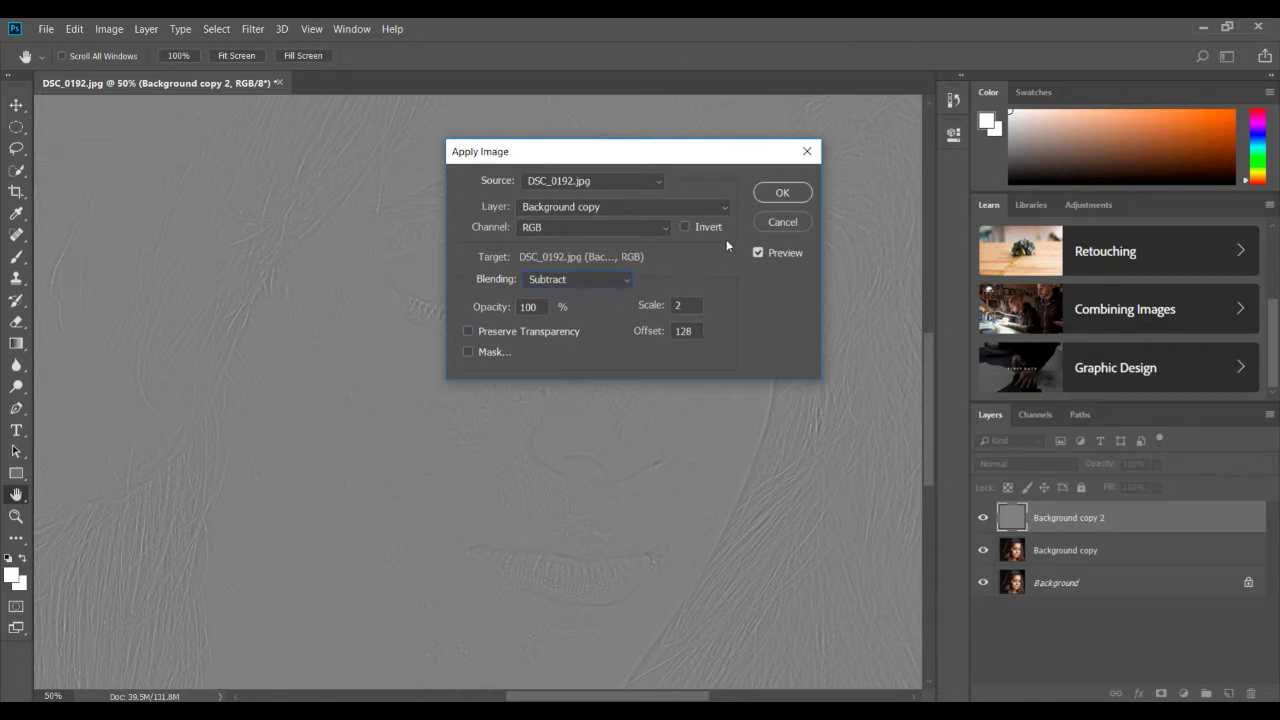
{"action": "left_click", "coordinate": [782, 193]}
Set the blend mode of the Background copy 2 layer to Linear Light.
{"action": "key", "text": "b"}
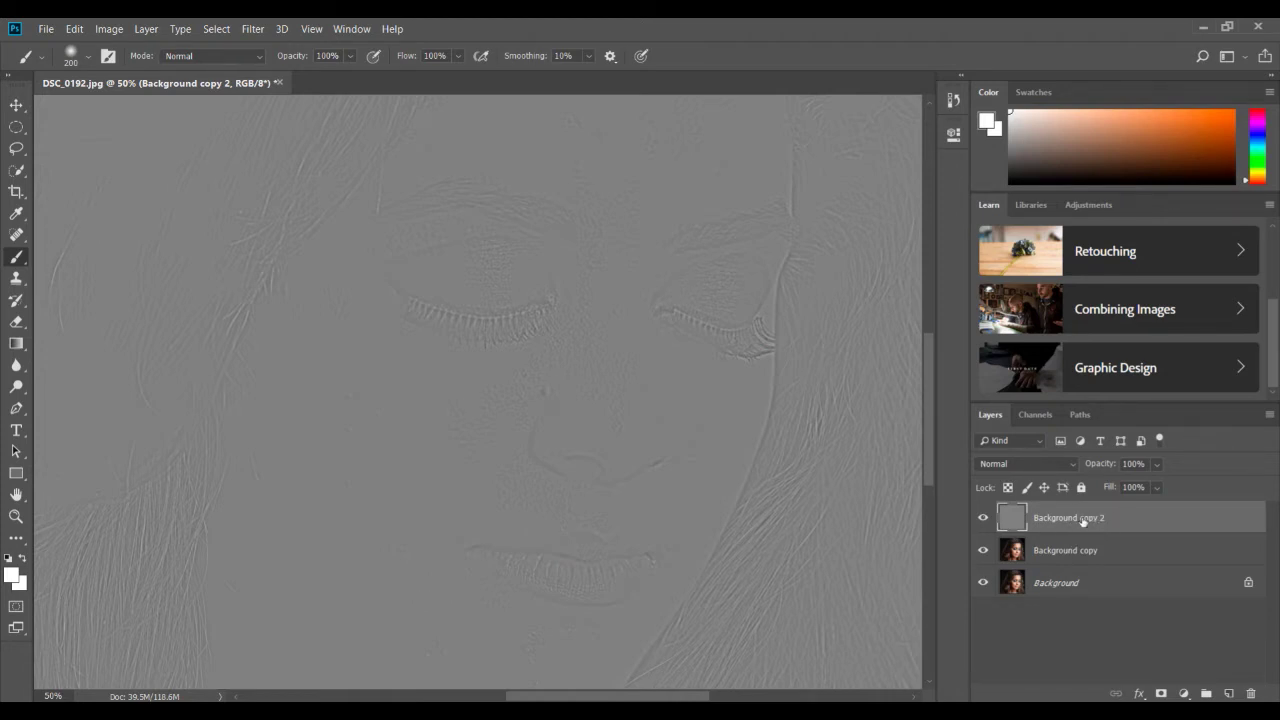
{"action": "left_click", "coordinate": [1027, 463]}
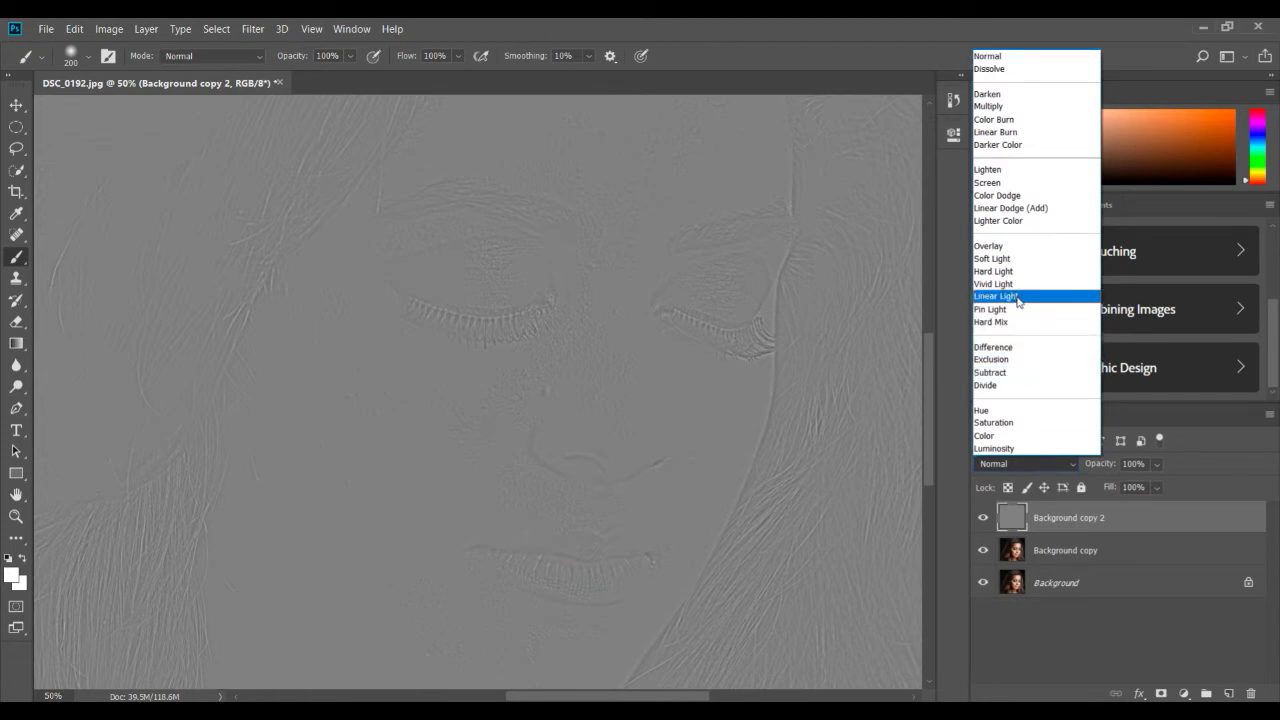
{"action": "left_click", "coordinate": [1018, 297]}
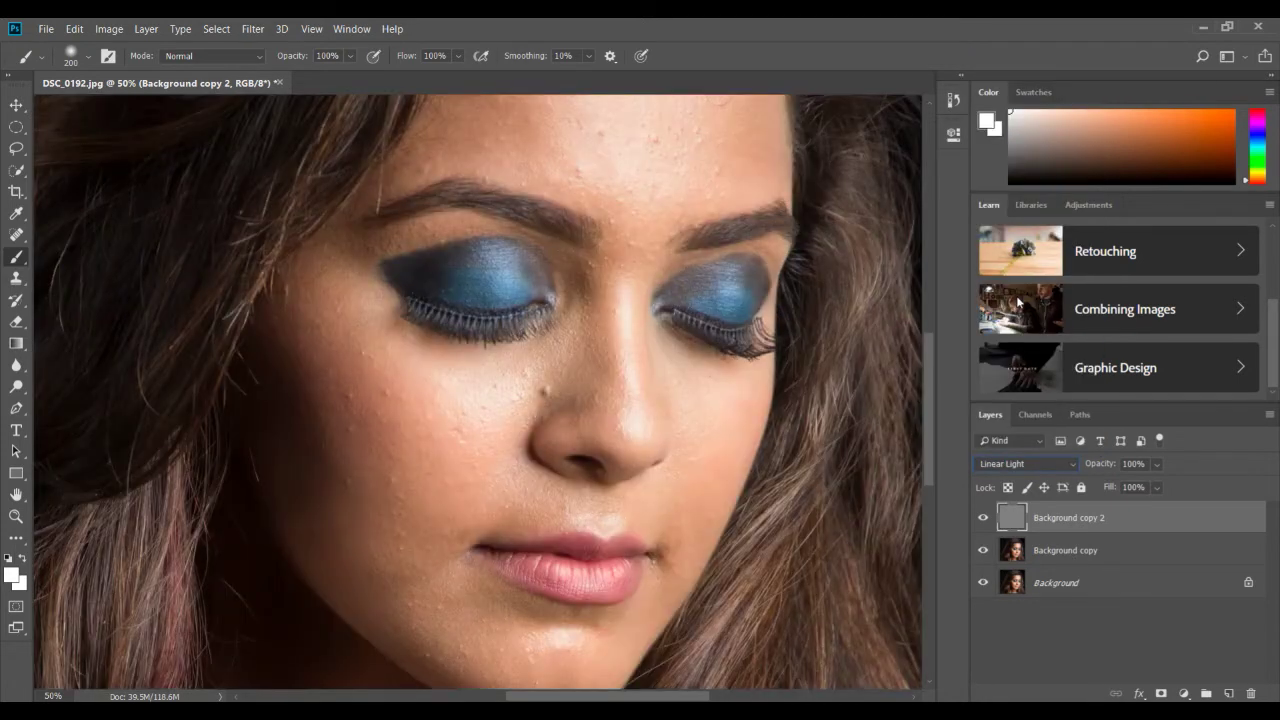
Run Gaussian Blur on the Background copy layer with the radius set to 18.0 pixels.
{"action": "left_click", "coordinate": [1062, 556]}
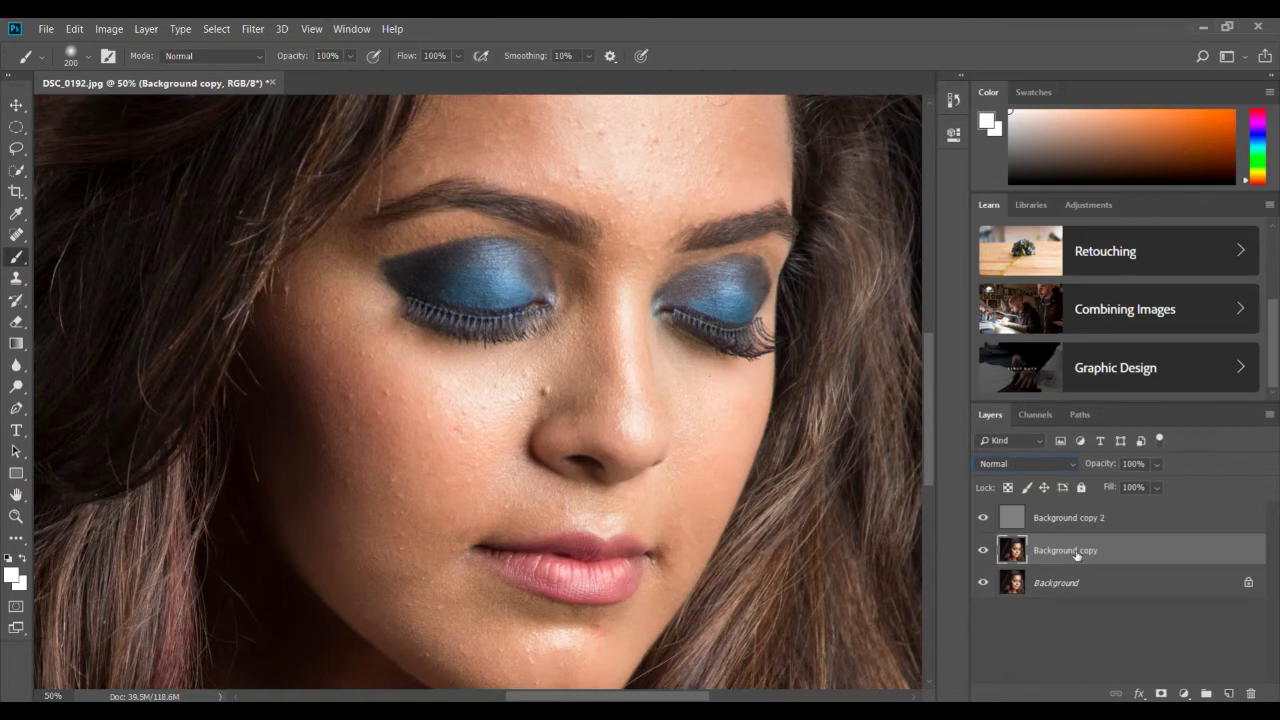
{"action": "left_click", "coordinate": [251, 30]}
{"action": "mouse_move", "coordinate": [346, 207]}
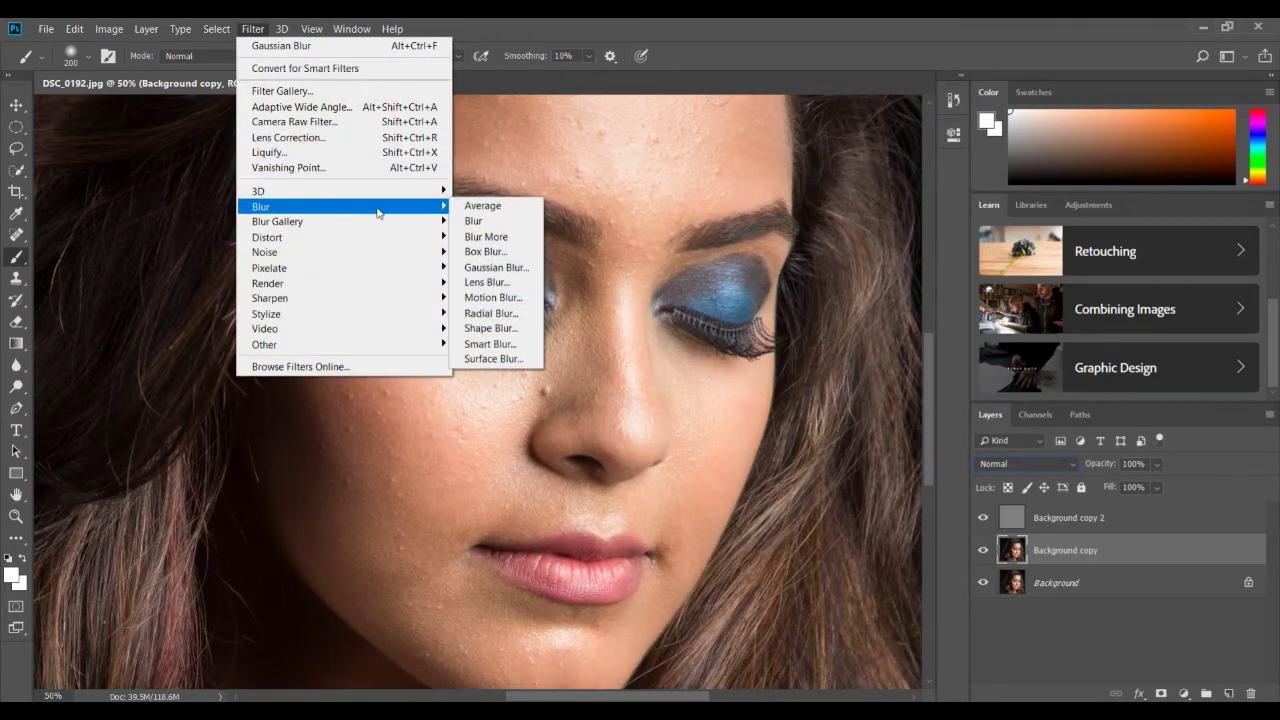
{"action": "left_click", "coordinate": [497, 267]}
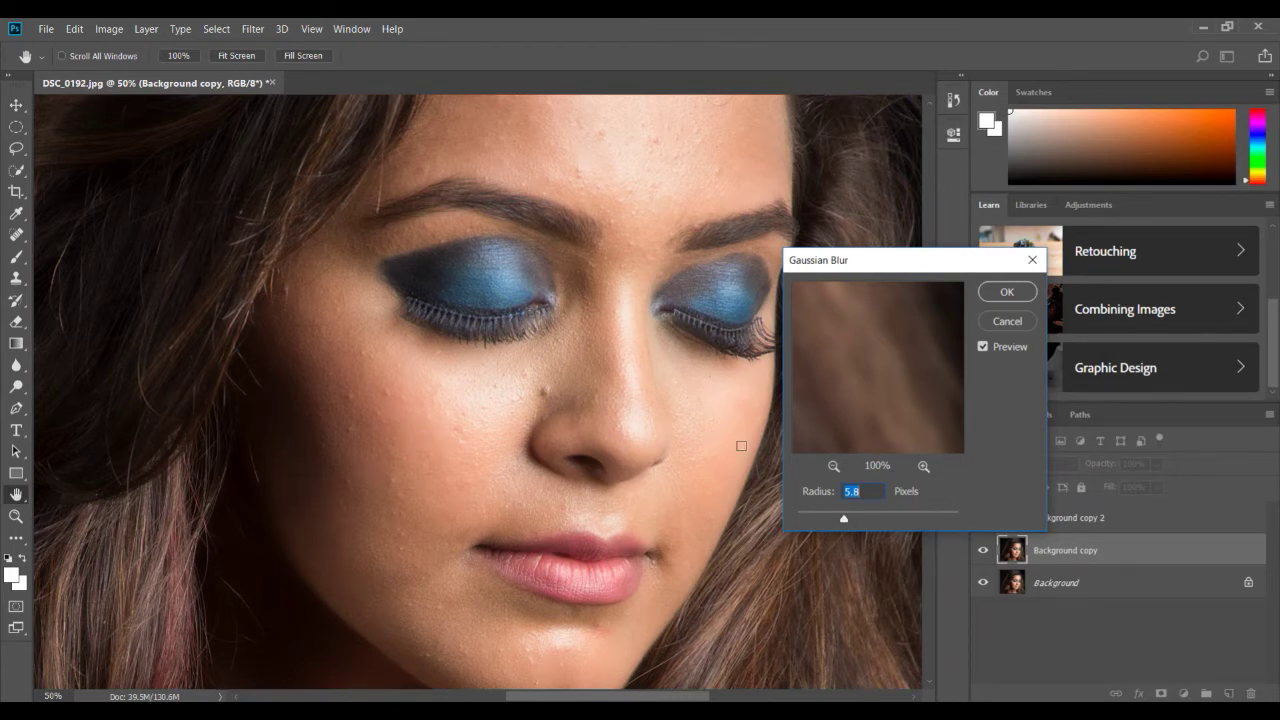
{"action": "left_click_drag", "start_coordinate": [845, 520], "coordinate": [717, 527]}
{"action": "left_click_drag", "start_coordinate": [803, 518], "coordinate": [885, 519]}
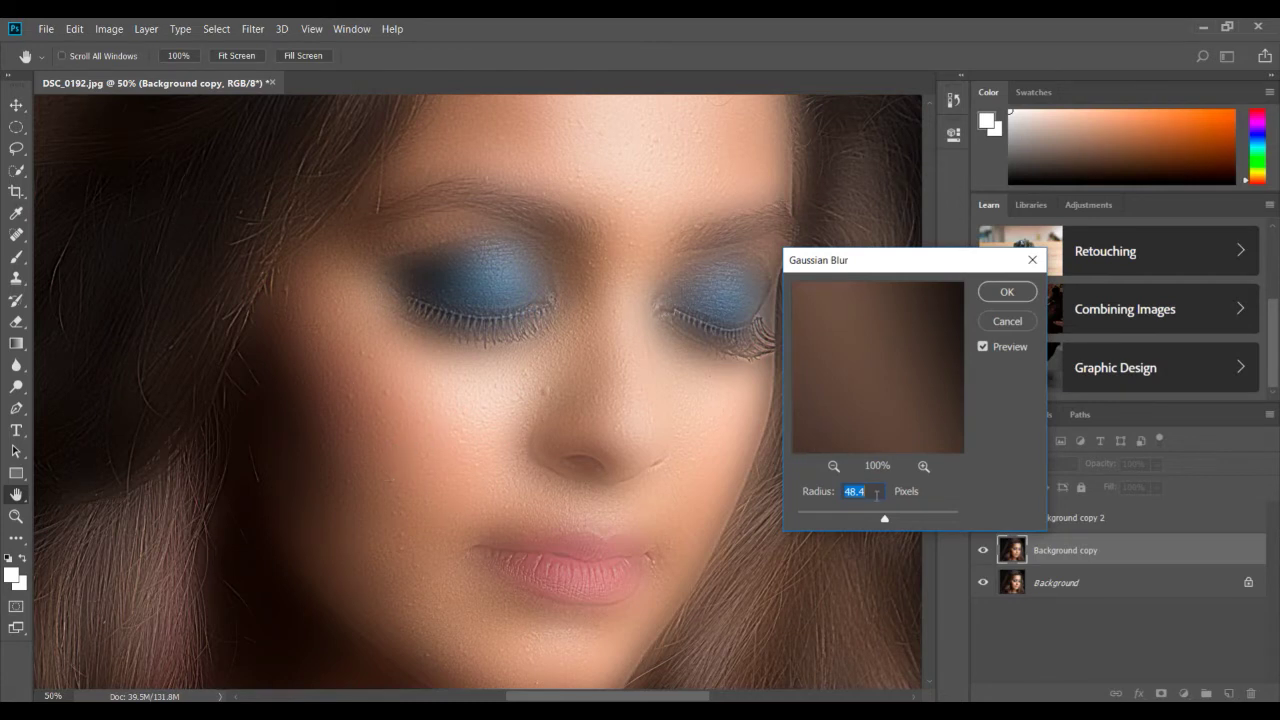
{"action": "mouse_move", "coordinate": [884, 519]}
{"action": "left_mouse_down"}
{"action": "mouse_move", "coordinate": [849, 518]}
{"action": "mouse_move", "coordinate": [867, 521]}
{"action": "left_mouse_up"}
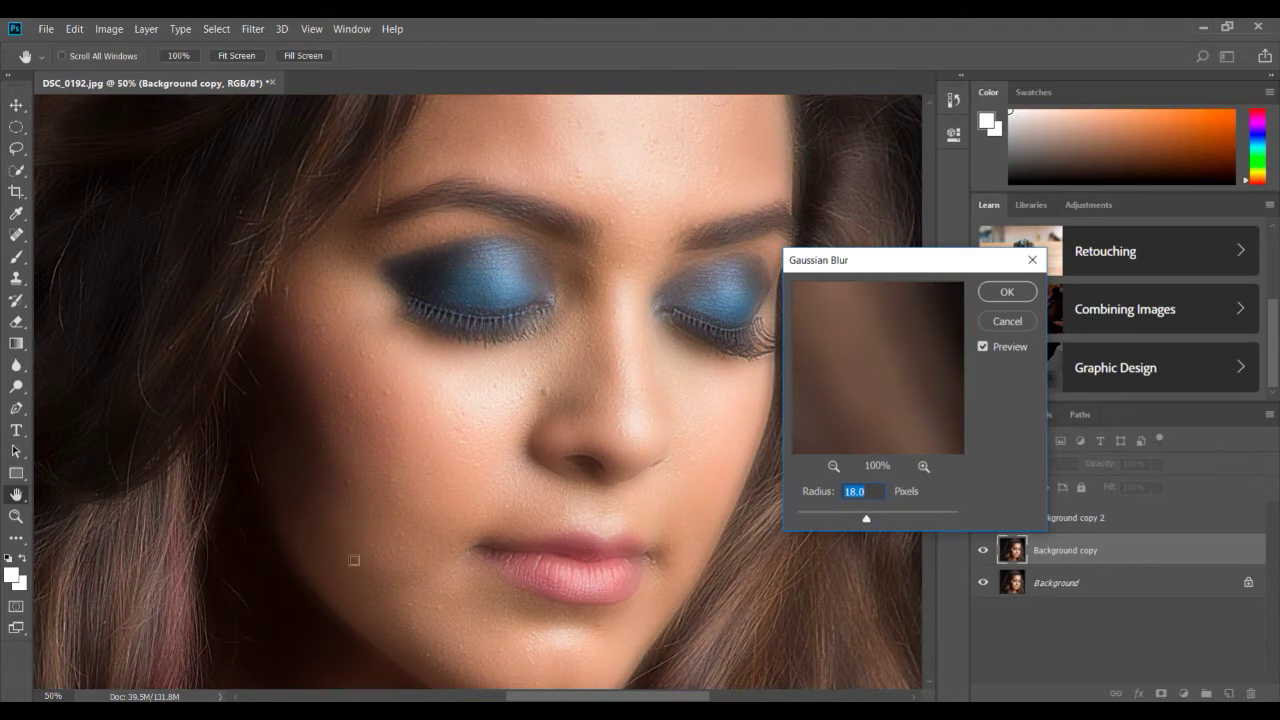
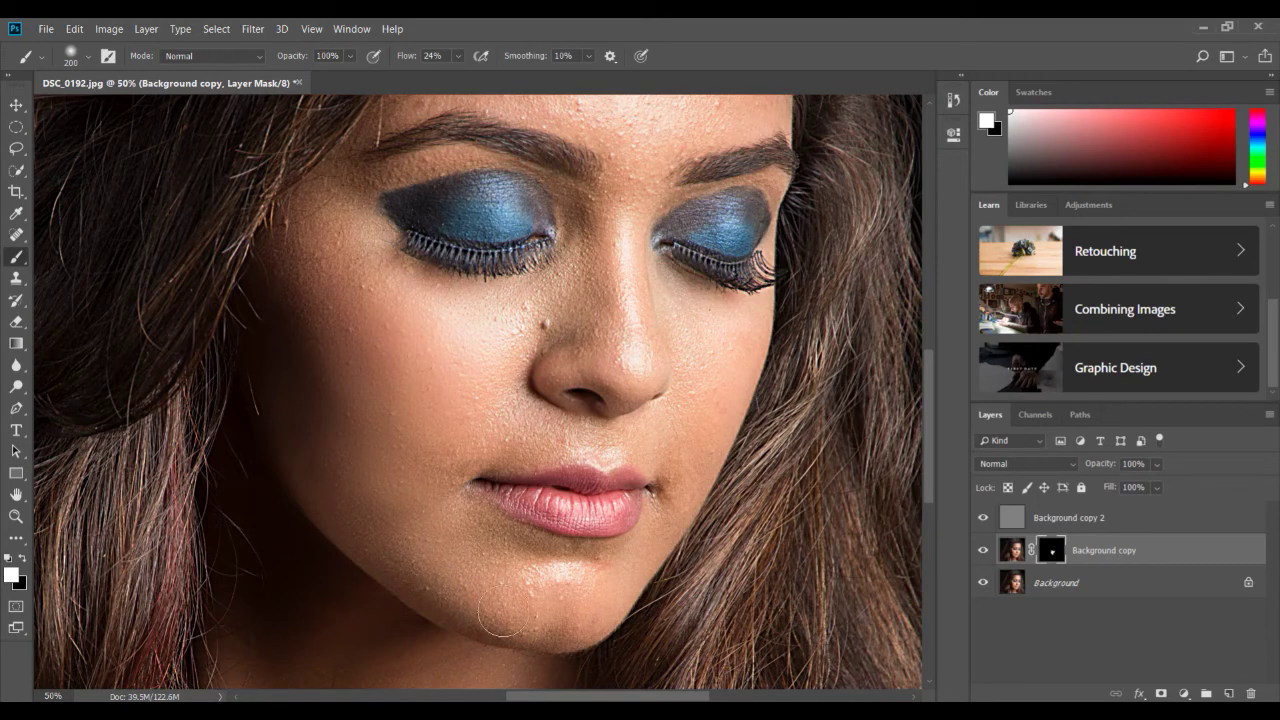
Paint white on the Background copy layer mask over the chin and reduce the brush size to 100.
{"action": "left_click_drag", "start_coordinate": [514, 576], "coordinate": [488, 537]}
{"action": "key", "text": "["}
{"action": "key", "text": "["}
{"action": "key", "text": "bracketleft"}
{"action": "key", "text": "bracketleft"}
Enlarge the brush to 175 and paint white on the Background copy mask over the forehead and between the eyebrows.
{"action": "scroll", "coordinate": [283, 317], "scroll_direction": "up", "scroll_amount": 3}
{"action": "scroll", "coordinate": [627, 278], "scroll_direction": "up", "scroll_amount": 2}
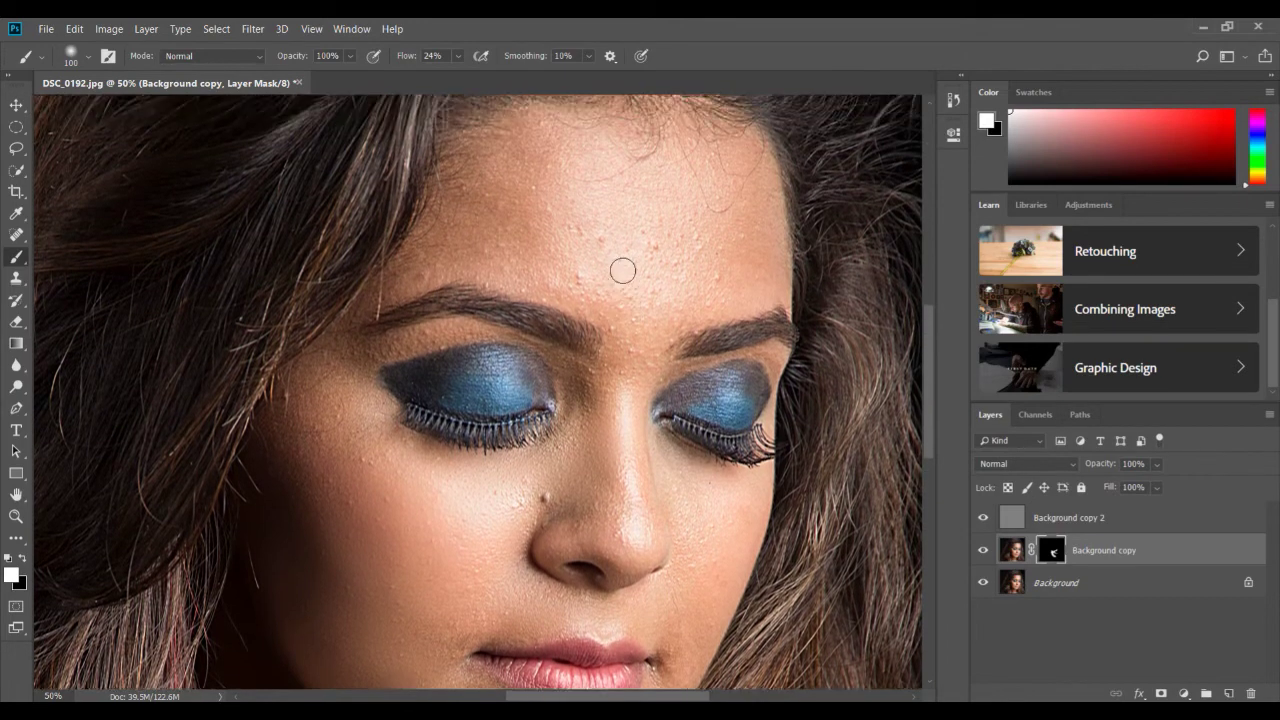
{"action": "key", "text": "bracketright"}
{"action": "key", "text": "bracketright"}
{"action": "key", "text": "bracketright"}
{"action": "mouse_move", "coordinate": [567, 277]}
{"action": "left_mouse_down"}
{"action": "mouse_move", "coordinate": [583, 267]}
{"action": "mouse_move", "coordinate": [512, 241]}
{"action": "mouse_move", "coordinate": [502, 262]}
{"action": "mouse_move", "coordinate": [583, 293]}
{"action": "left_mouse_up"}
{"action": "scroll", "coordinate": [620, 310], "scroll_direction": "down", "scroll_amount": 2}
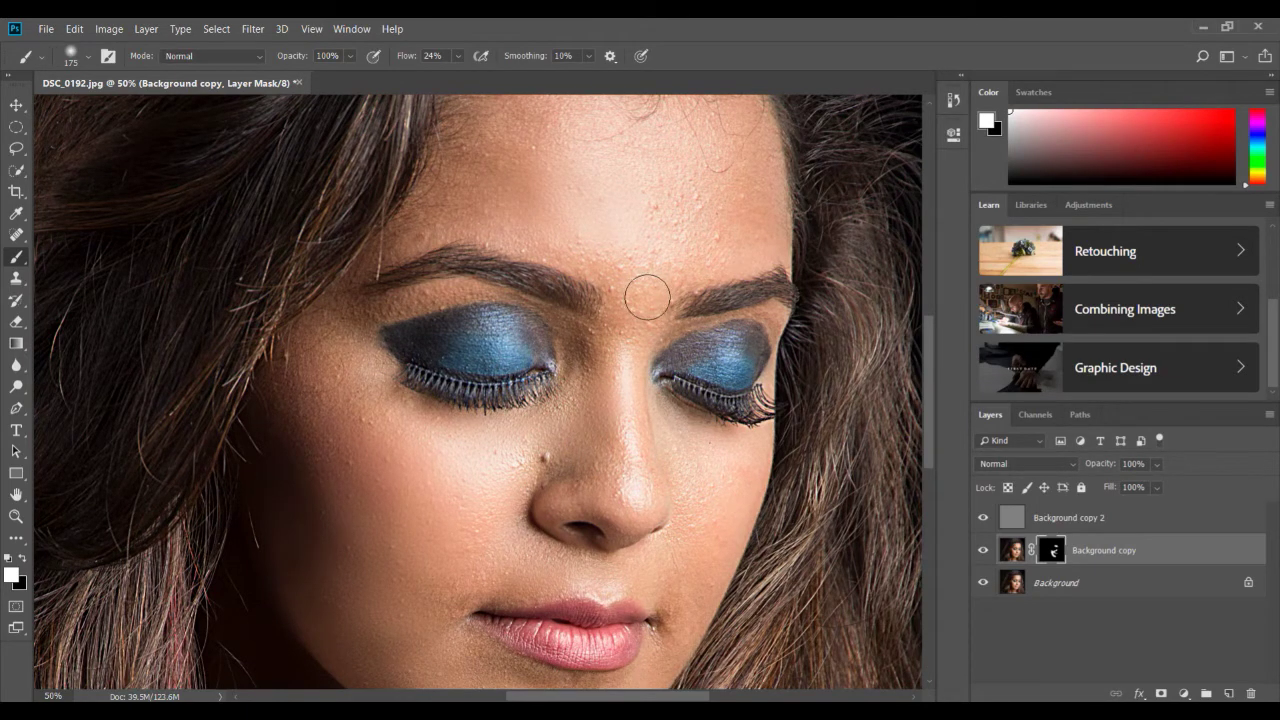
{"action": "scroll", "coordinate": [646, 296], "scroll_direction": "up", "scroll_amount": 3}
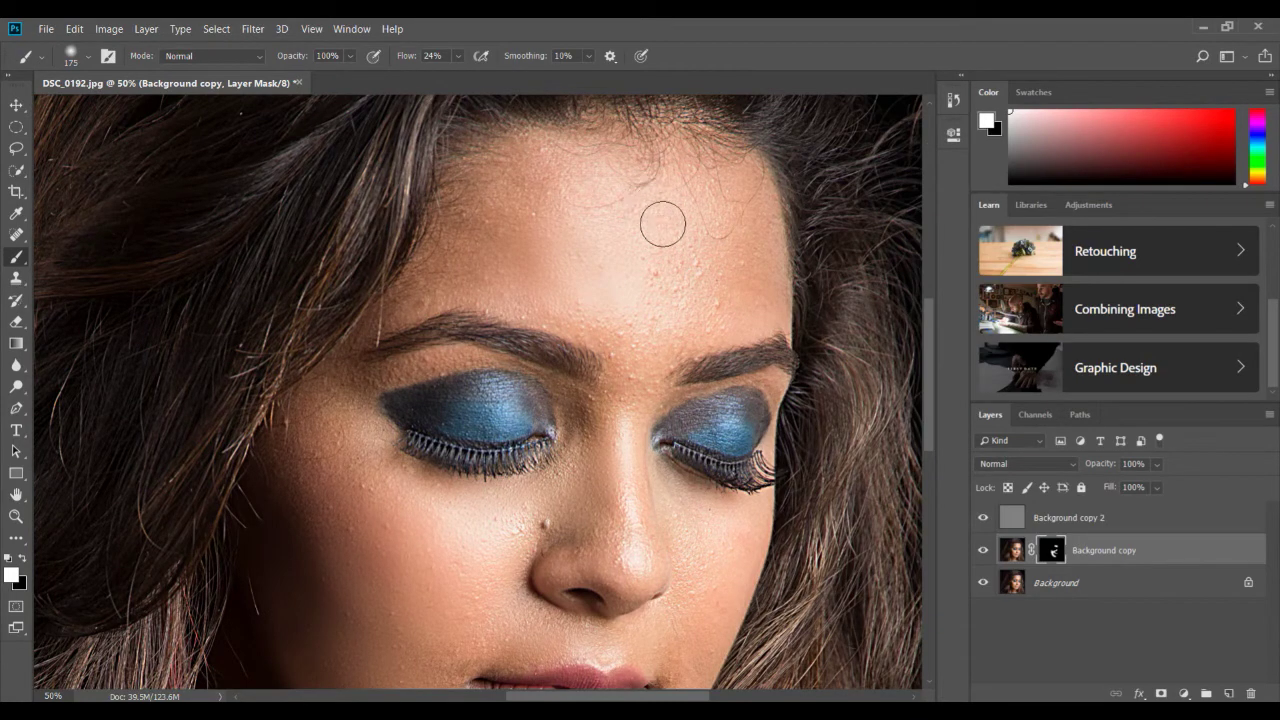
{"action": "scroll", "coordinate": [643, 323], "scroll_direction": "down", "scroll_amount": 1}
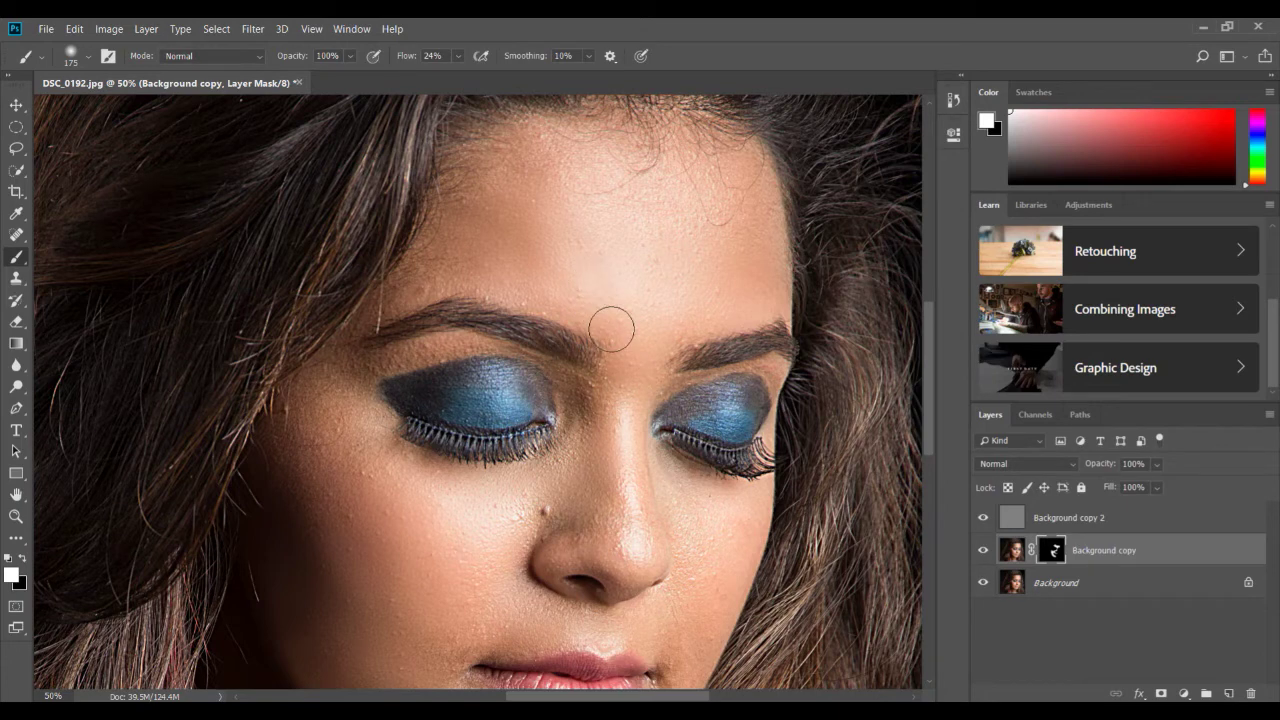
Paint white on the Background copy mask over the nose and the cheek beside it.
{"action": "scroll", "coordinate": [640, 380], "scroll_direction": "down", "scroll_amount": 5}
{"action": "left_click_drag", "start_coordinate": [717, 382], "coordinate": [710, 372]}
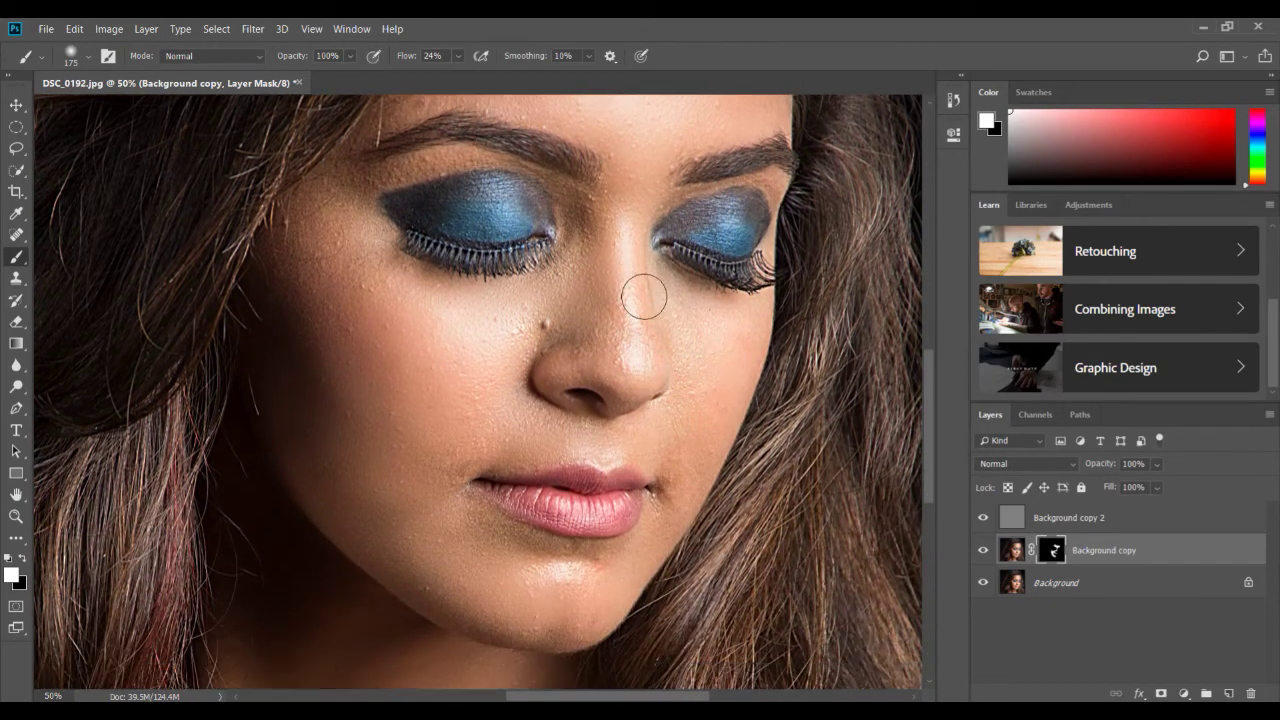
{"action": "mouse_move", "coordinate": [595, 328]}
{"action": "left_mouse_down"}
{"action": "mouse_move", "coordinate": [626, 333]}
{"action": "mouse_move", "coordinate": [632, 350]}
{"action": "mouse_move", "coordinate": [631, 319]}
{"action": "mouse_move", "coordinate": [604, 347]}
{"action": "mouse_move", "coordinate": [590, 311]}
{"action": "mouse_move", "coordinate": [612, 279]}
{"action": "mouse_move", "coordinate": [657, 305]}
{"action": "mouse_move", "coordinate": [707, 373]}
{"action": "mouse_move", "coordinate": [688, 337]}
{"action": "mouse_move", "coordinate": [703, 398]}
{"action": "left_mouse_up"}
Compare the face with and without the Background copy and Background copy 2 layers, leaving both shown.
{"action": "left_click", "coordinate": [983, 550]}
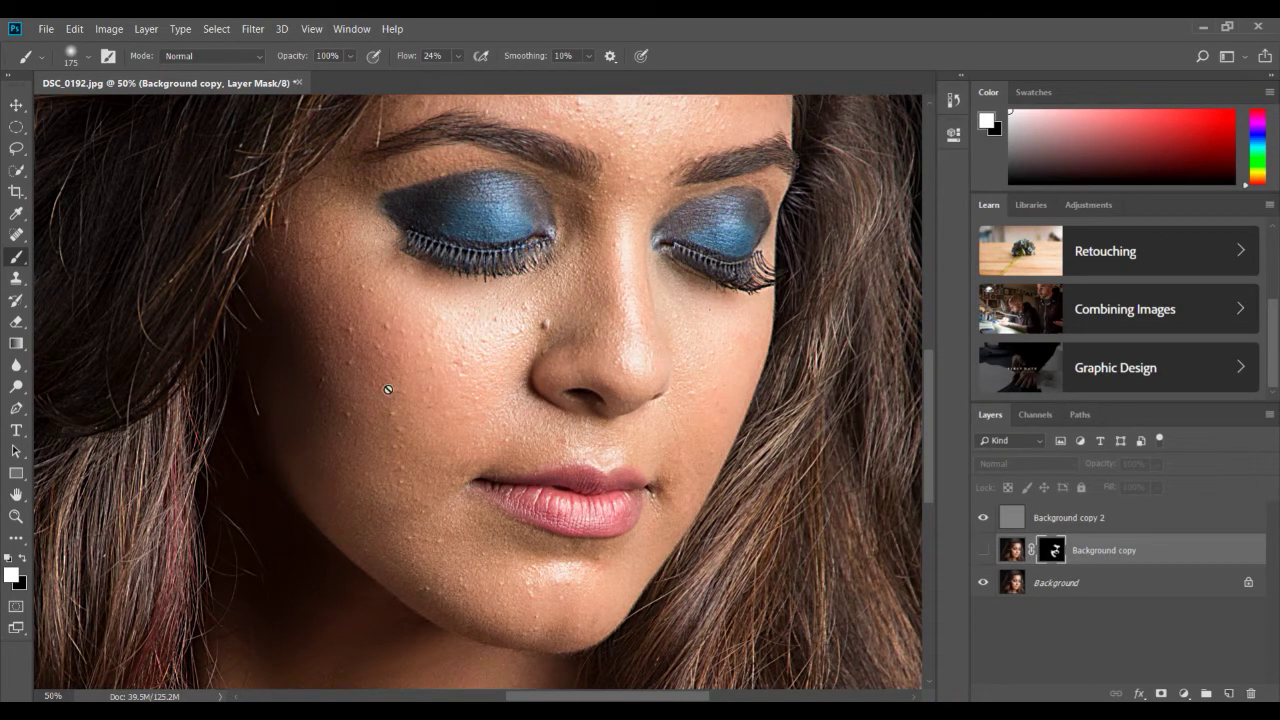
{"action": "left_click", "coordinate": [983, 519]}
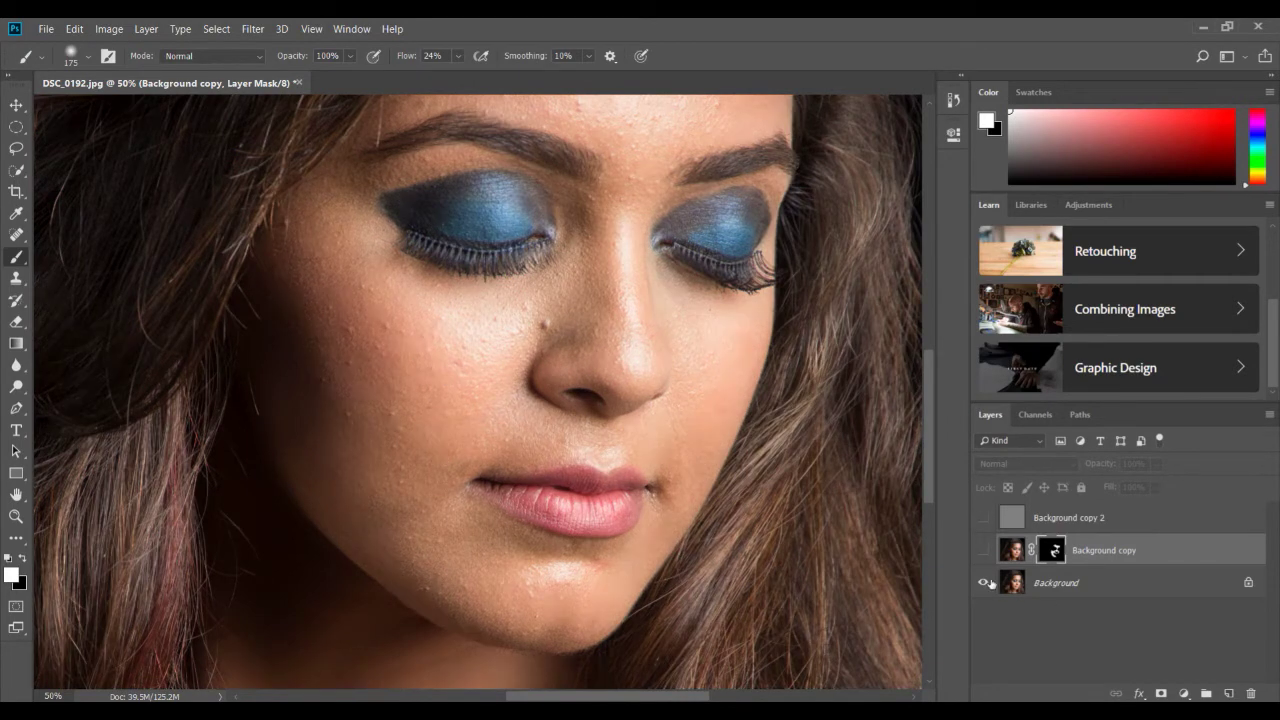
{"action": "left_click", "coordinate": [983, 552]}
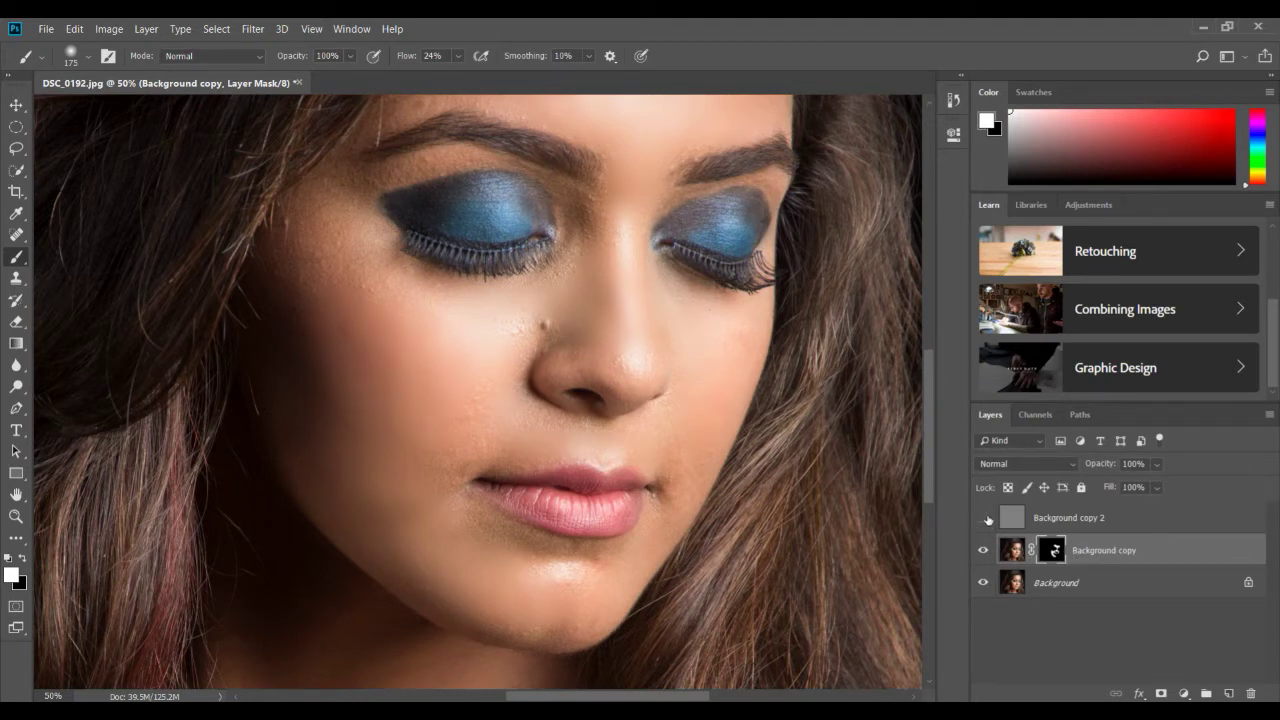
{"action": "left_click", "coordinate": [983, 519]}
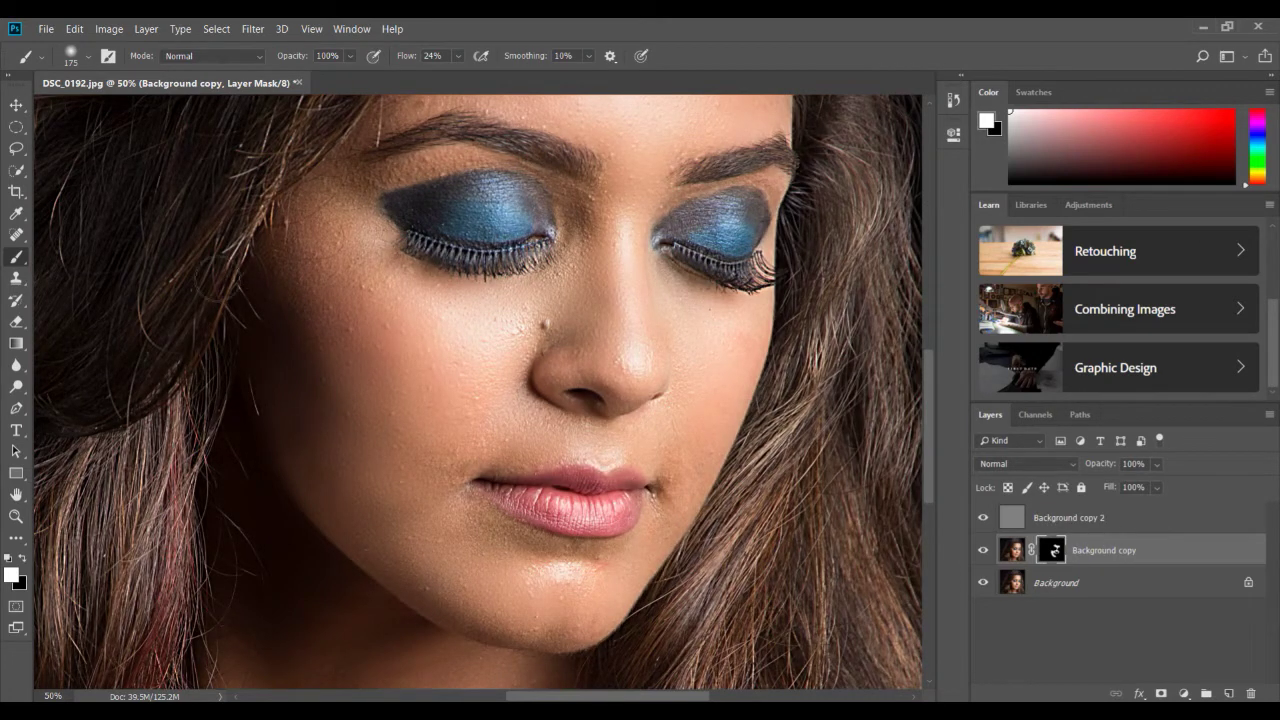
Set the brush flow to 48% and paint white on the Background copy mask over the lower cheek.
{"action": "scroll", "coordinate": [329, 308], "scroll_direction": "up", "scroll_amount": 3}
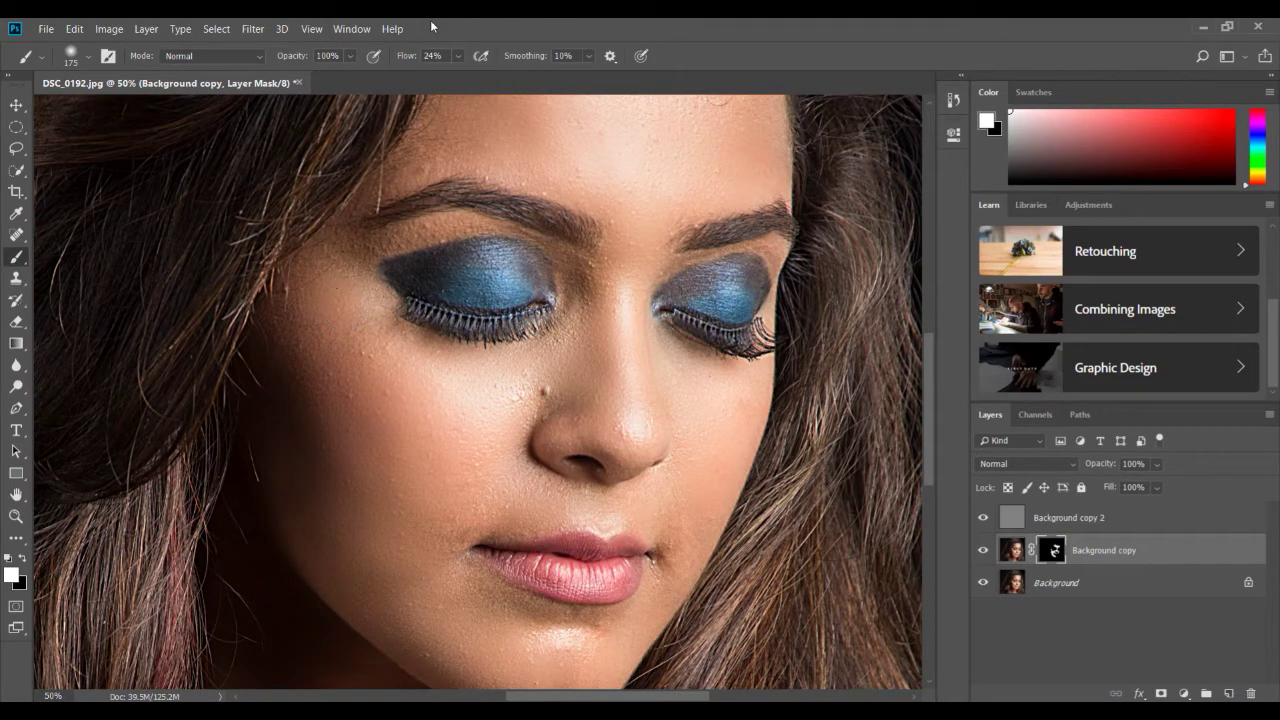
{"action": "left_click", "coordinate": [458, 56]}
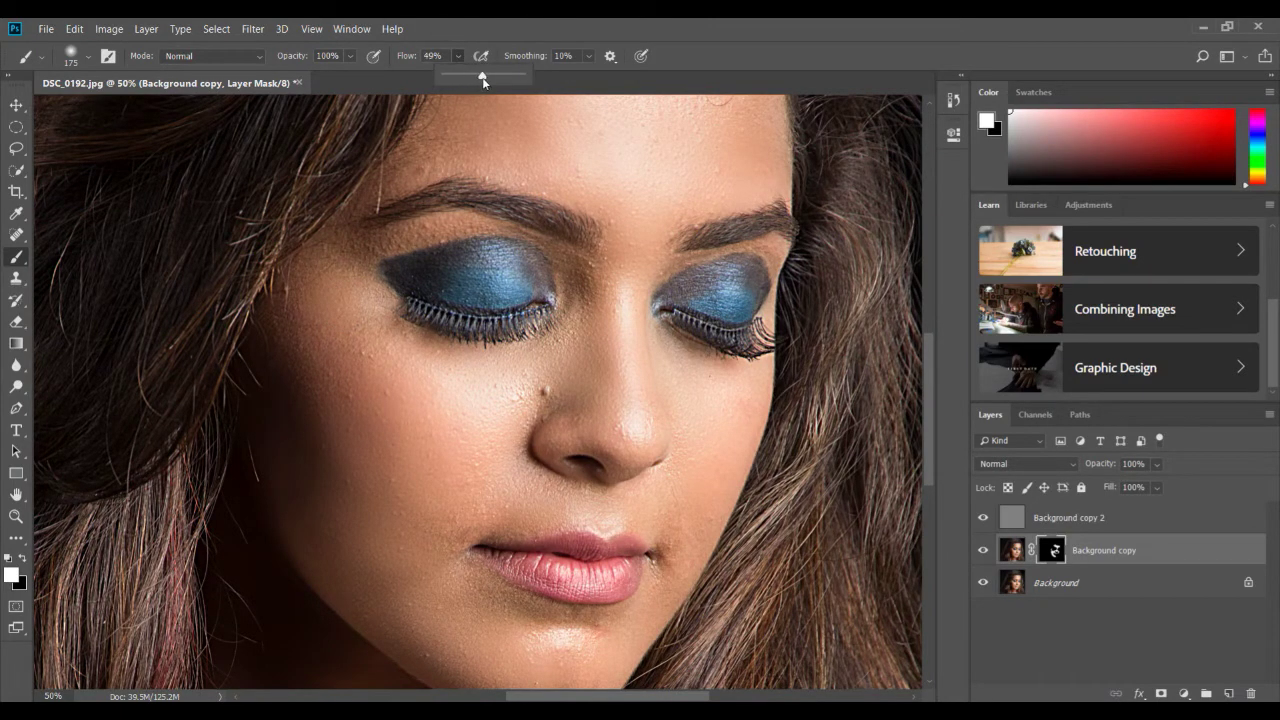
{"action": "left_click", "coordinate": [367, 495]}
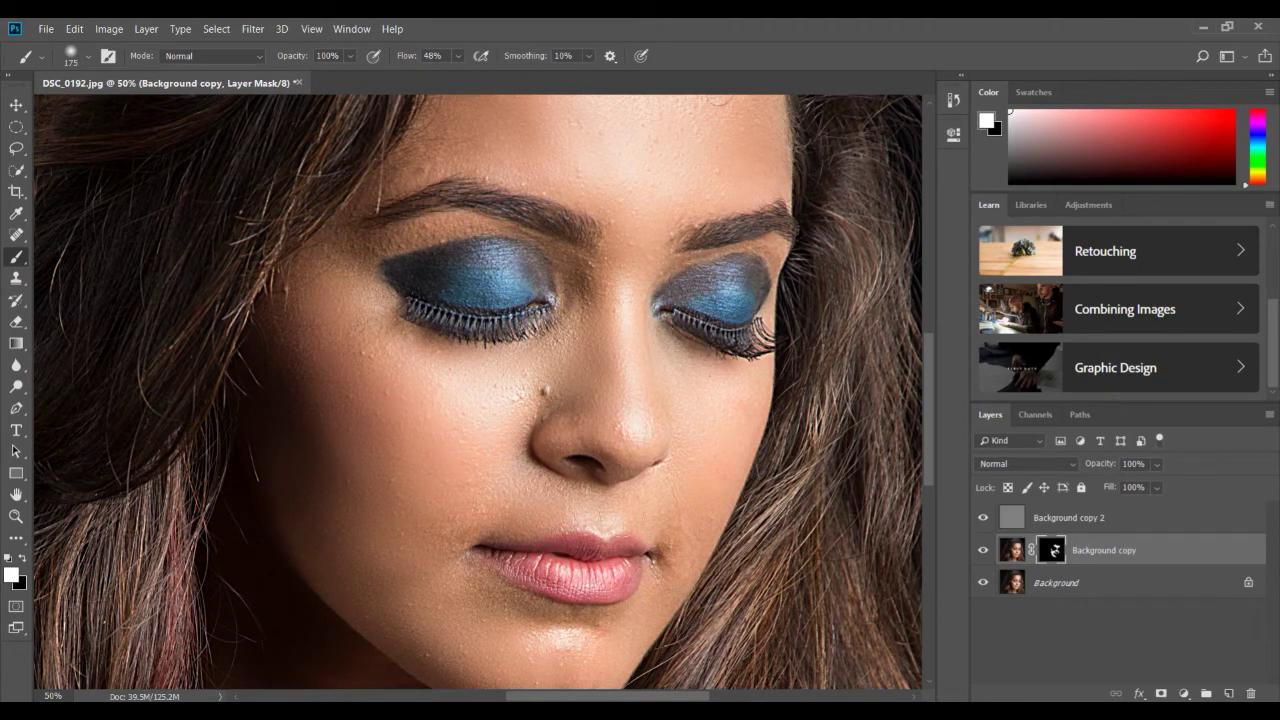
Paint white on the Background copy mask over the shaded lower cheek, the jawline and the neck.
{"action": "scroll", "coordinate": [637, 349], "scroll_direction": "up", "scroll_amount": 3}
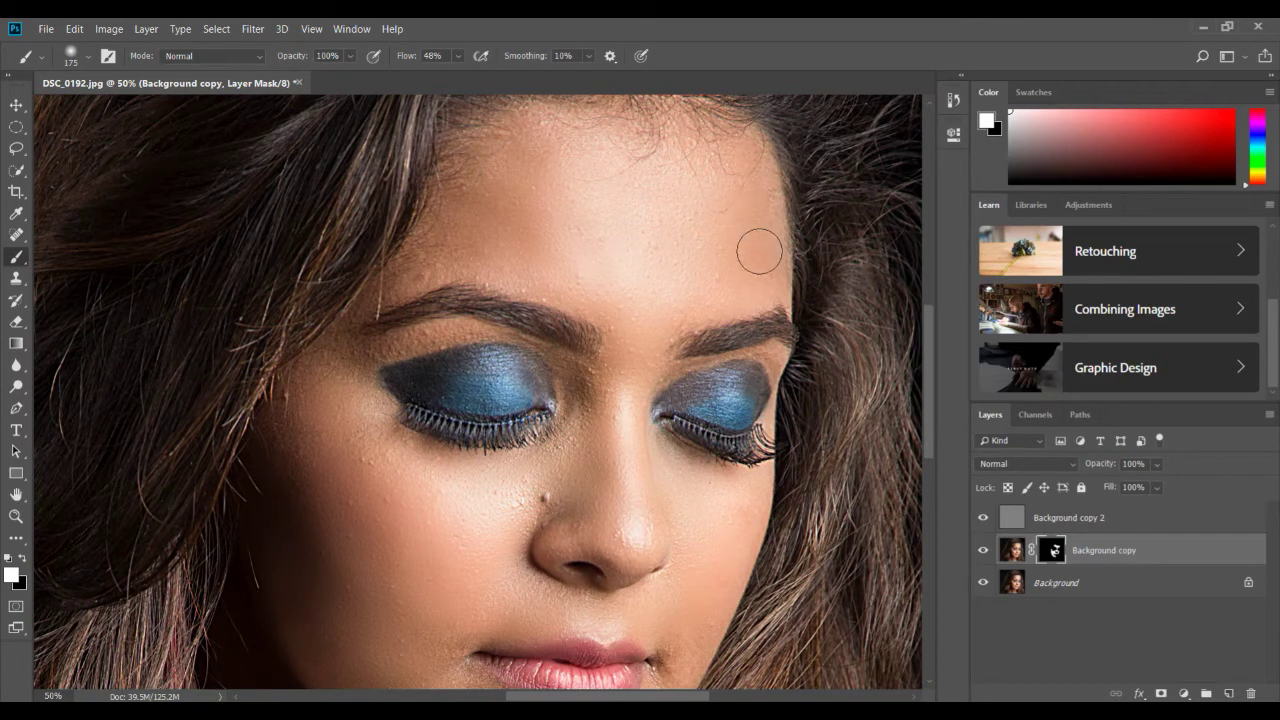
{"action": "scroll", "coordinate": [693, 290], "scroll_direction": "down", "scroll_amount": 5}
{"action": "mouse_move", "coordinate": [374, 486]}
{"action": "left_mouse_down"}
{"action": "mouse_move", "coordinate": [539, 560]}
{"action": "mouse_move", "coordinate": [454, 517]}
{"action": "mouse_move", "coordinate": [412, 509]}
{"action": "mouse_move", "coordinate": [409, 523]}
{"action": "mouse_move", "coordinate": [336, 483]}
{"action": "mouse_move", "coordinate": [480, 588]}
{"action": "left_mouse_up"}
{"action": "scroll", "coordinate": [490, 587], "scroll_direction": "down", "scroll_amount": 6}
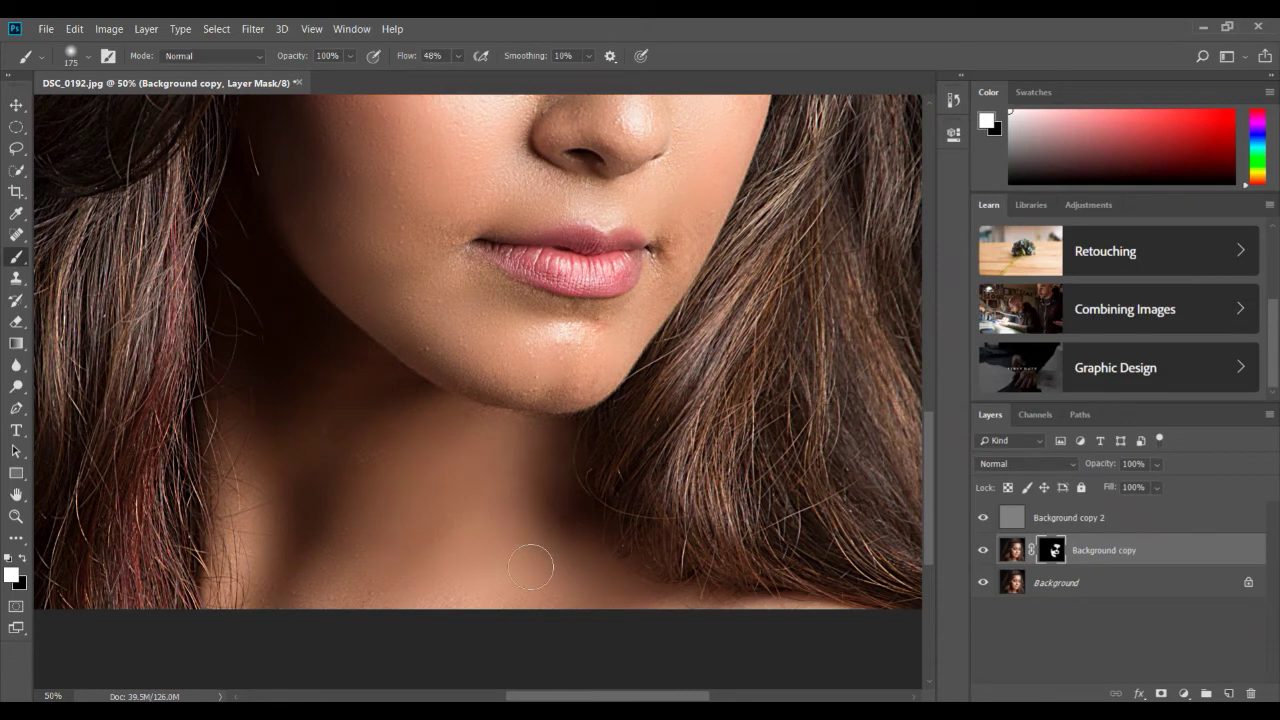
{"action": "scroll", "coordinate": [577, 605], "scroll_direction": "up", "scroll_amount": 6}
{"action": "scroll", "coordinate": [583, 565], "scroll_direction": "up", "scroll_amount": 3}
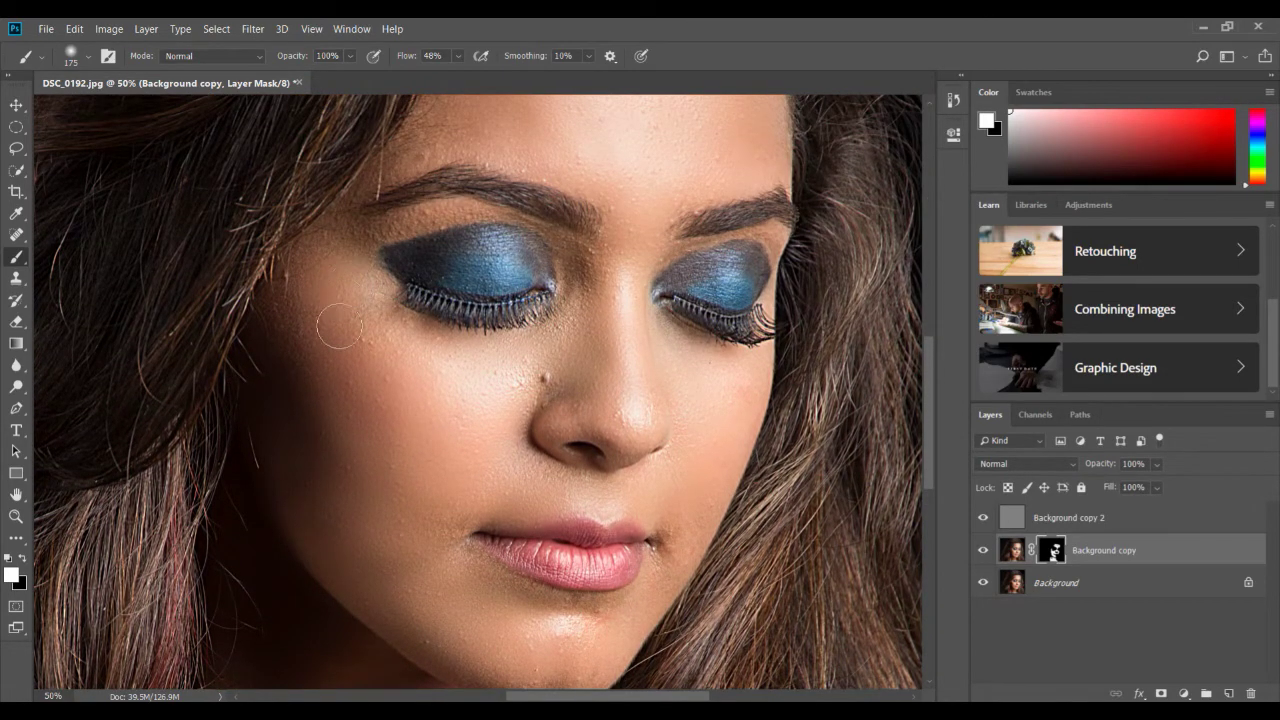
{"action": "scroll", "coordinate": [623, 391], "scroll_direction": "up", "scroll_amount": 3}
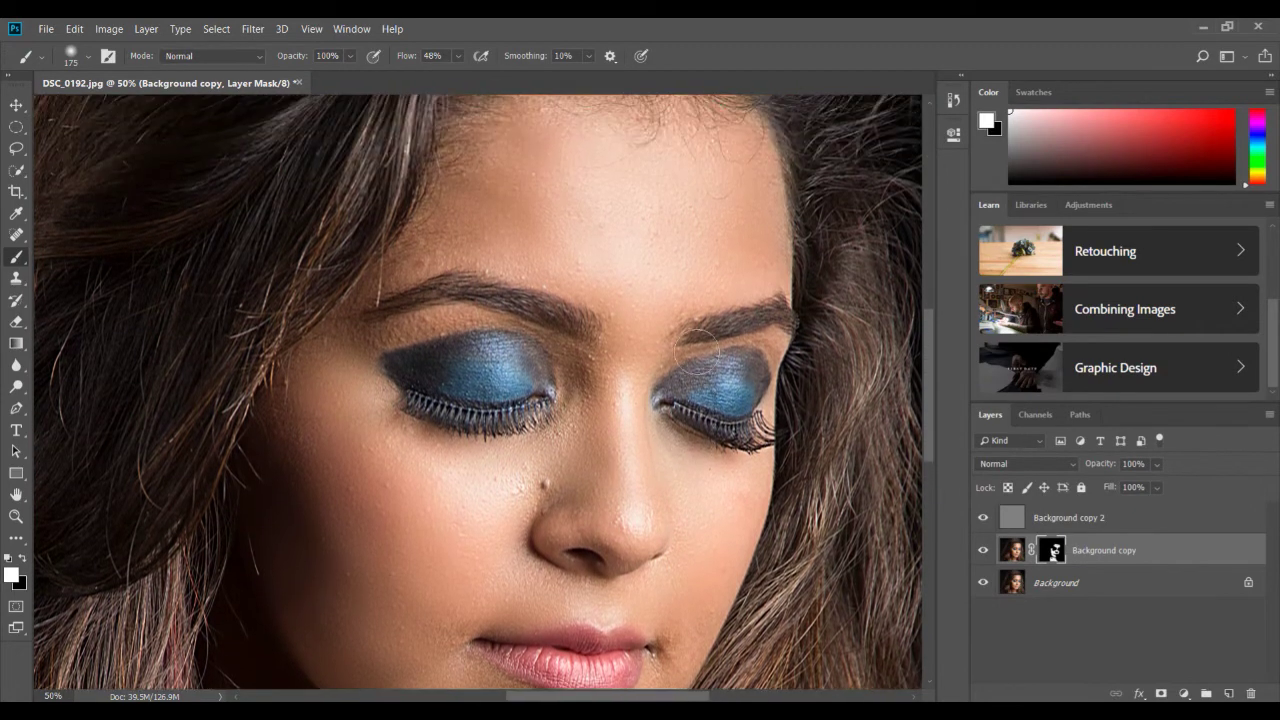
{"action": "scroll", "coordinate": [689, 219], "scroll_direction": "up", "scroll_amount": 1}
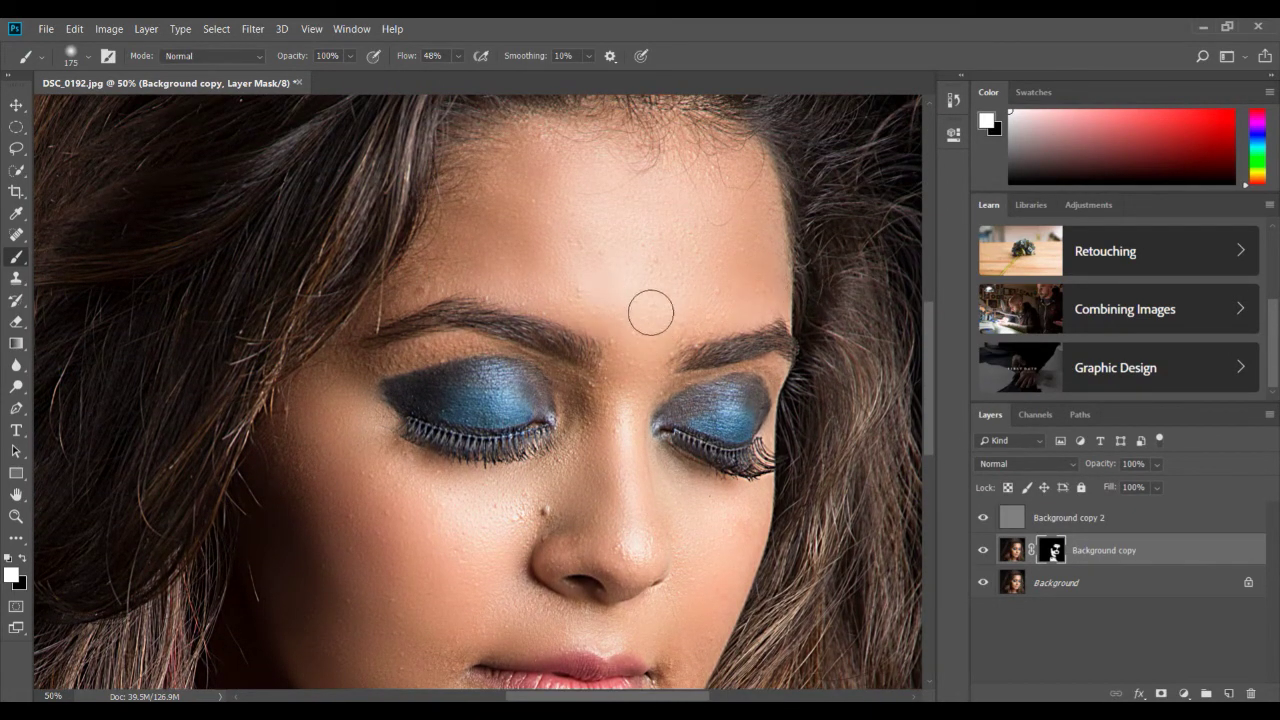
{"action": "scroll", "coordinate": [845, 340], "scroll_direction": "down", "scroll_amount": 3}
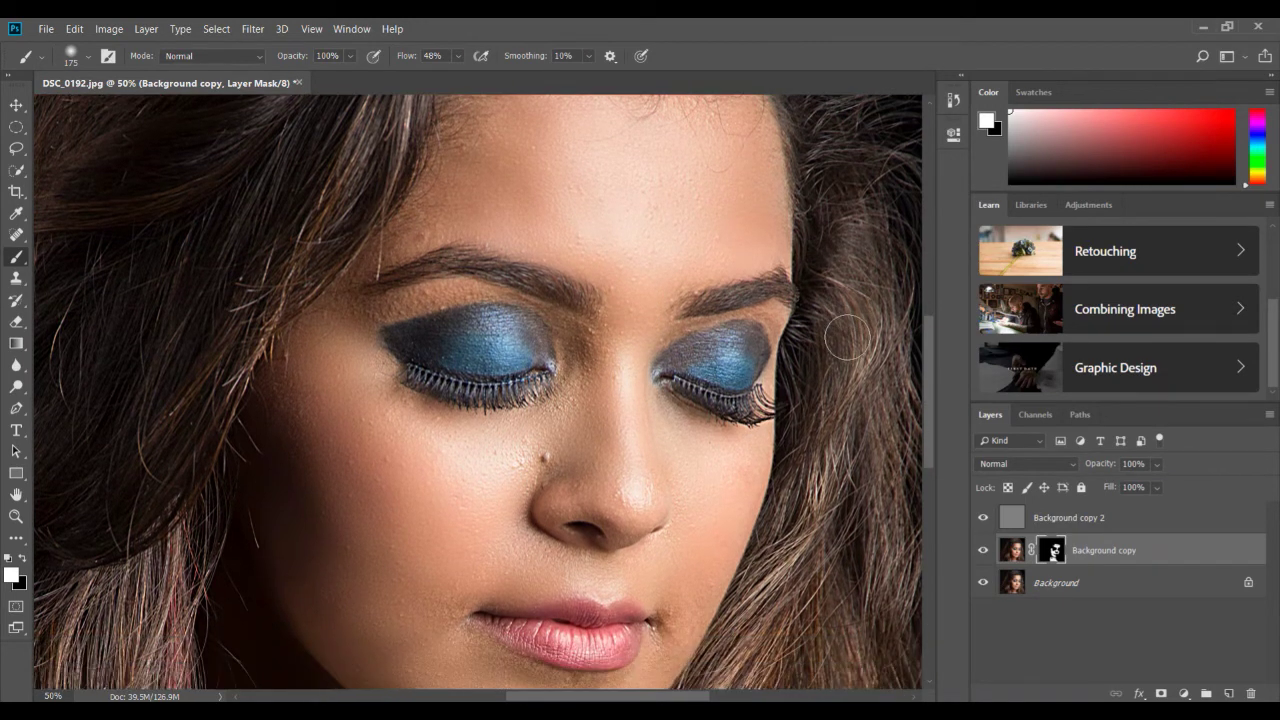
{"action": "scroll", "coordinate": [845, 340], "scroll_direction": "down", "scroll_amount": 2}
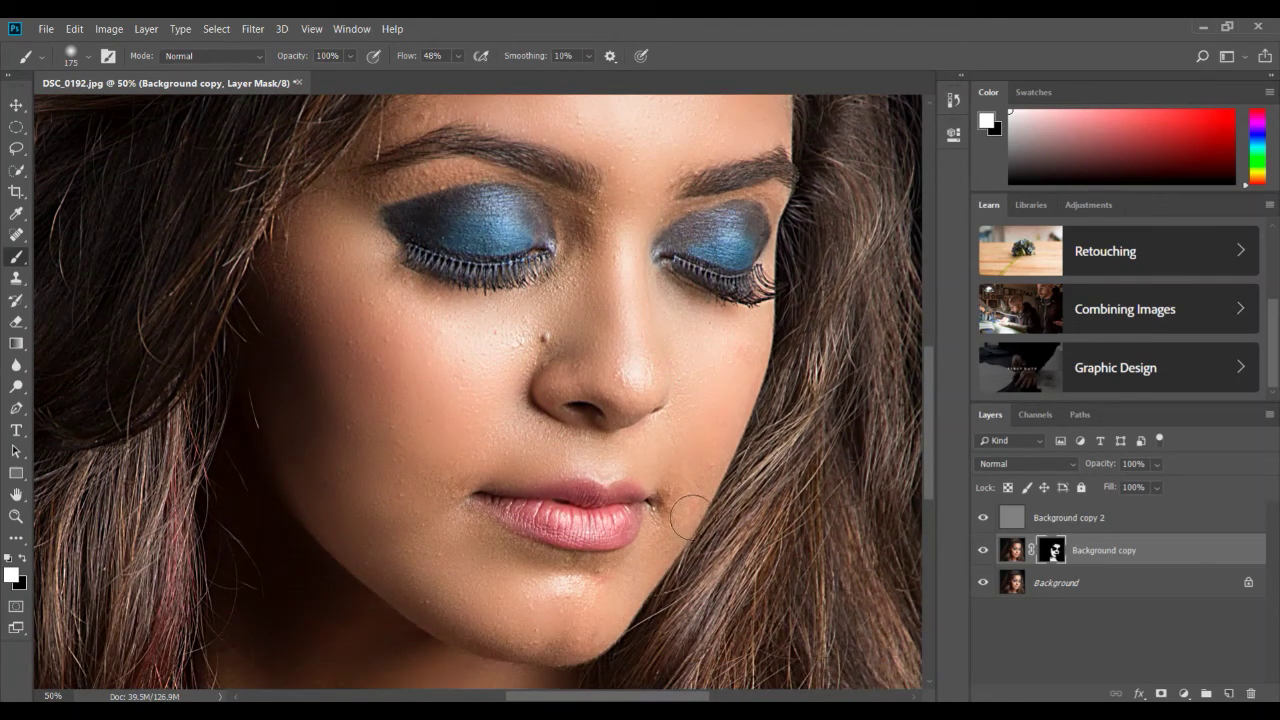
Reduce the brush to 100 and paint white on the Background copy mask over the under-eye cheek, brow area and nose.
{"action": "key", "text": "bracketleft"}
{"action": "key", "text": "bracketleft"}
{"action": "key", "text": "bracketleft"}
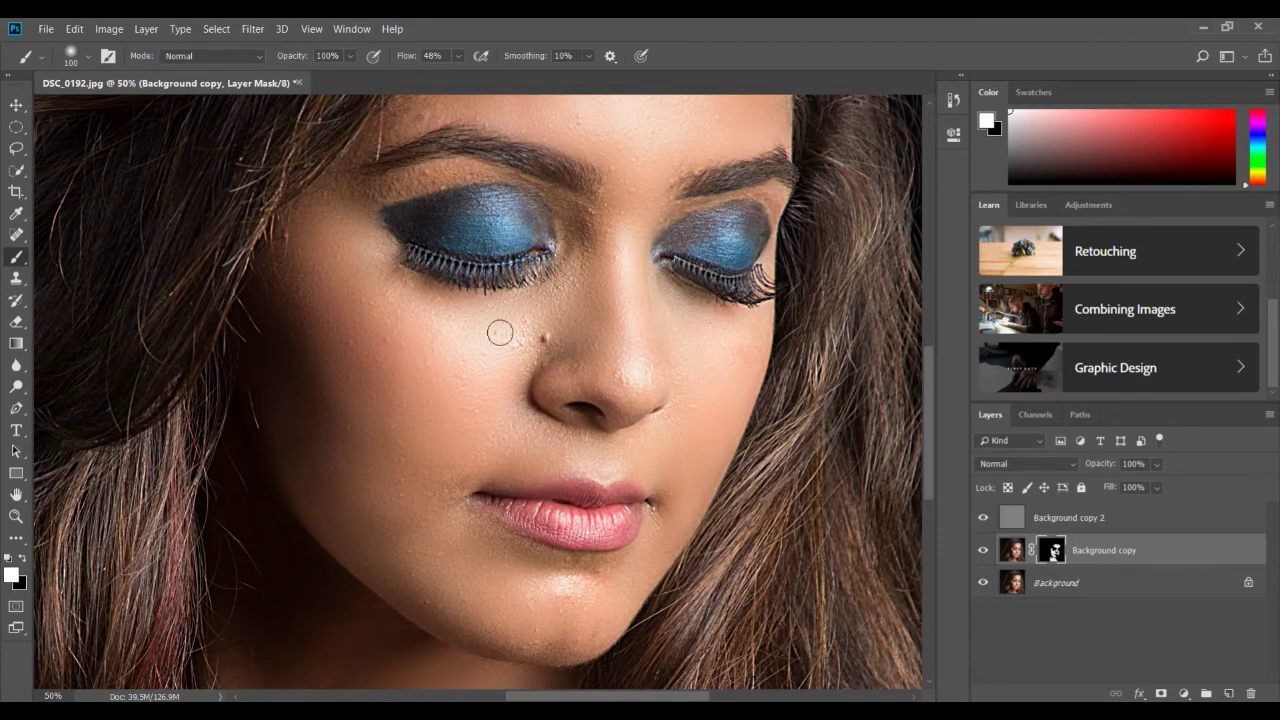
{"action": "scroll", "coordinate": [543, 330], "scroll_direction": "up", "scroll_amount": 3}
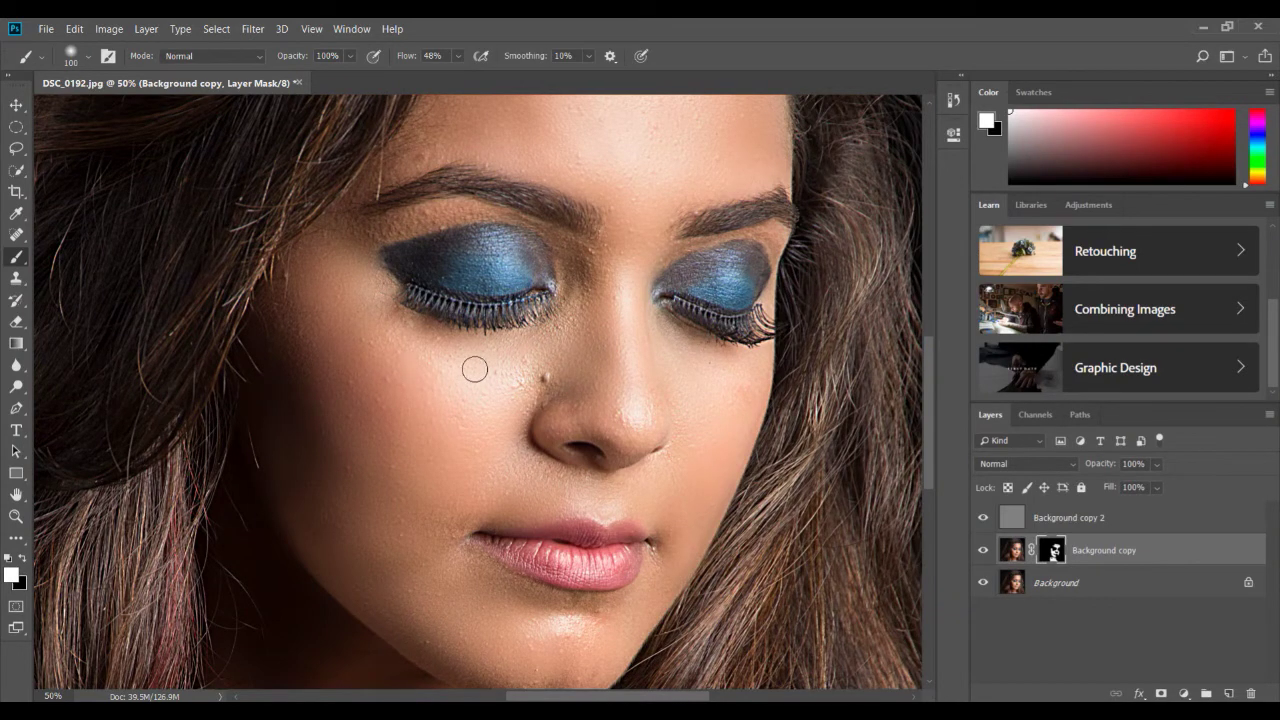
{"action": "scroll", "coordinate": [590, 344], "scroll_direction": "up", "scroll_amount": 3}
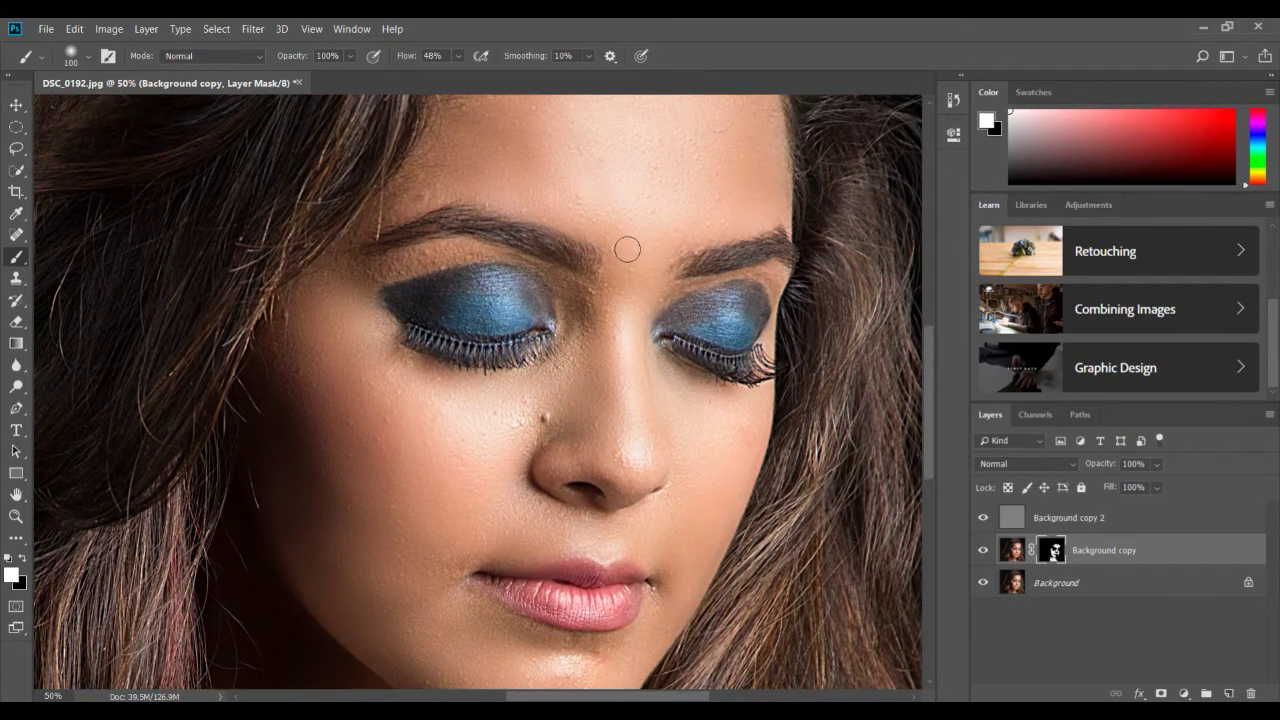
{"action": "scroll", "coordinate": [628, 216], "scroll_direction": "up", "scroll_amount": 3}
{"action": "scroll", "coordinate": [629, 224], "scroll_direction": "up", "scroll_amount": 3}
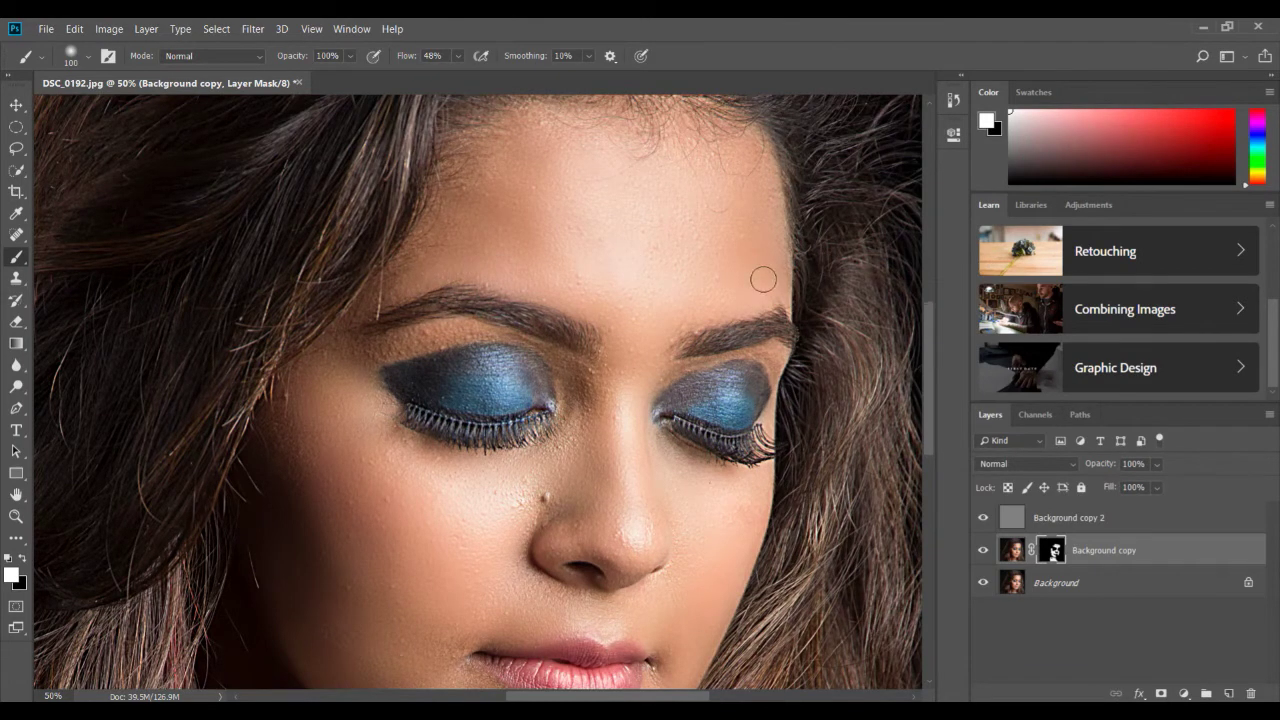
{"action": "scroll", "coordinate": [720, 272], "scroll_direction": "up", "scroll_amount": 3}
{"action": "scroll", "coordinate": [535, 270], "scroll_direction": "down", "scroll_amount": 4}
{"action": "scroll", "coordinate": [661, 230], "scroll_direction": "down", "scroll_amount": 3}
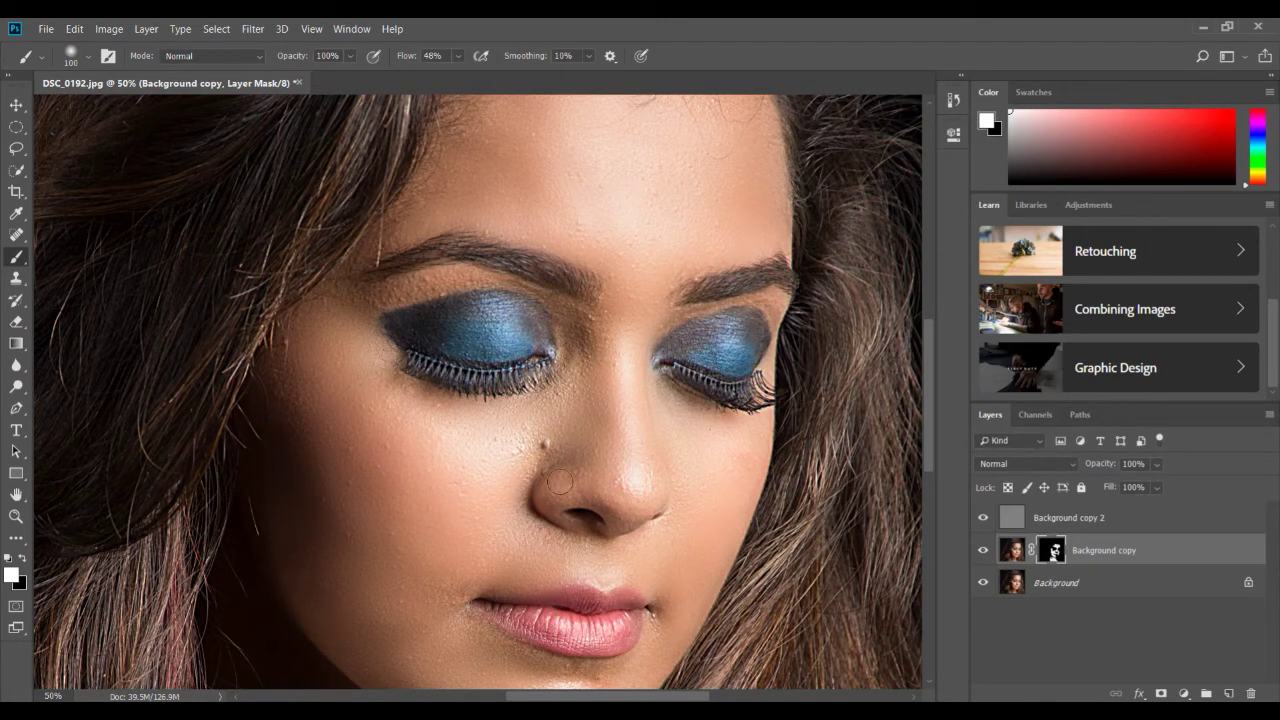
{"action": "scroll", "coordinate": [666, 480], "scroll_direction": "down", "scroll_amount": 7}
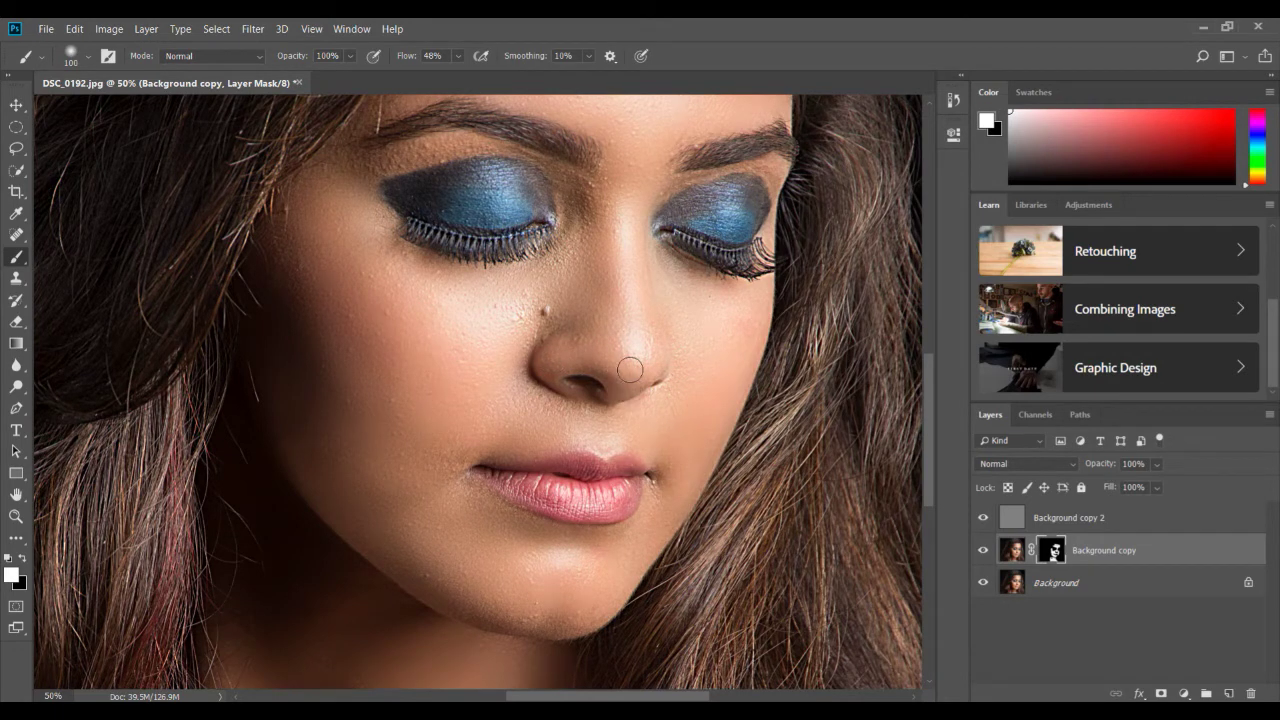
Put the Background copy and Background copy 2 layers together into one layer group.
{"action": "scroll", "coordinate": [803, 338], "scroll_direction": "up", "scroll_amount": 5}
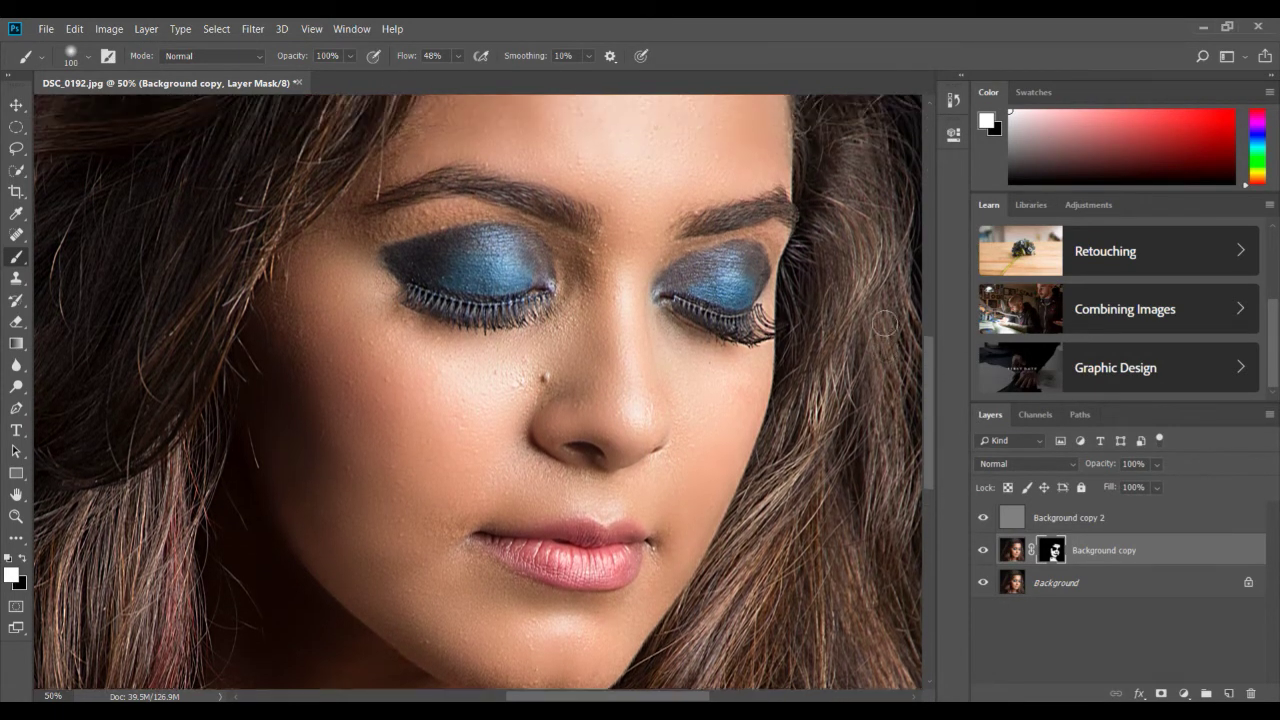
{"action": "scroll", "coordinate": [884, 322], "scroll_direction": "down", "scroll_amount": 2}
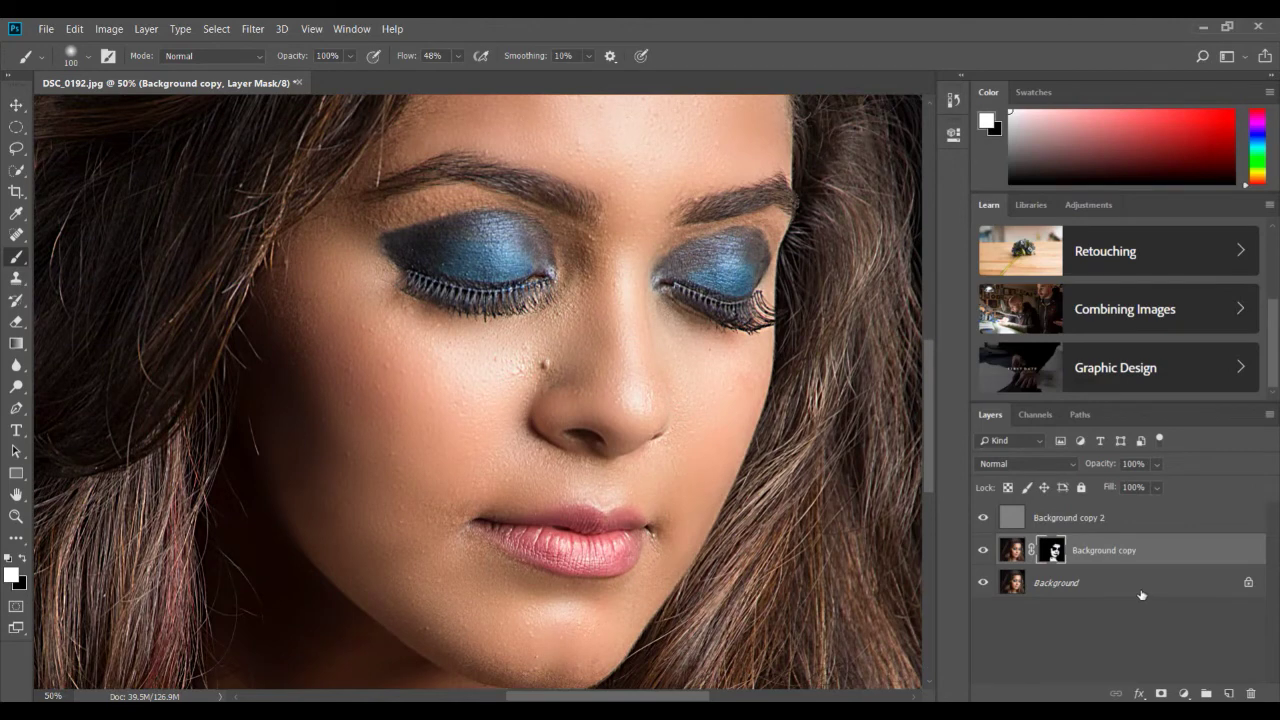
{"action": "left_click", "coordinate": [1129, 529]}
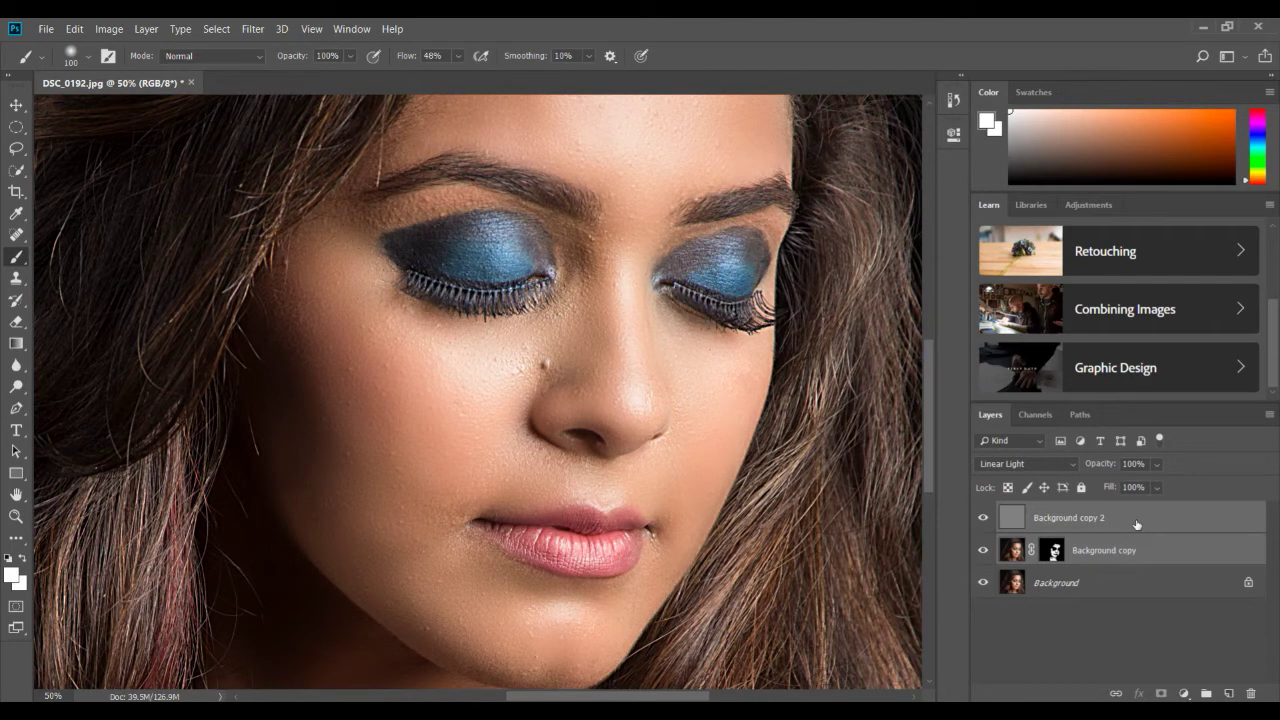
{"action": "left_click", "coordinate": [1206, 695]}
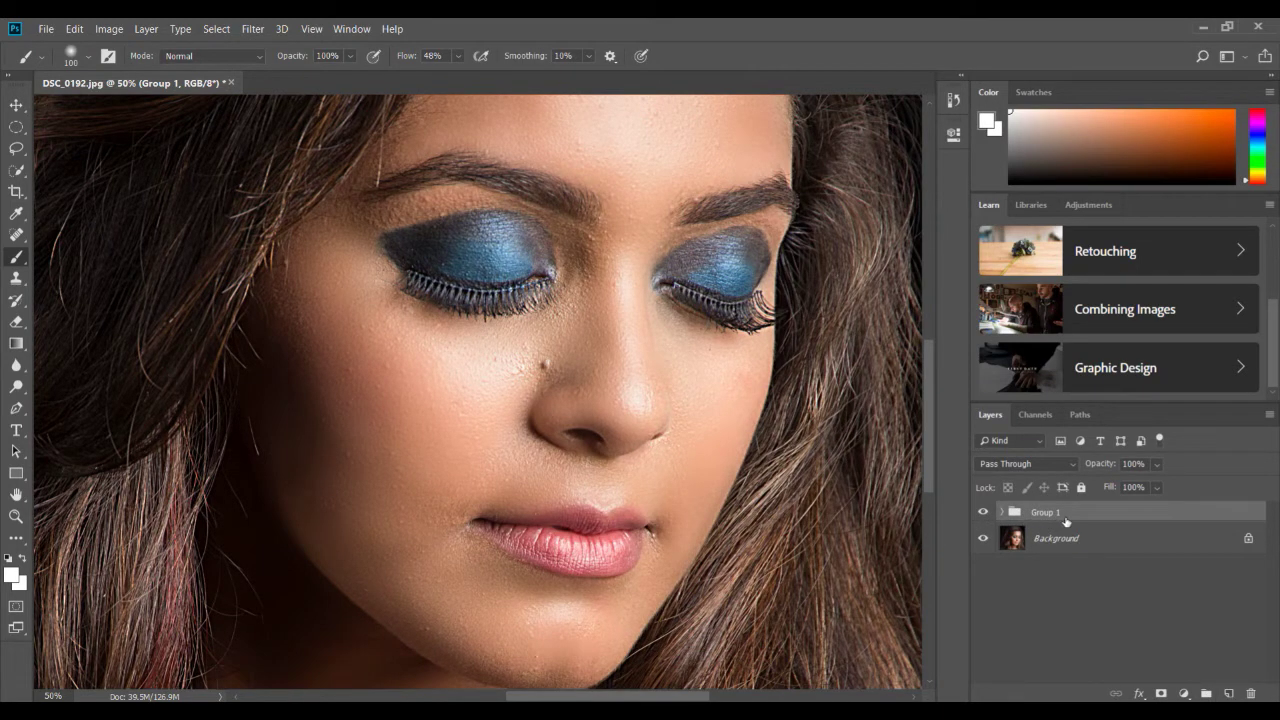
Compare the face with and without the layer group's retouching, leaving the group shown.
{"action": "left_click", "coordinate": [983, 513]}
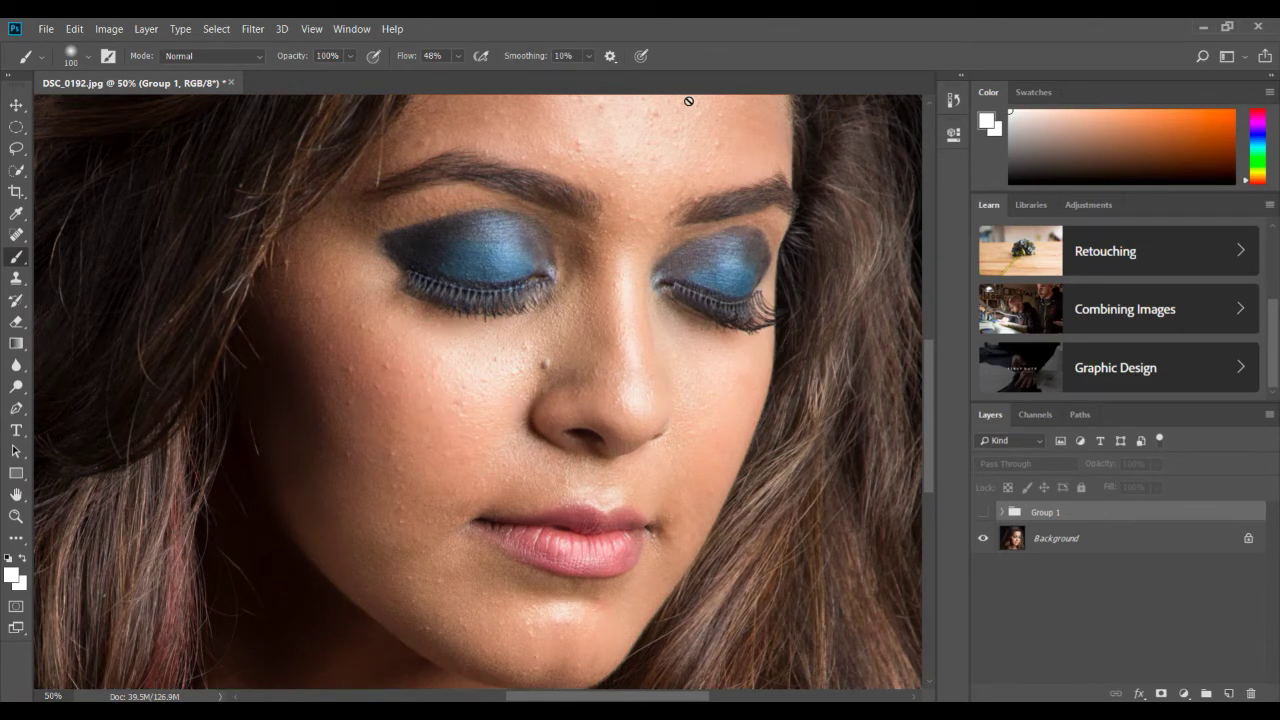
{"action": "left_click", "coordinate": [983, 513]}
{"action": "left_click", "coordinate": [983, 513]}
{"action": "left_click", "coordinate": [983, 513]}
{"action": "left_click", "coordinate": [983, 513]}
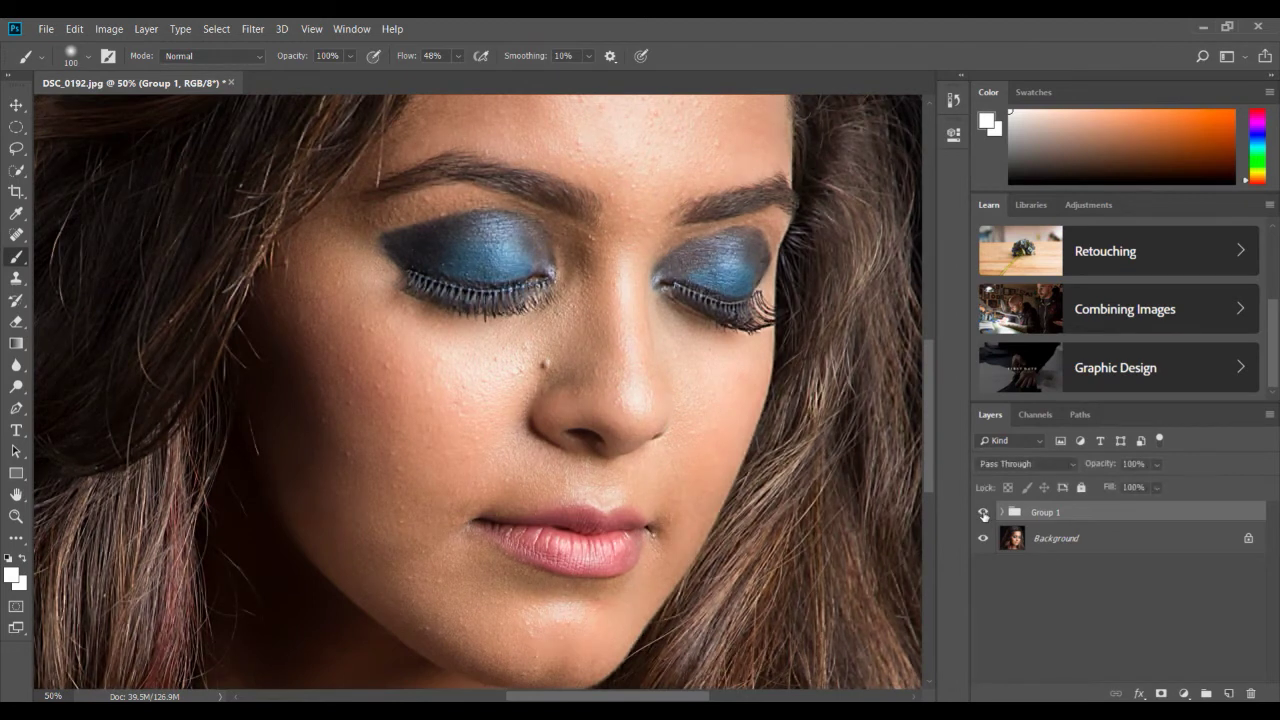
{"action": "left_click", "coordinate": [983, 513]}
{"action": "left_click", "coordinate": [983, 513]}
{"action": "left_click", "coordinate": [983, 513]}
{"action": "left_click", "coordinate": [984, 515]}
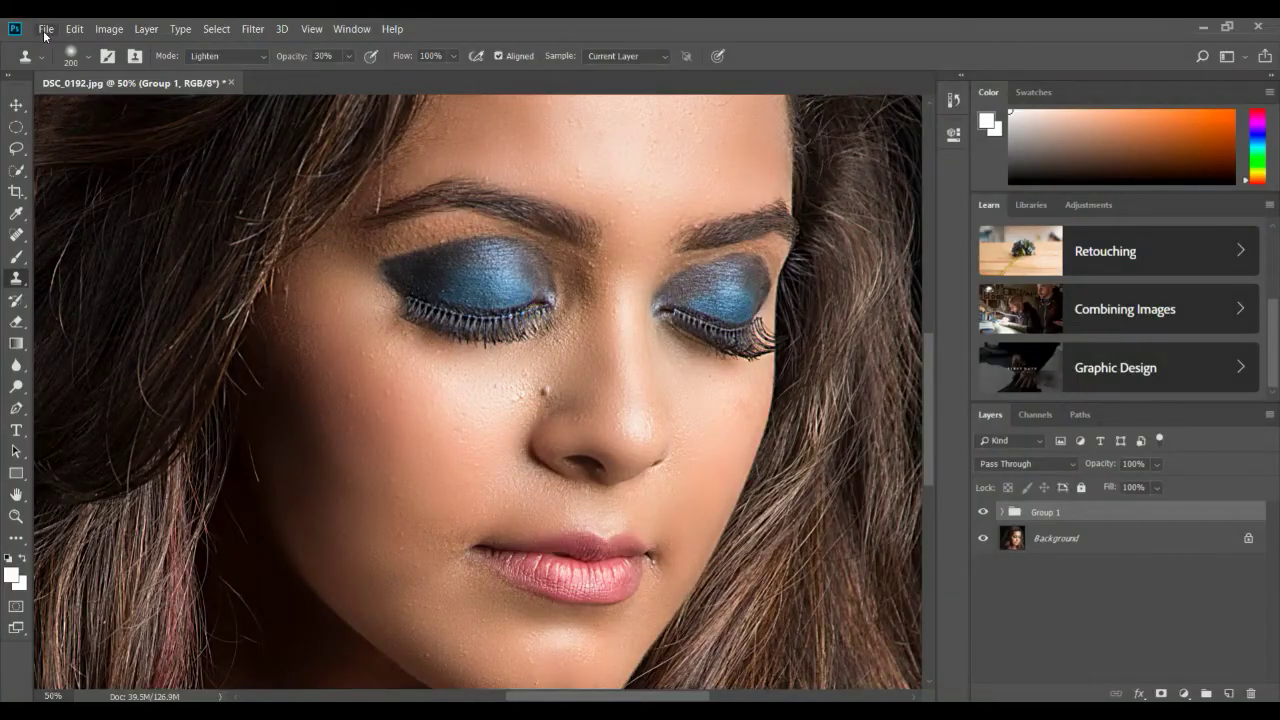
Open the portrait DSC_0953.jpg as a second document for retouching.
{"action": "left_click", "coordinate": [46, 28]}
{"action": "left_click", "coordinate": [58, 61]}
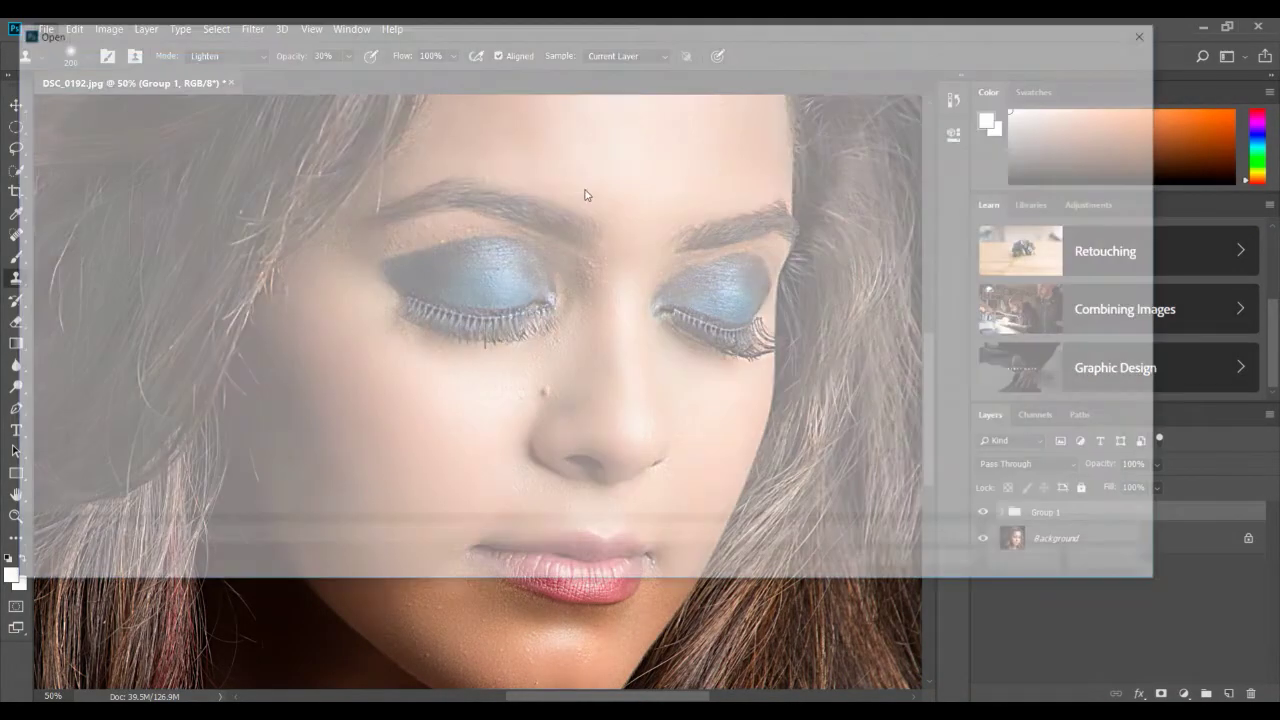
{"action": "double_click", "coordinate": [292, 172]}
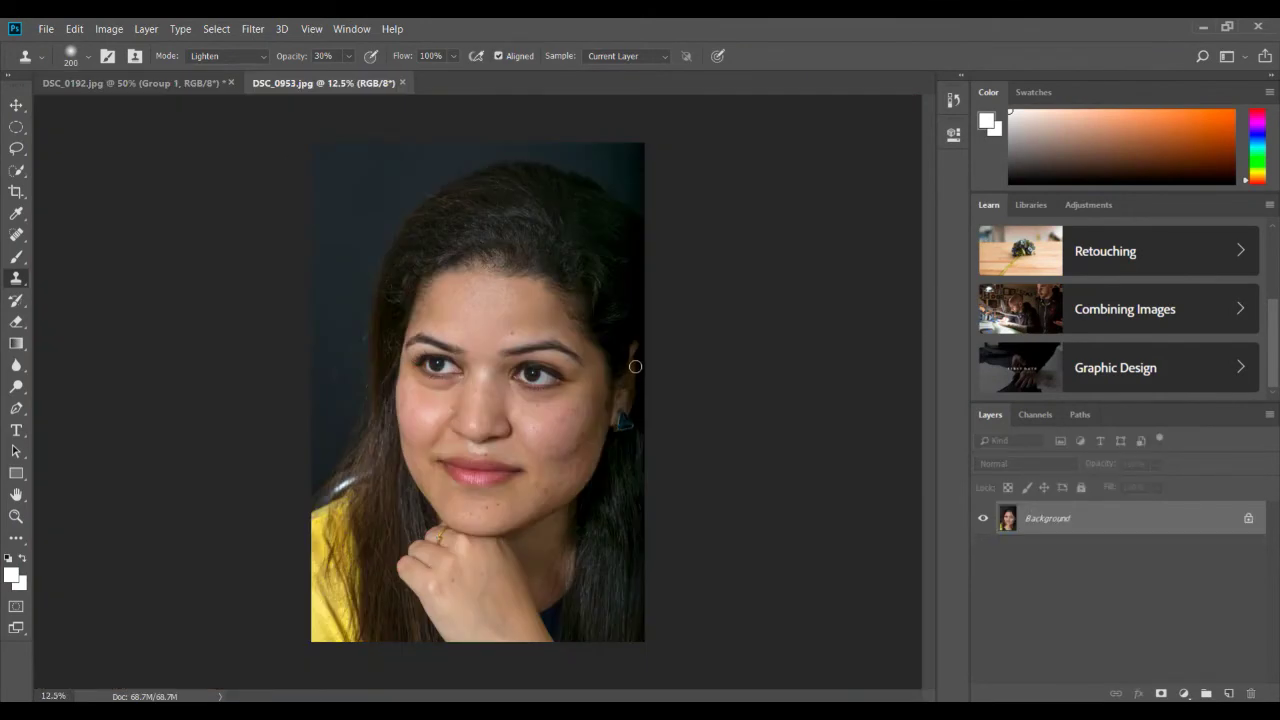
{"action": "key", "text": "ctrl+plus"}
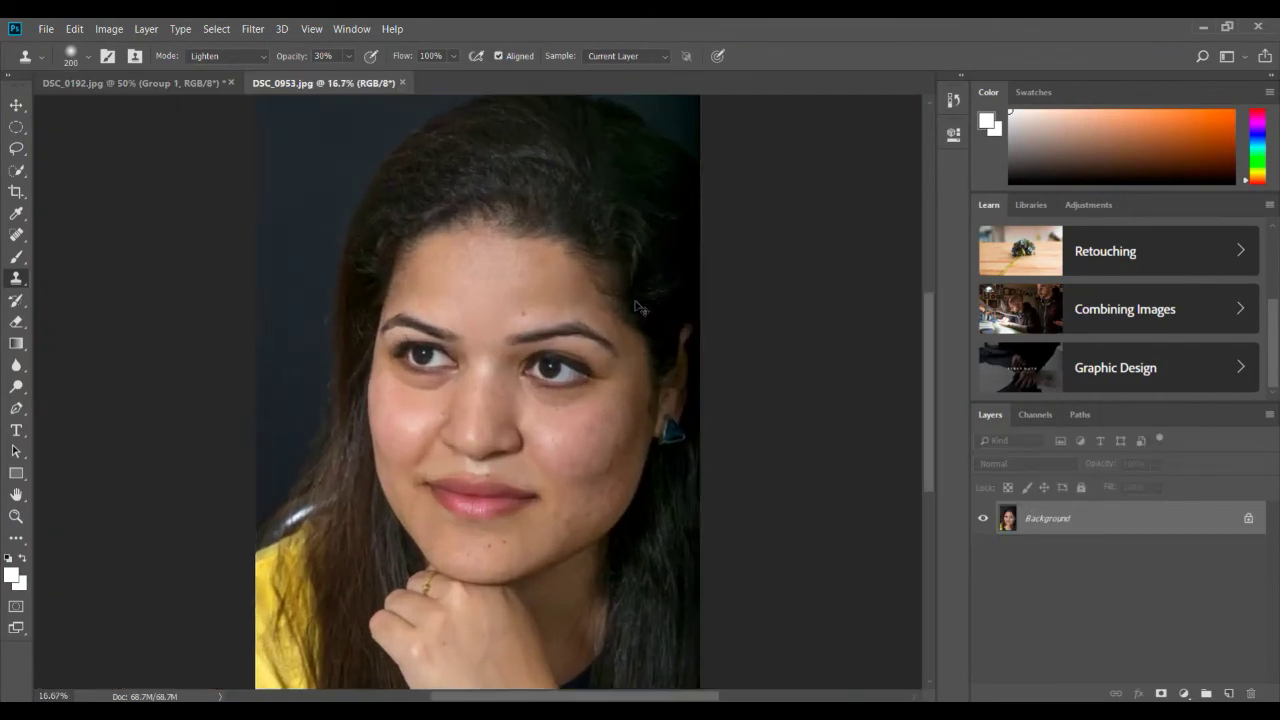
{"action": "mouse_move", "coordinate": [925, 386]}
{"action": "left_mouse_down"}
{"action": "mouse_move", "coordinate": [925, 372]}
{"action": "mouse_move", "coordinate": [924, 397]}
{"action": "left_mouse_up"}
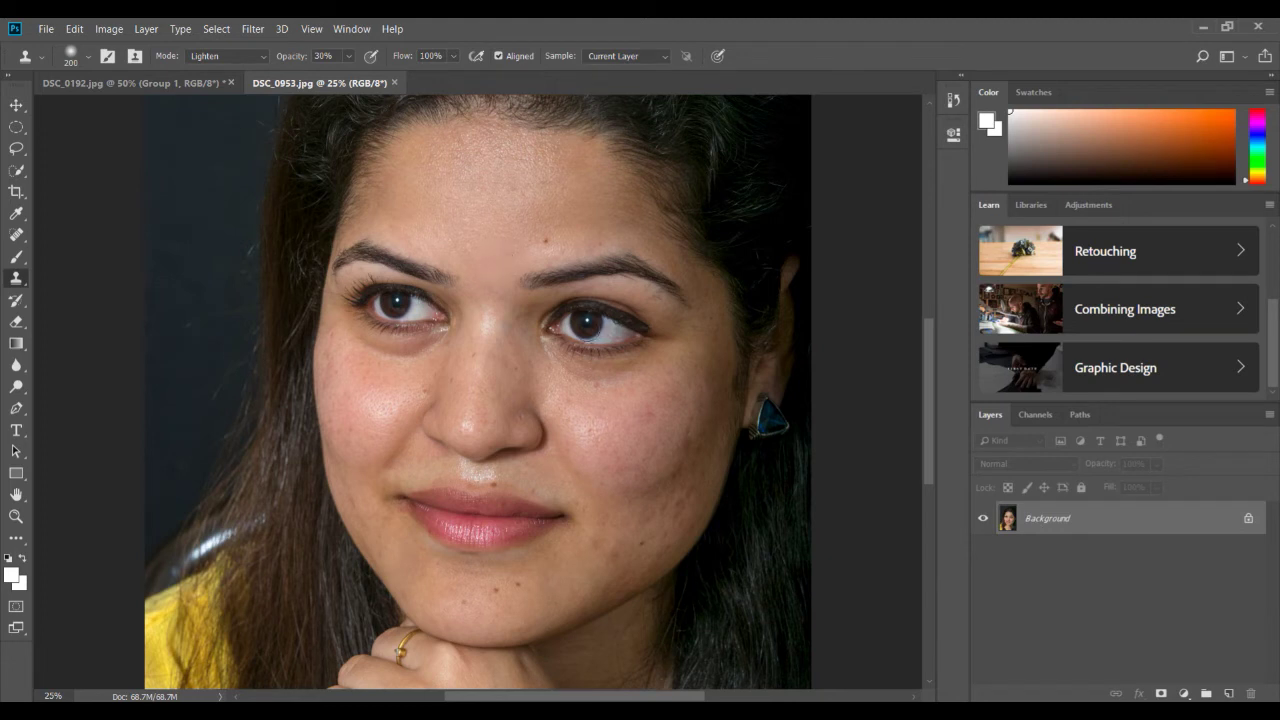
Duplicate the Background layer of DSC_0953.jpg under the name Background copy.
{"action": "right_click", "coordinate": [1047, 520]}
{"action": "left_click", "coordinate": [1100, 342]}
{"action": "left_click", "coordinate": [778, 204]}
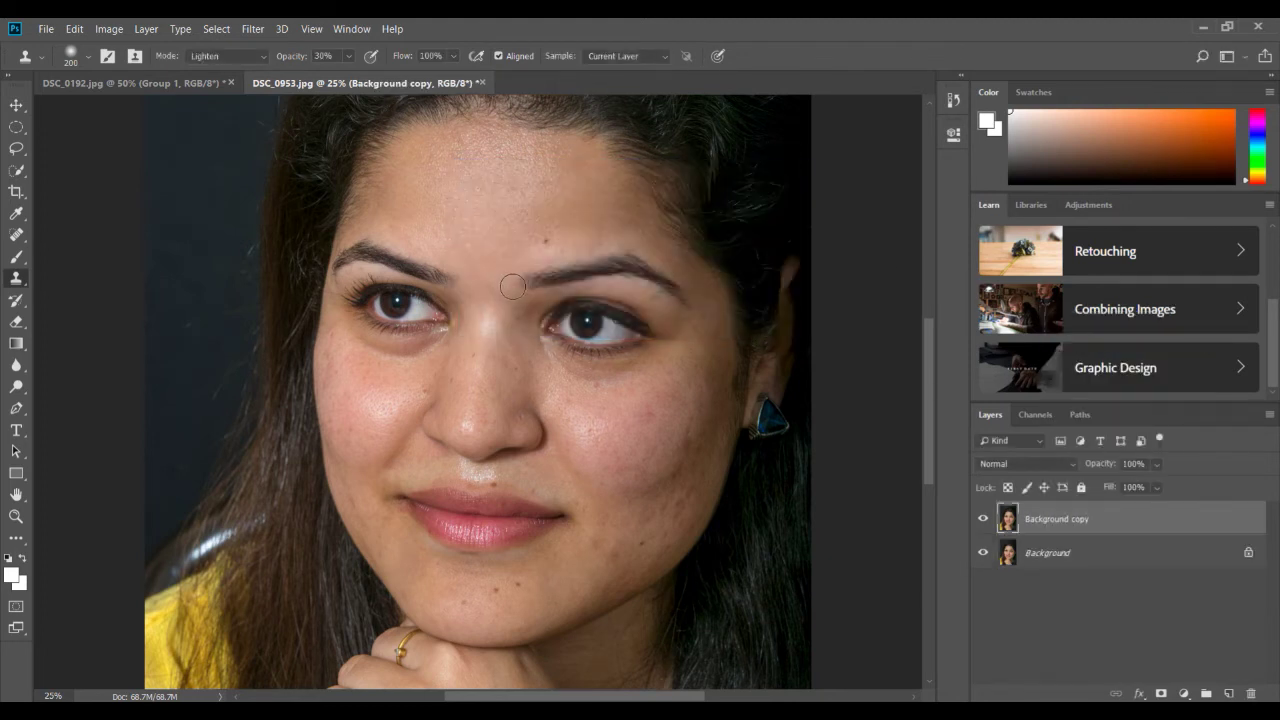
Remove the spots on the forehead, nose and upper cheek with the Spot Healing Brush.
{"action": "left_click", "coordinate": [16, 235]}
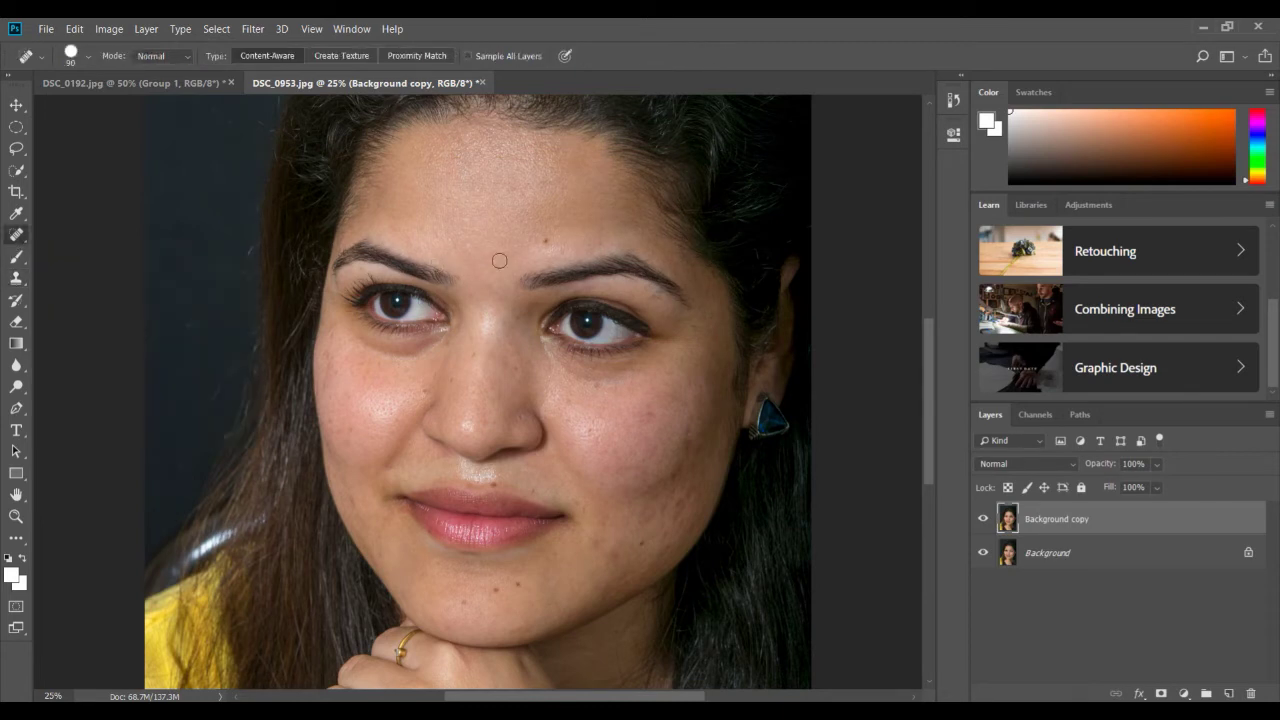
{"action": "left_click", "coordinate": [543, 242]}
{"action": "left_click", "coordinate": [602, 244]}
{"action": "left_click", "coordinate": [476, 352]}
{"action": "left_click", "coordinate": [452, 384]}
{"action": "left_click", "coordinate": [571, 401]}
Heal the spots on the chin, jaw, upper lip and the cheek beside the nose.
{"action": "left_click", "coordinate": [493, 591]}
{"action": "left_click", "coordinate": [516, 585]}
{"action": "left_click", "coordinate": [470, 599]}
{"action": "left_click", "coordinate": [531, 590]}
{"action": "left_click", "coordinate": [637, 547]}
{"action": "left_click", "coordinate": [493, 485]}
{"action": "left_click", "coordinate": [426, 391]}
Heal the remaining blemishes on the lower cheek near the corner of the mouth.
{"action": "scroll", "coordinate": [630, 410], "scroll_direction": "up", "scroll_amount": 1}
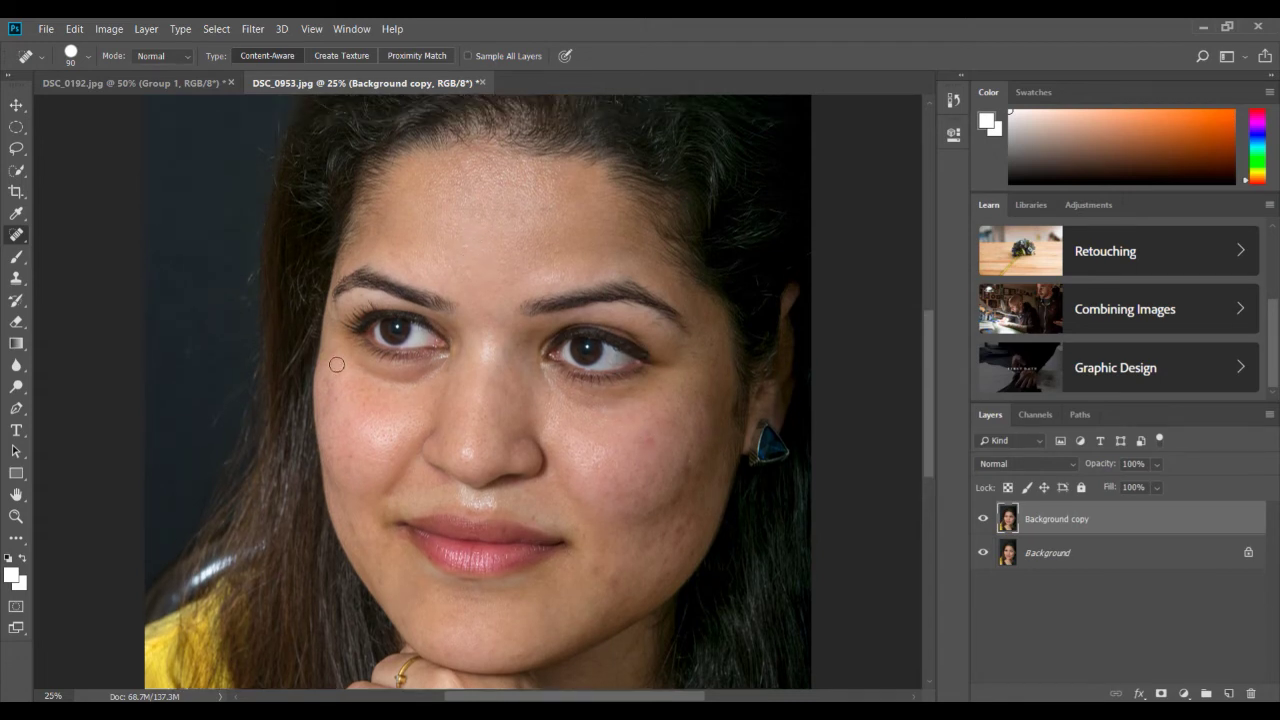
{"action": "scroll", "coordinate": [381, 494], "scroll_direction": "down", "scroll_amount": 1}
{"action": "left_click", "coordinate": [601, 541]}
{"action": "left_click", "coordinate": [611, 553]}
{"action": "left_click", "coordinate": [609, 515]}
Compare the face with and without the healed Background copy layer, leaving it shown.
{"action": "scroll", "coordinate": [624, 536], "scroll_direction": "up", "scroll_amount": 1}
{"action": "scroll", "coordinate": [513, 407], "scroll_direction": "up", "scroll_amount": 1}
{"action": "left_click", "coordinate": [985, 518]}
{"action": "left_click", "coordinate": [985, 518]}
{"action": "left_click", "coordinate": [985, 518]}
{"action": "left_click", "coordinate": [985, 518]}
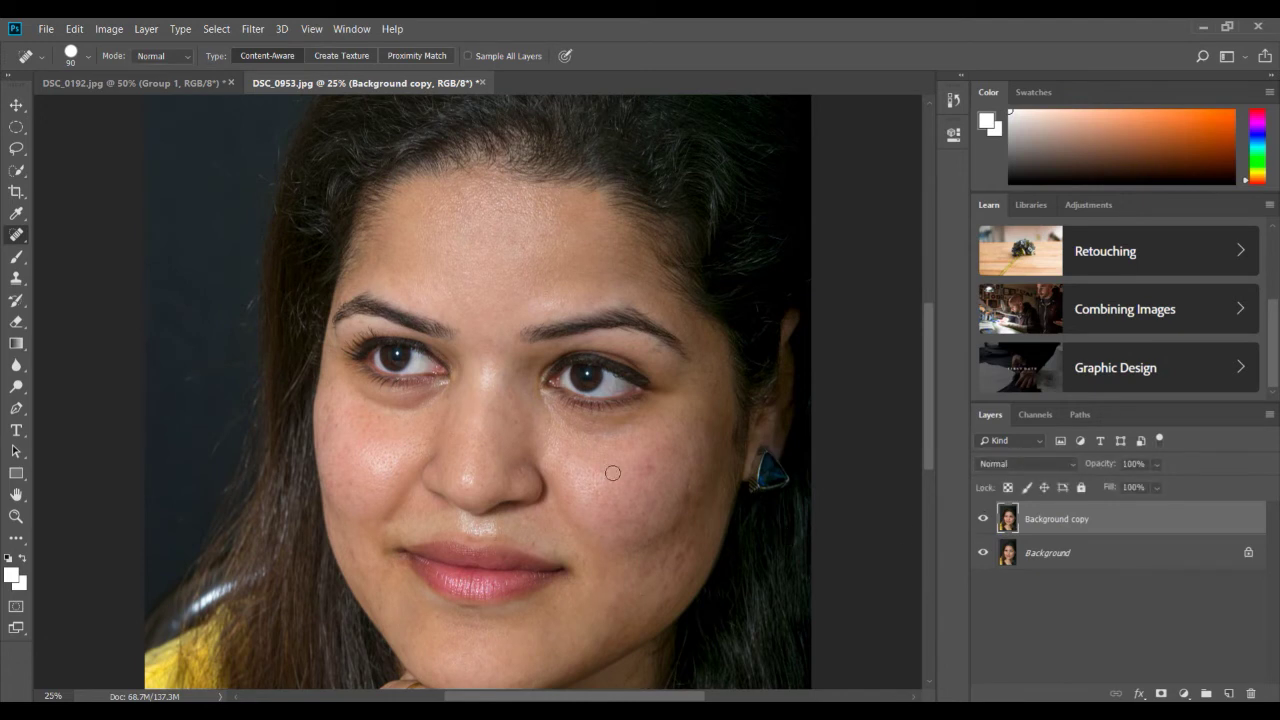
{"action": "left_click", "coordinate": [985, 518]}
{"action": "left_click", "coordinate": [986, 520]}
{"action": "scroll", "coordinate": [404, 291], "scroll_direction": "down", "scroll_amount": 1}
{"action": "scroll", "coordinate": [404, 291], "scroll_direction": "up", "scroll_amount": 1}
{"action": "scroll", "coordinate": [404, 291], "scroll_direction": "down", "scroll_amount": 1}
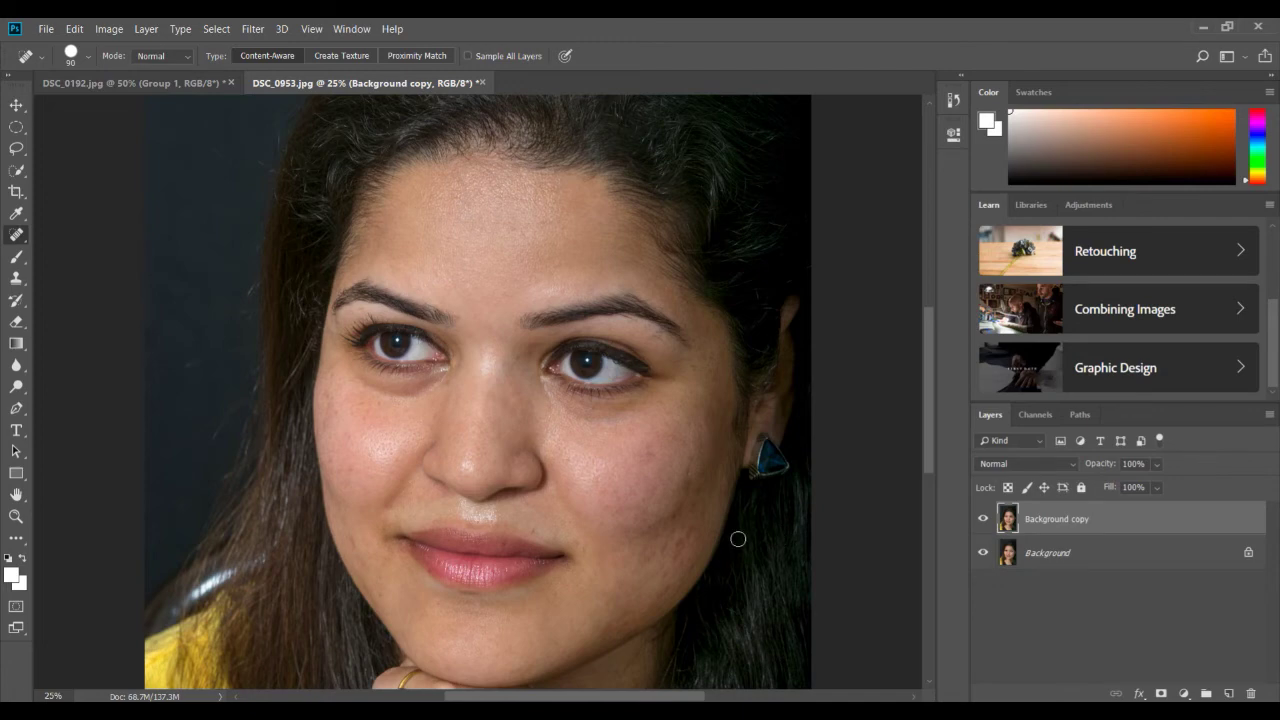
Duplicate the healed Background copy layer, and duplicate the resulting layer once more.
{"action": "right_click", "coordinate": [1097, 520]}
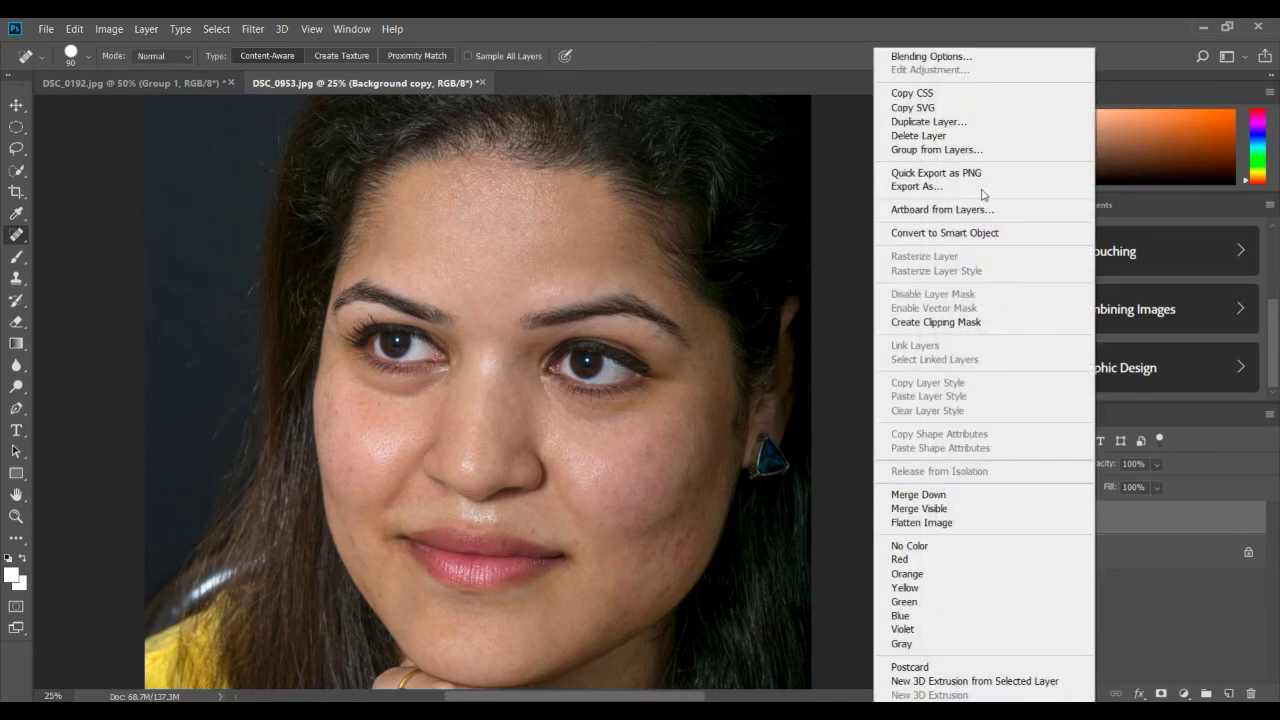
{"action": "left_click", "coordinate": [951, 126]}
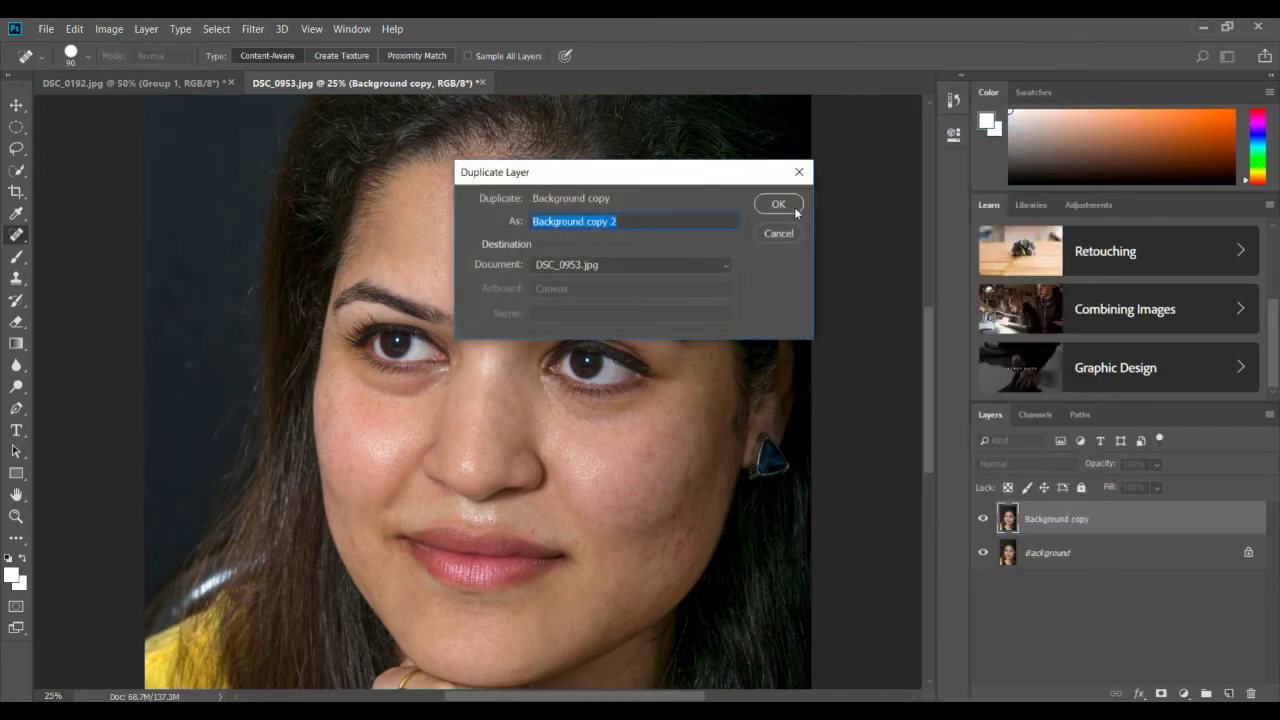
{"action": "left_click", "coordinate": [799, 213]}
{"action": "right_click", "coordinate": [1080, 515]}
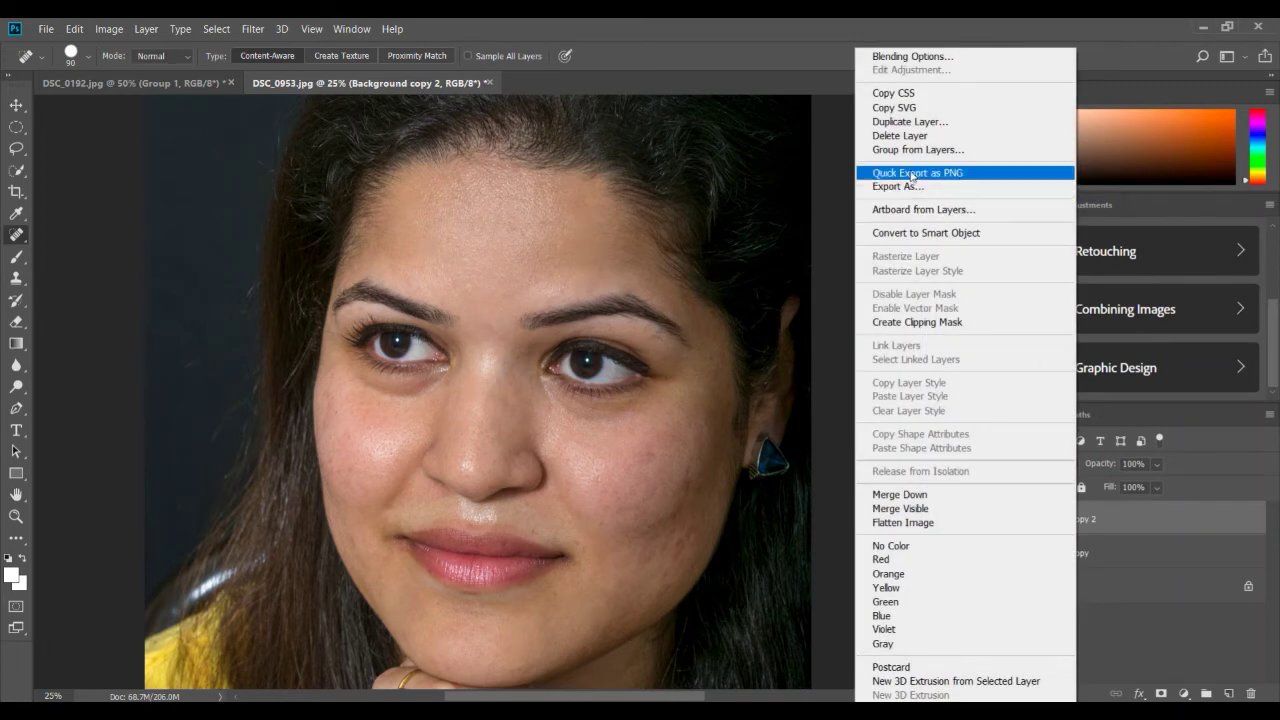
{"action": "left_click", "coordinate": [910, 121]}
{"action": "left_click", "coordinate": [779, 205]}
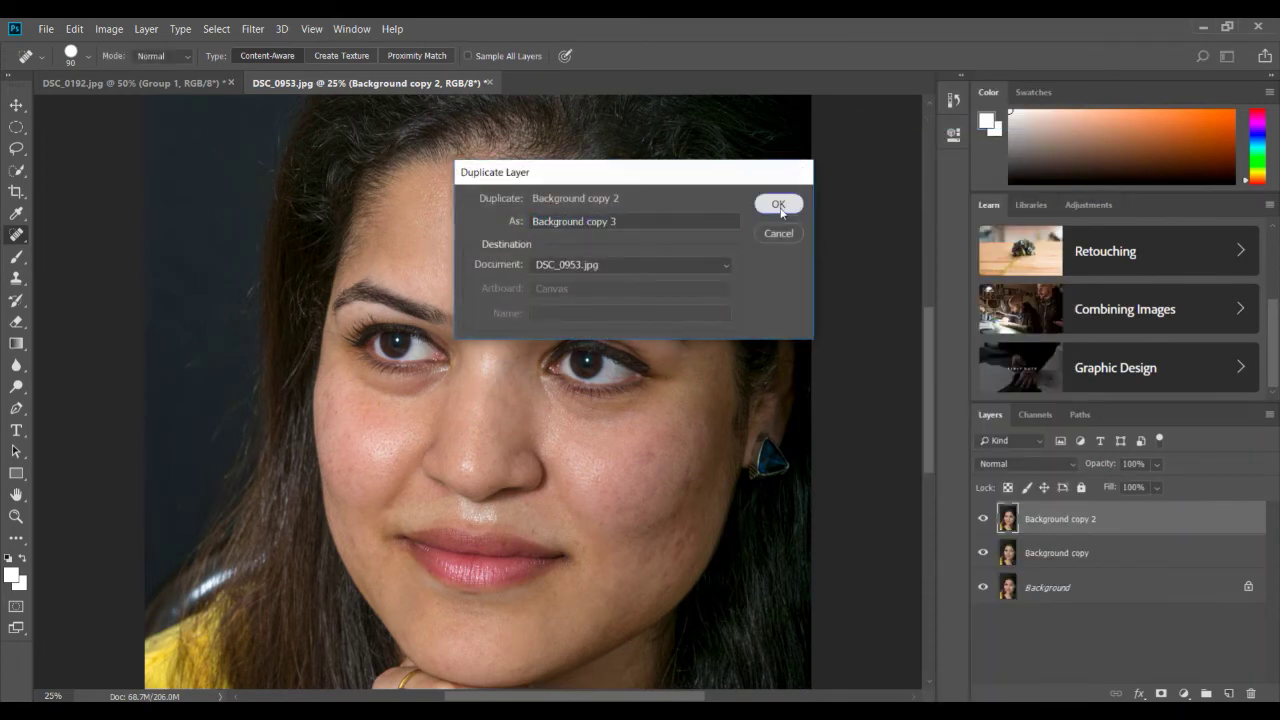
Hide Background copy 3 and apply a Gaussian Blur with a 9-pixel radius to Background copy 2, judging the effect on the cheek skin.
{"action": "left_click", "coordinate": [1054, 555]}
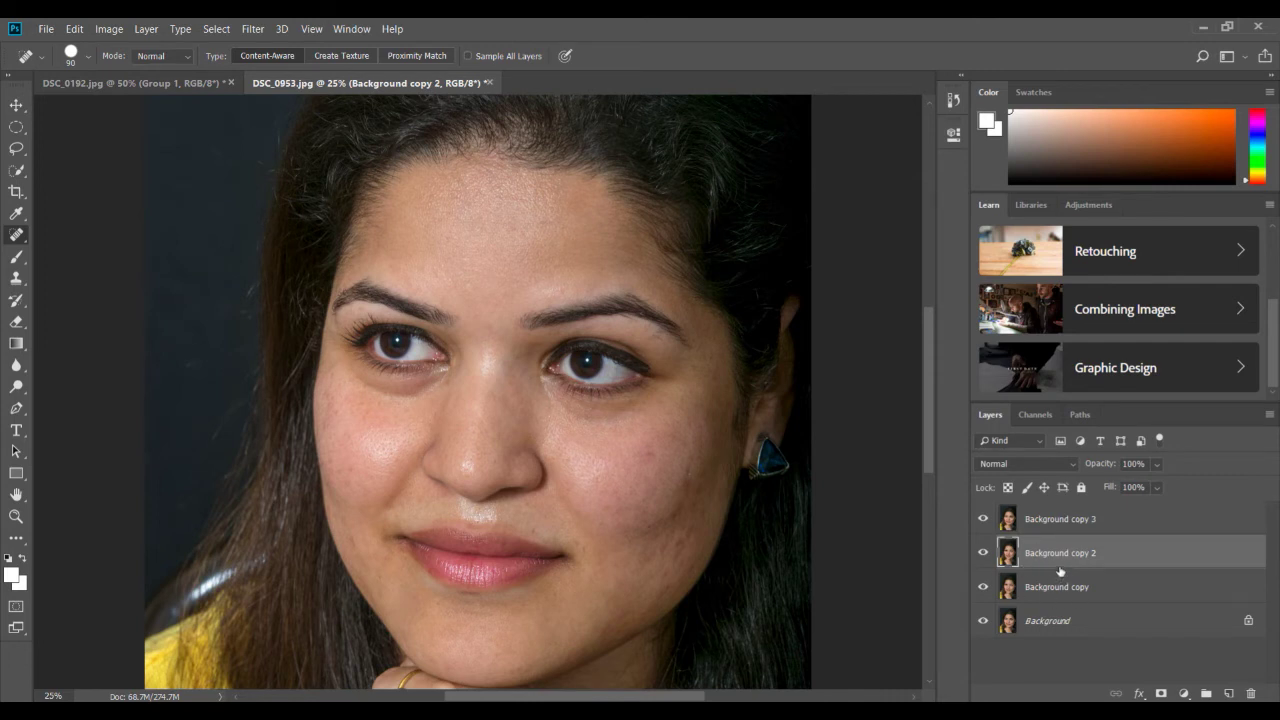
{"action": "left_click", "coordinate": [983, 519]}
{"action": "left_click", "coordinate": [256, 30]}
{"action": "mouse_move", "coordinate": [300, 206]}
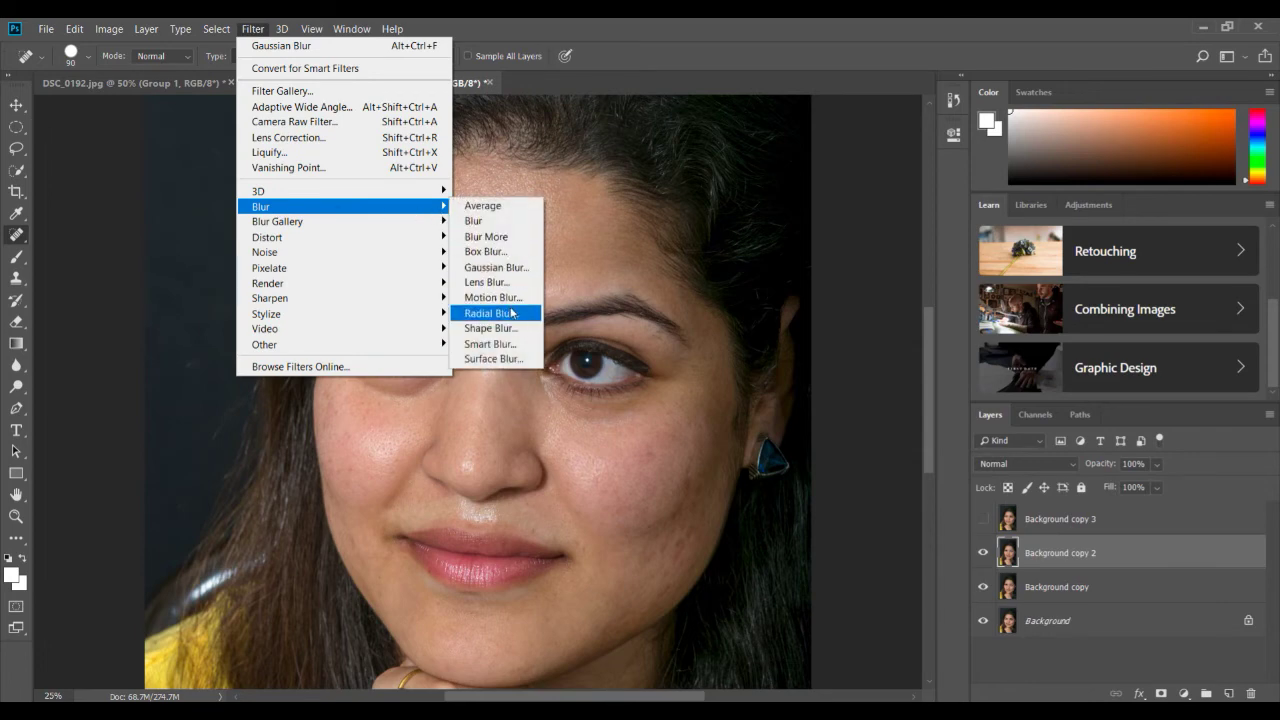
{"action": "left_click", "coordinate": [505, 267]}
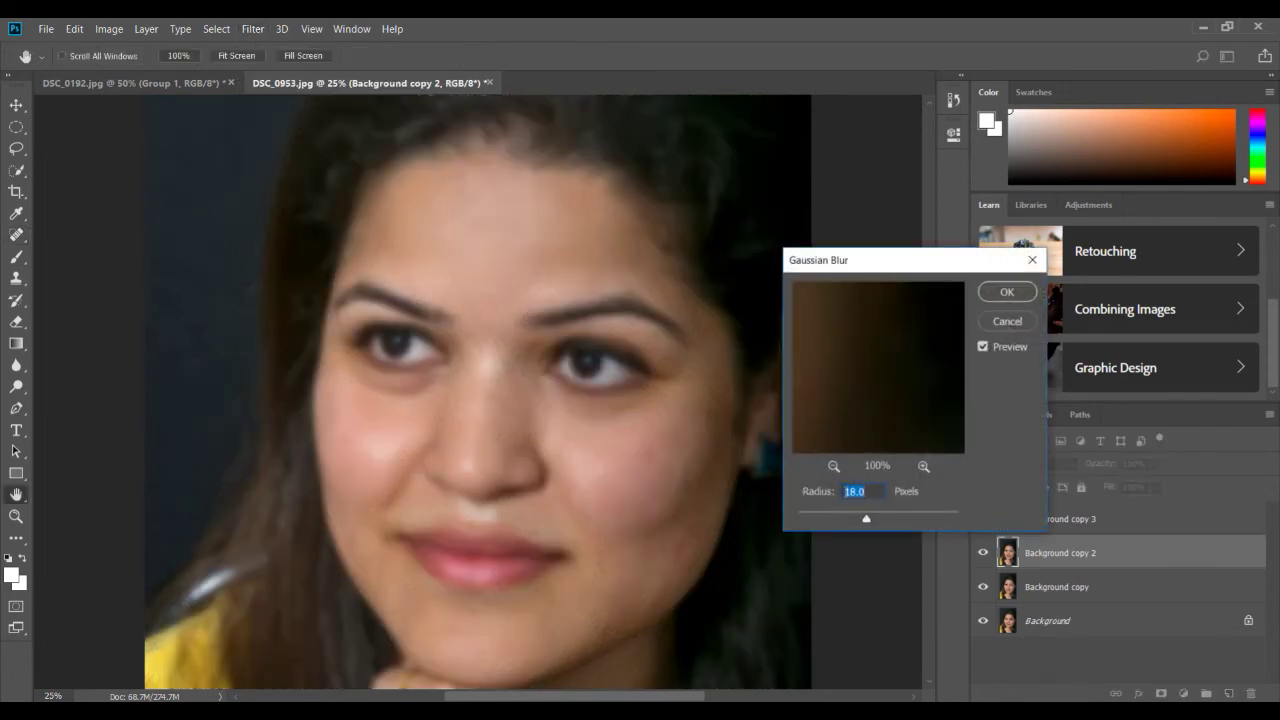
{"action": "left_click_drag", "start_coordinate": [866, 524], "coordinate": [797, 520]}
{"action": "left_click_drag", "start_coordinate": [849, 357], "coordinate": [927, 441]}
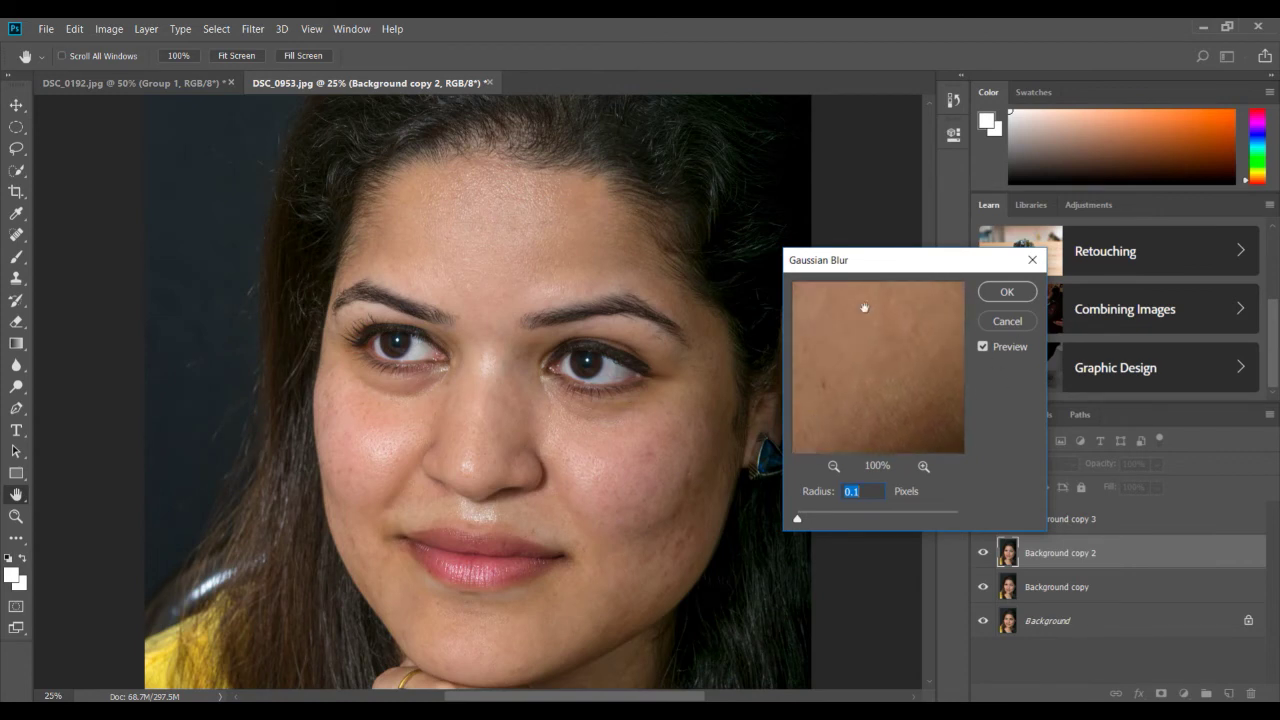
{"action": "left_click_drag", "start_coordinate": [865, 308], "coordinate": [945, 436]}
{"action": "left_click_drag", "start_coordinate": [837, 337], "coordinate": [957, 385]}
{"action": "left_click_drag", "start_coordinate": [815, 369], "coordinate": [897, 363]}
{"action": "left_click", "coordinate": [834, 467]}
{"action": "left_click_drag", "start_coordinate": [800, 523], "coordinate": [837, 522]}
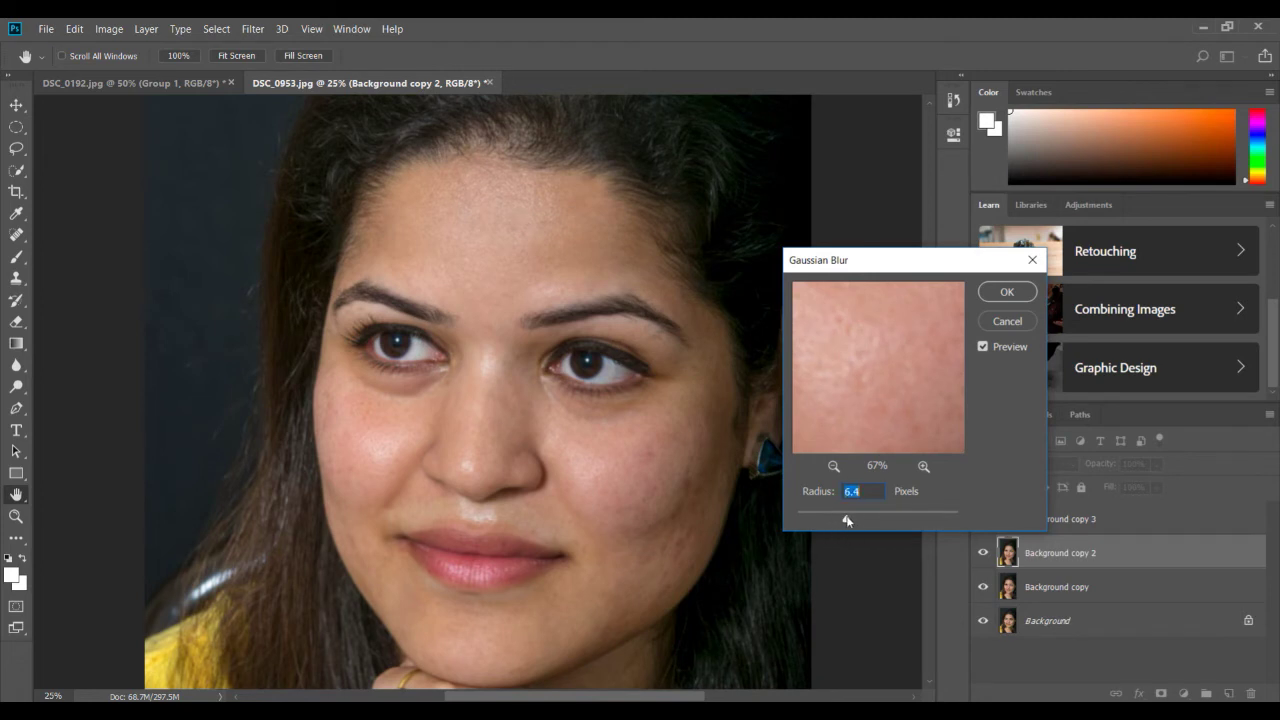
{"action": "left_click_drag", "start_coordinate": [847, 520], "coordinate": [859, 521]}
{"action": "left_click", "coordinate": [1008, 291]}
{"action": "key", "text": "j"}
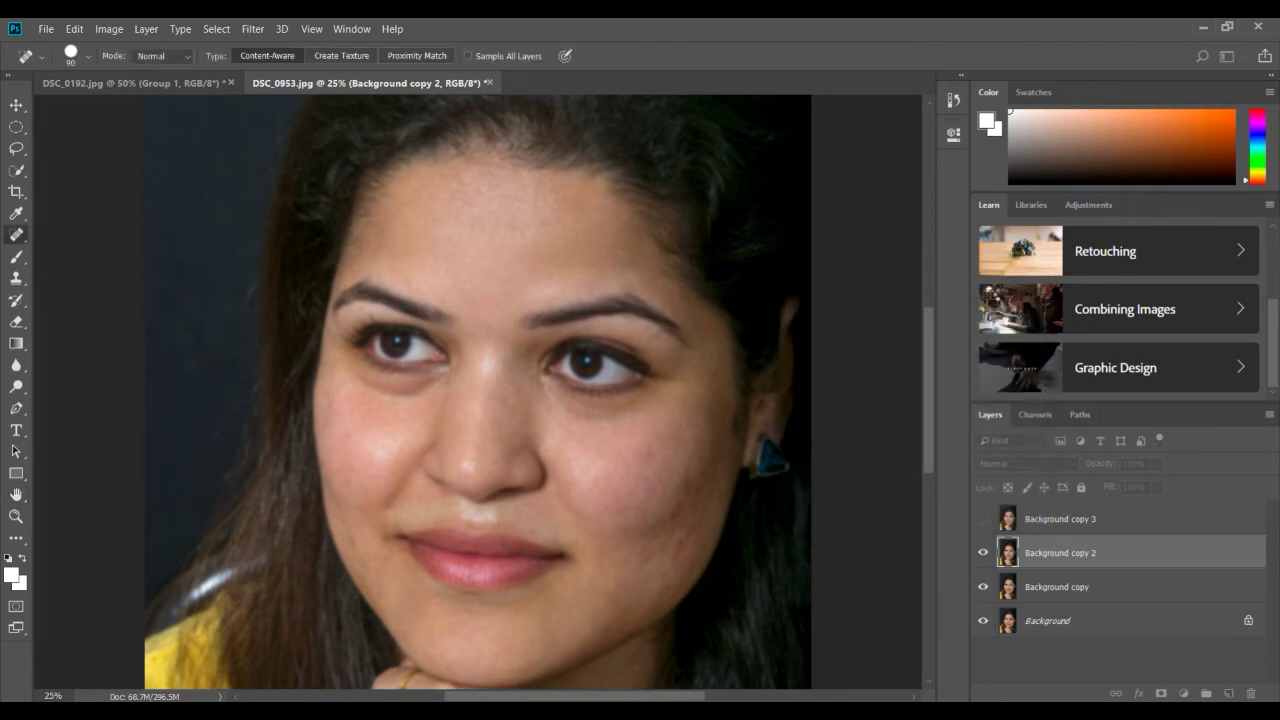
Show Background copy 3 and use Apply Image on it with layer Background copy 2, Subtract blending, scale 2 and offset 128.
{"action": "left_click", "coordinate": [983, 519]}
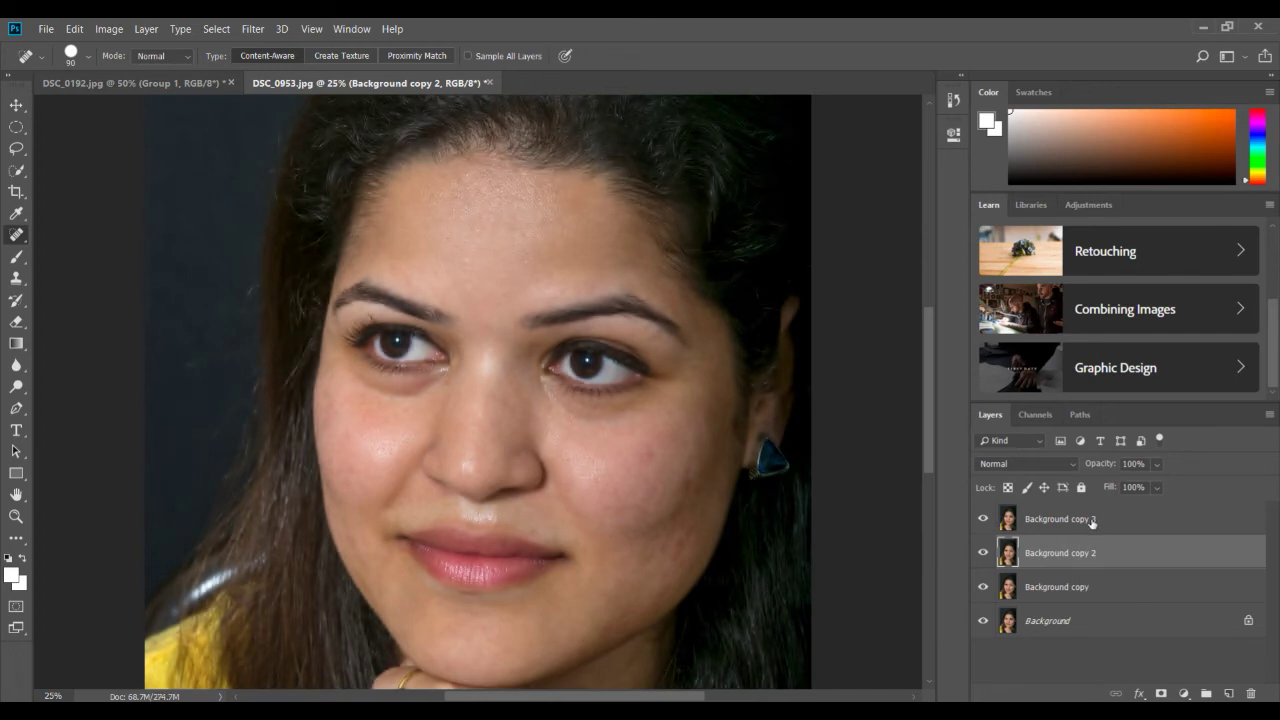
{"action": "left_click", "coordinate": [1090, 523]}
{"action": "left_click", "coordinate": [110, 29]}
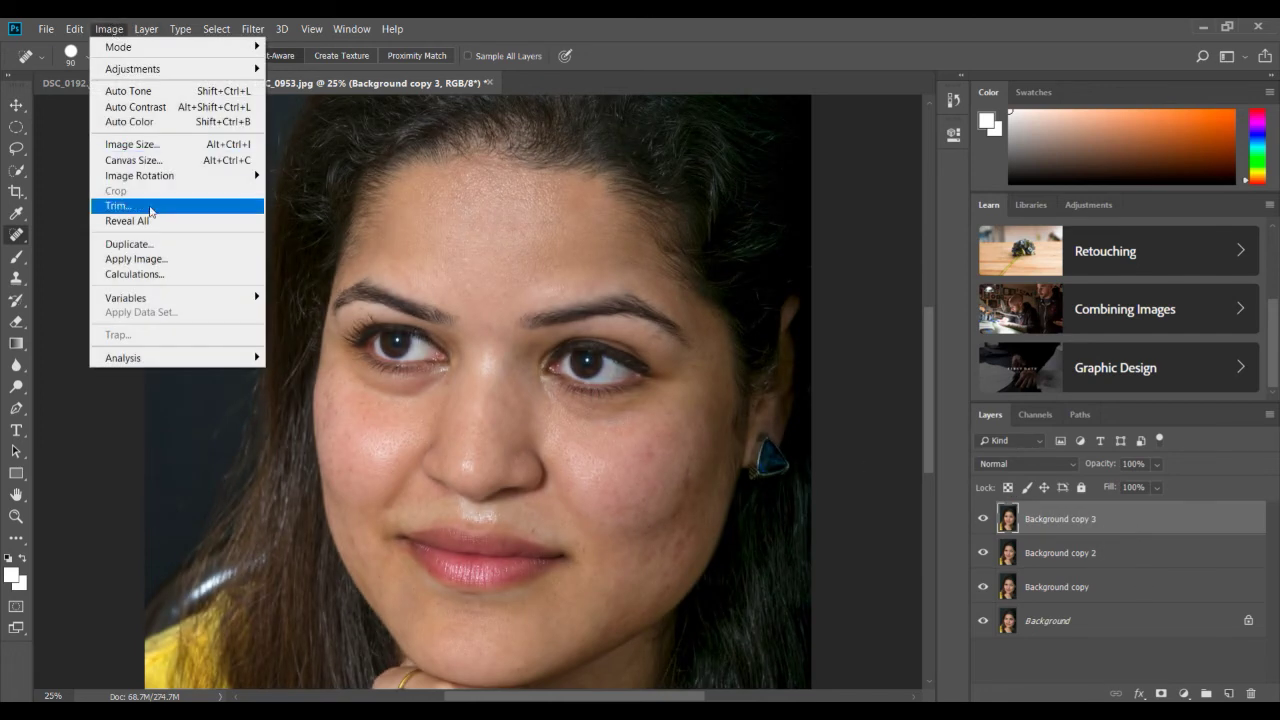
{"action": "left_click", "coordinate": [157, 260]}
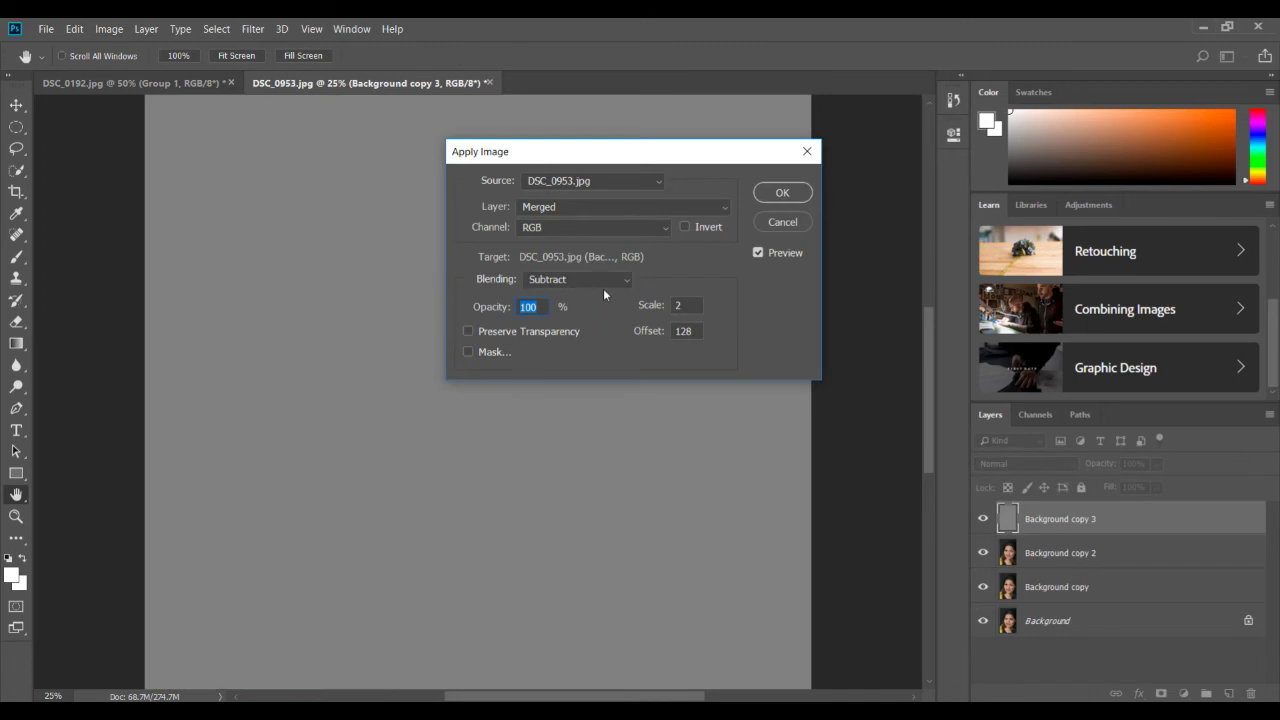
{"action": "left_click", "coordinate": [552, 207]}
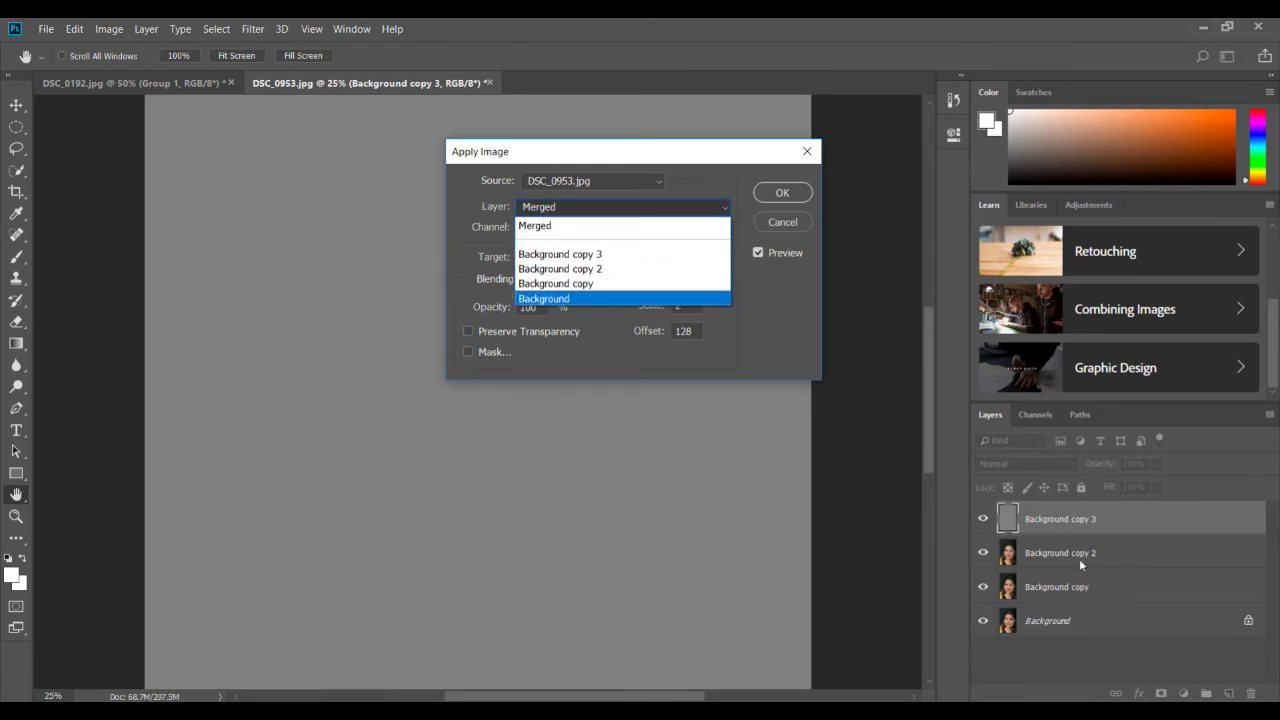
{"action": "left_click", "coordinate": [623, 268]}
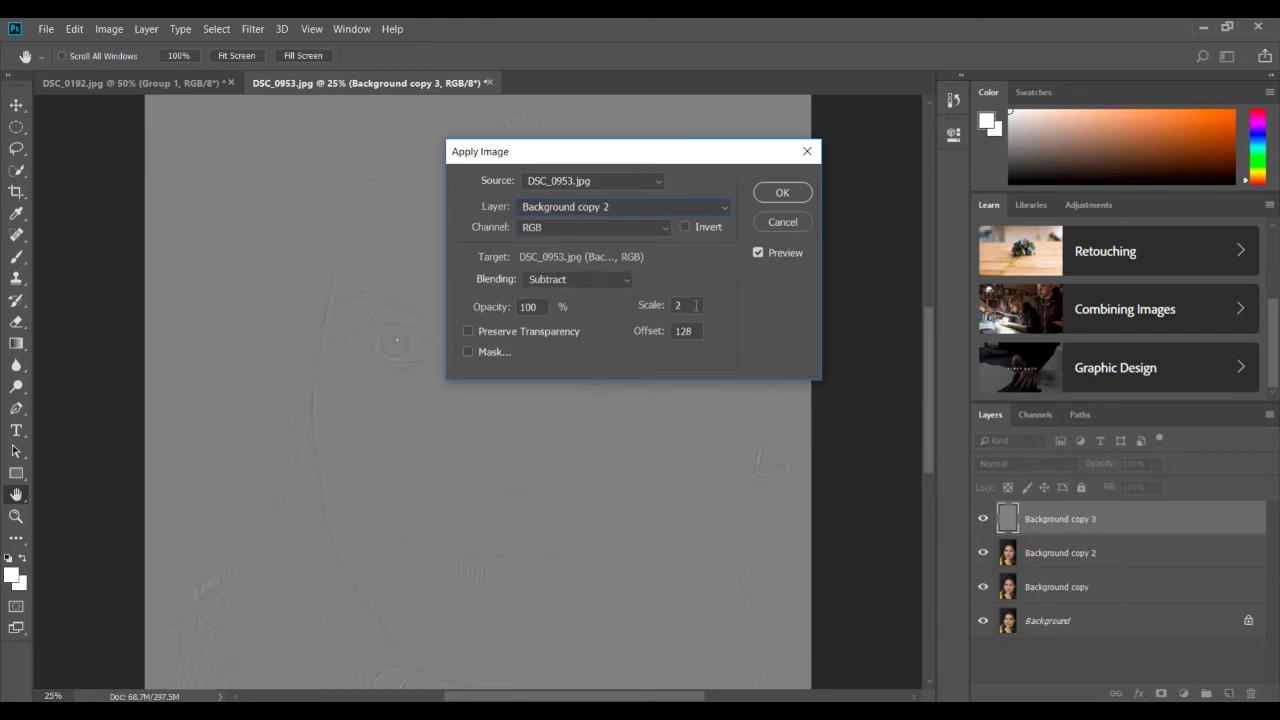
{"action": "left_click", "coordinate": [779, 193]}
Set the blend mode of Background copy 3 to Linear Light.
{"action": "key", "text": "j"}
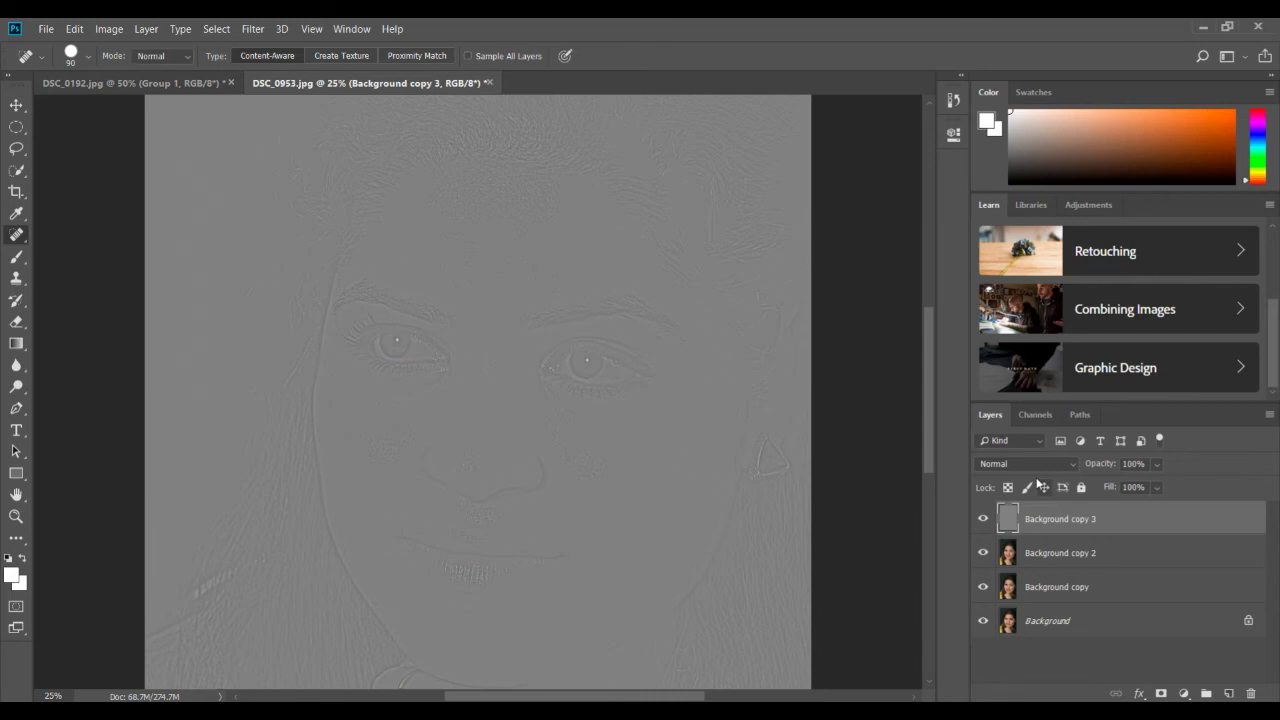
{"action": "left_click", "coordinate": [1040, 463]}
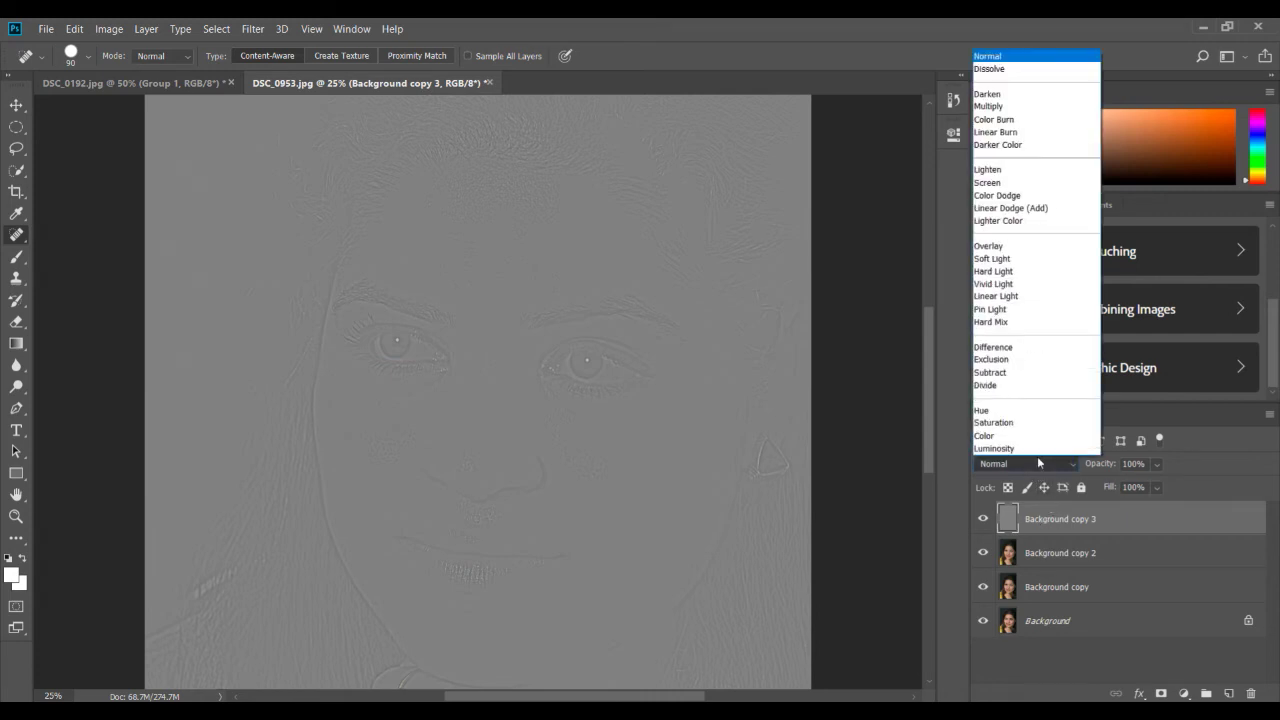
{"action": "left_click", "coordinate": [993, 297]}
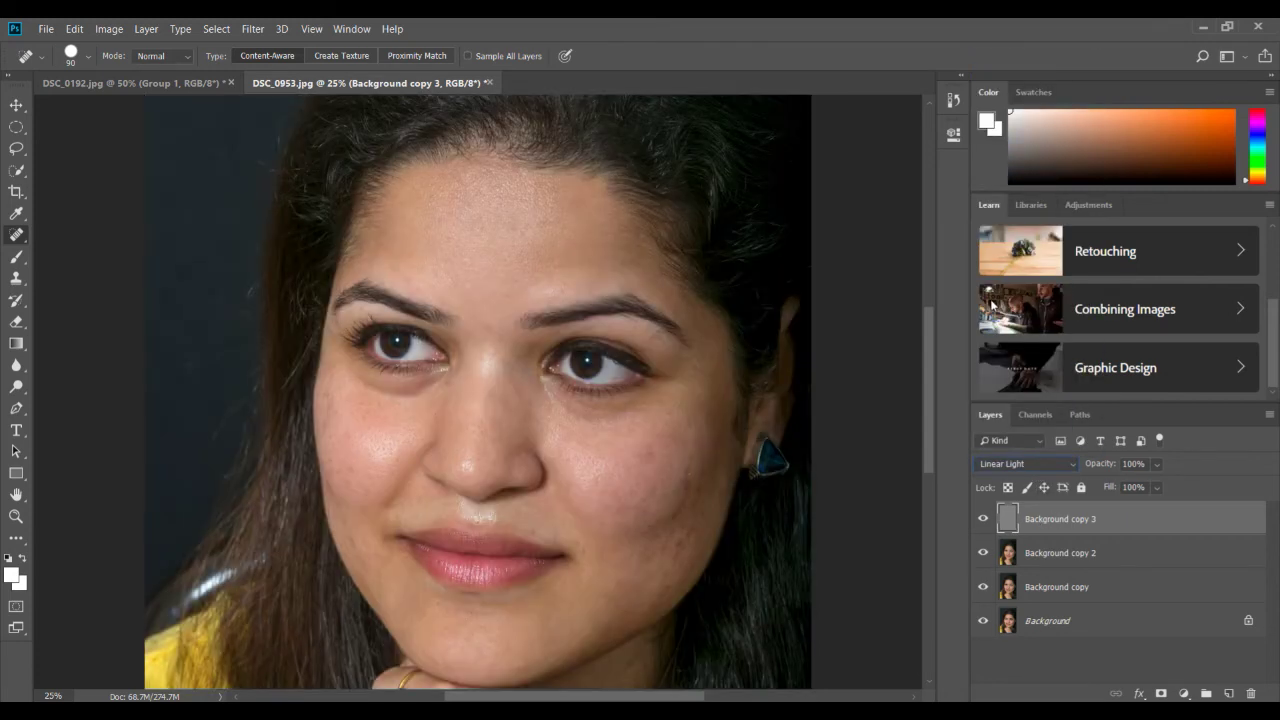
Blur Background copy 2 again with a Gaussian Blur of 29.1 pixels to smooth the skin tones.
{"action": "left_click", "coordinate": [1080, 558]}
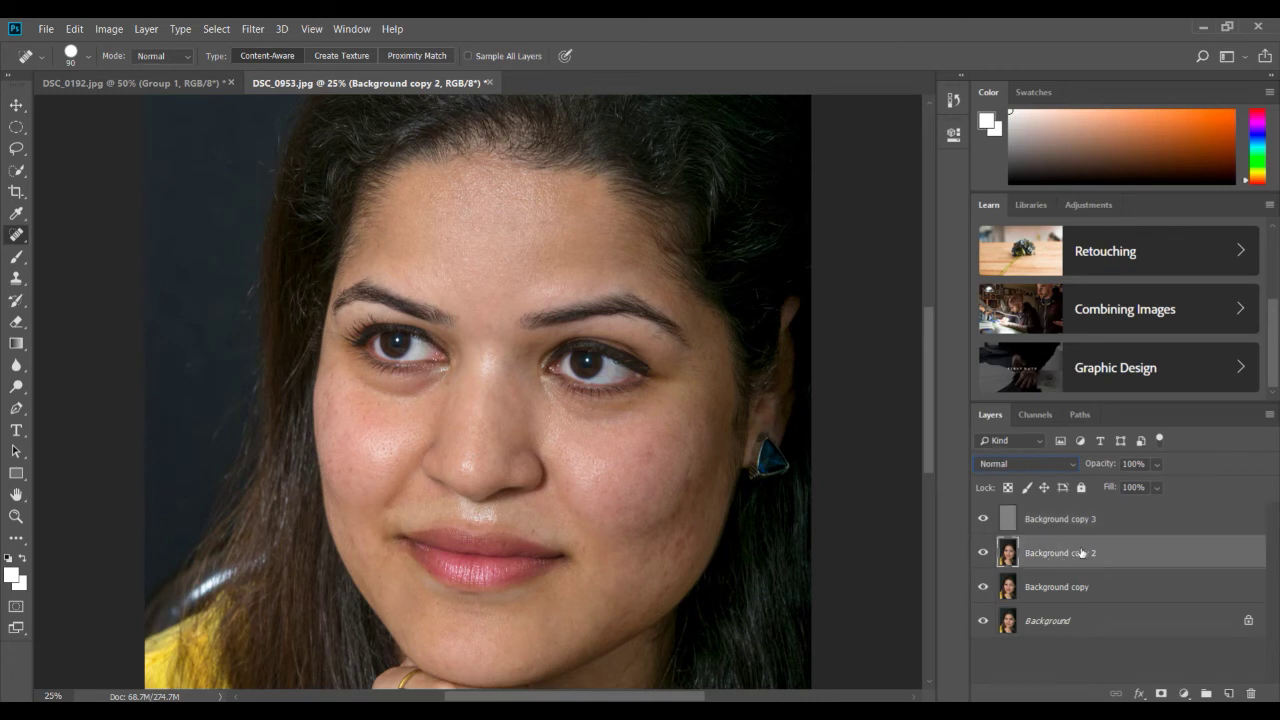
{"action": "left_click", "coordinate": [252, 30]}
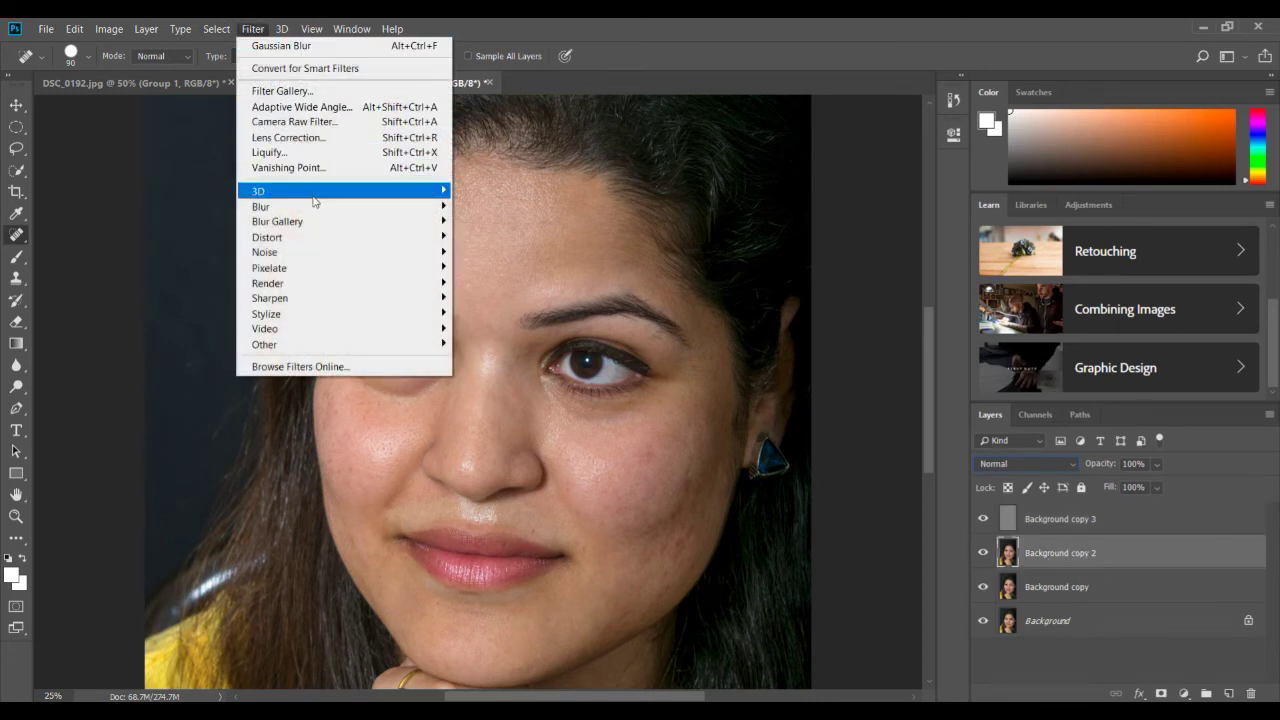
{"action": "mouse_move", "coordinate": [314, 206]}
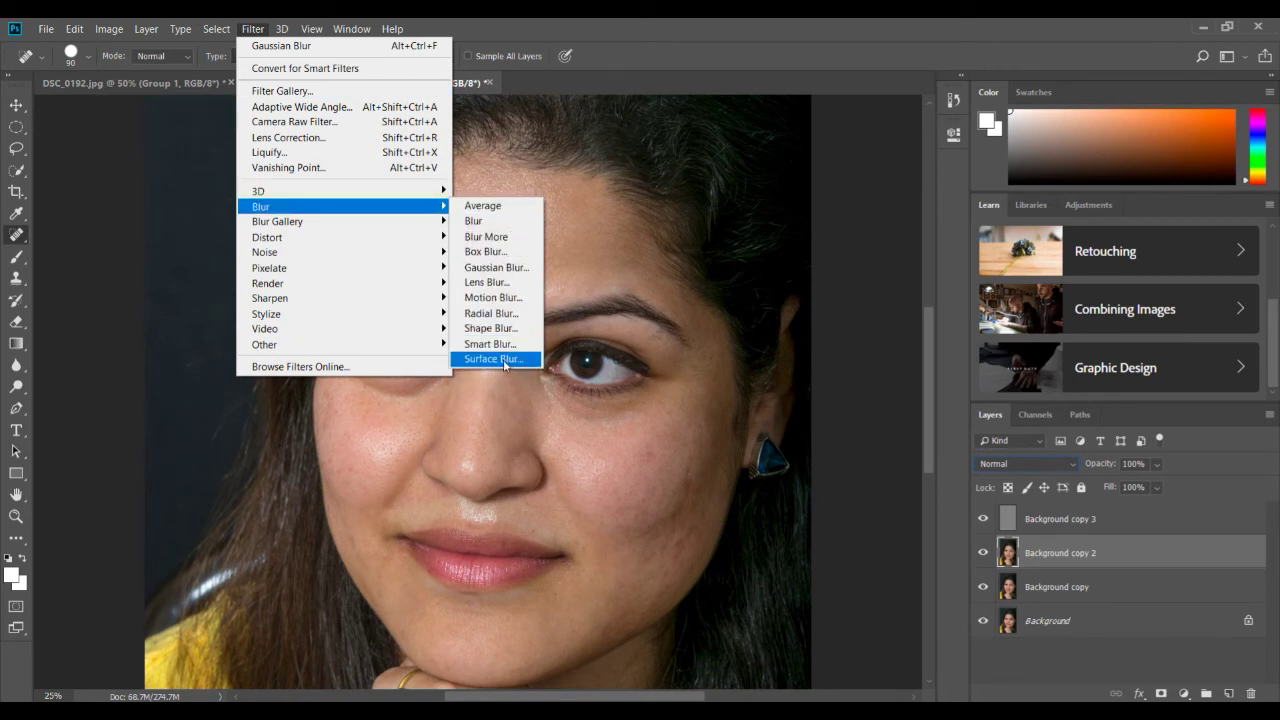
{"action": "left_click", "coordinate": [496, 267]}
{"action": "left_click_drag", "start_coordinate": [934, 403], "coordinate": [880, 374]}
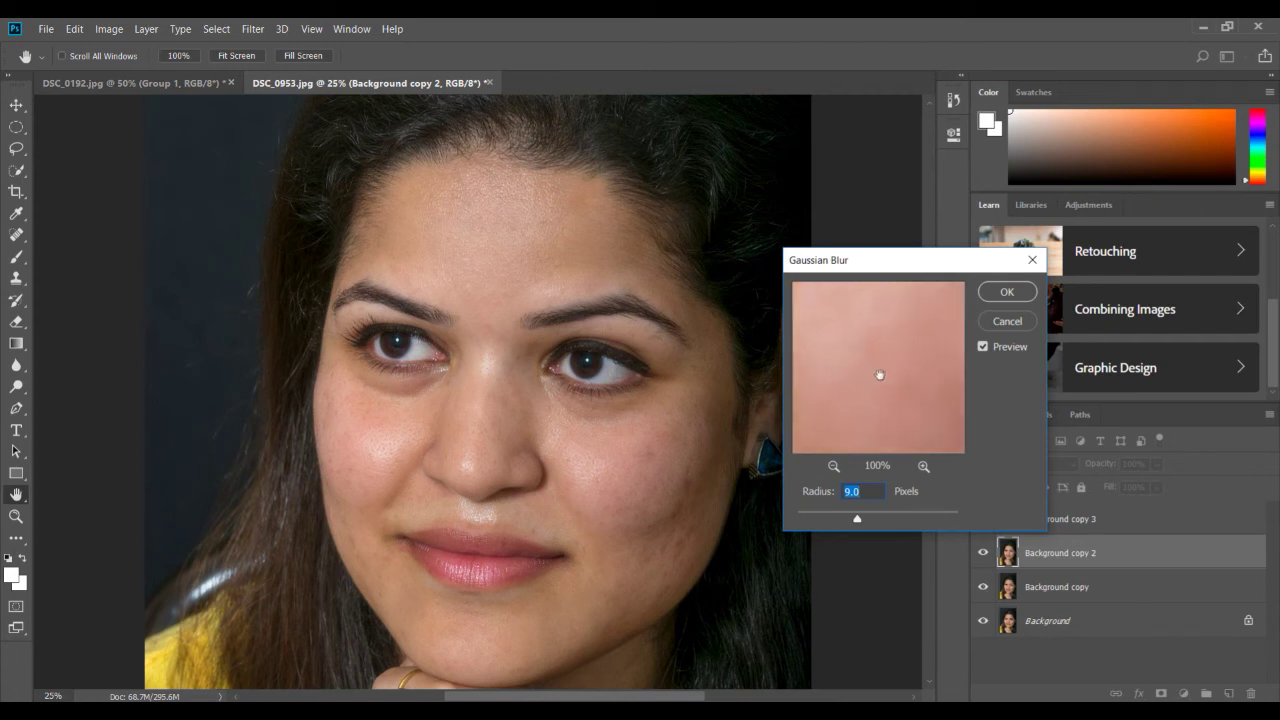
{"action": "left_click", "coordinate": [831, 466]}
{"action": "left_click", "coordinate": [832, 467]}
{"action": "left_click", "coordinate": [832, 467]}
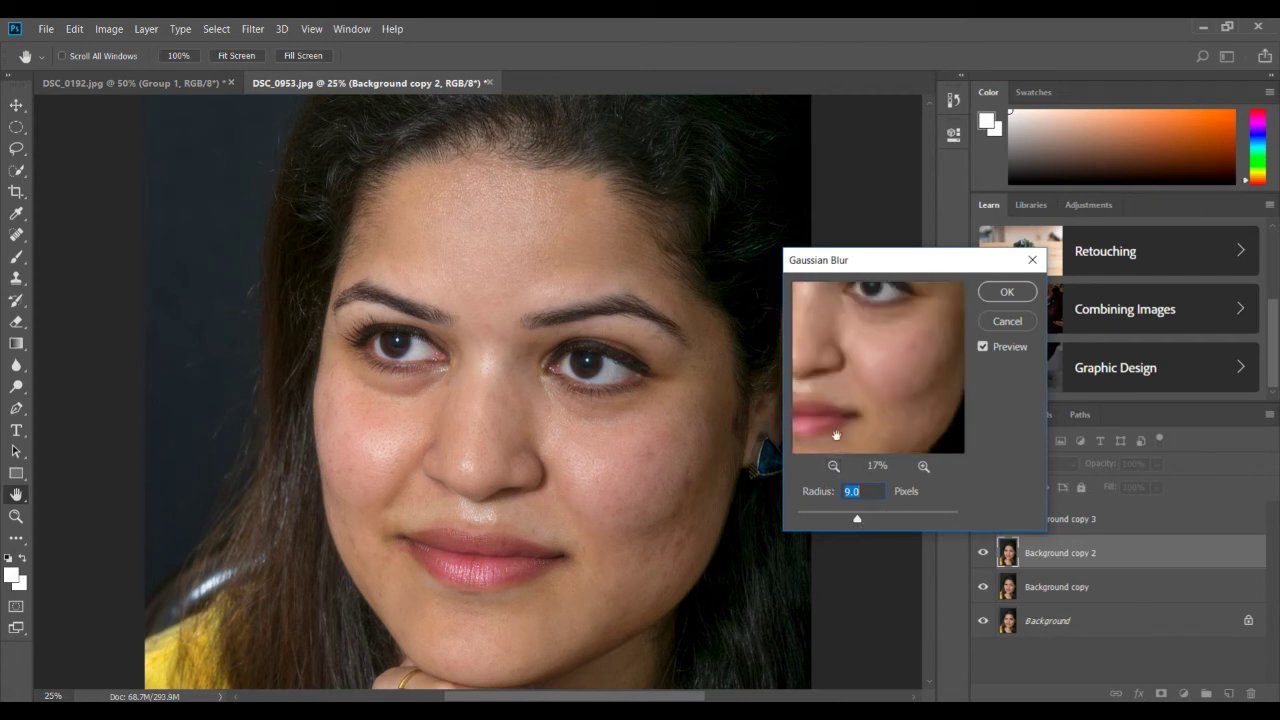
{"action": "mouse_move", "coordinate": [857, 518]}
{"action": "left_mouse_down"}
{"action": "mouse_move", "coordinate": [897, 516]}
{"action": "mouse_move", "coordinate": [866, 517]}
{"action": "mouse_move", "coordinate": [882, 516]}
{"action": "left_mouse_up"}
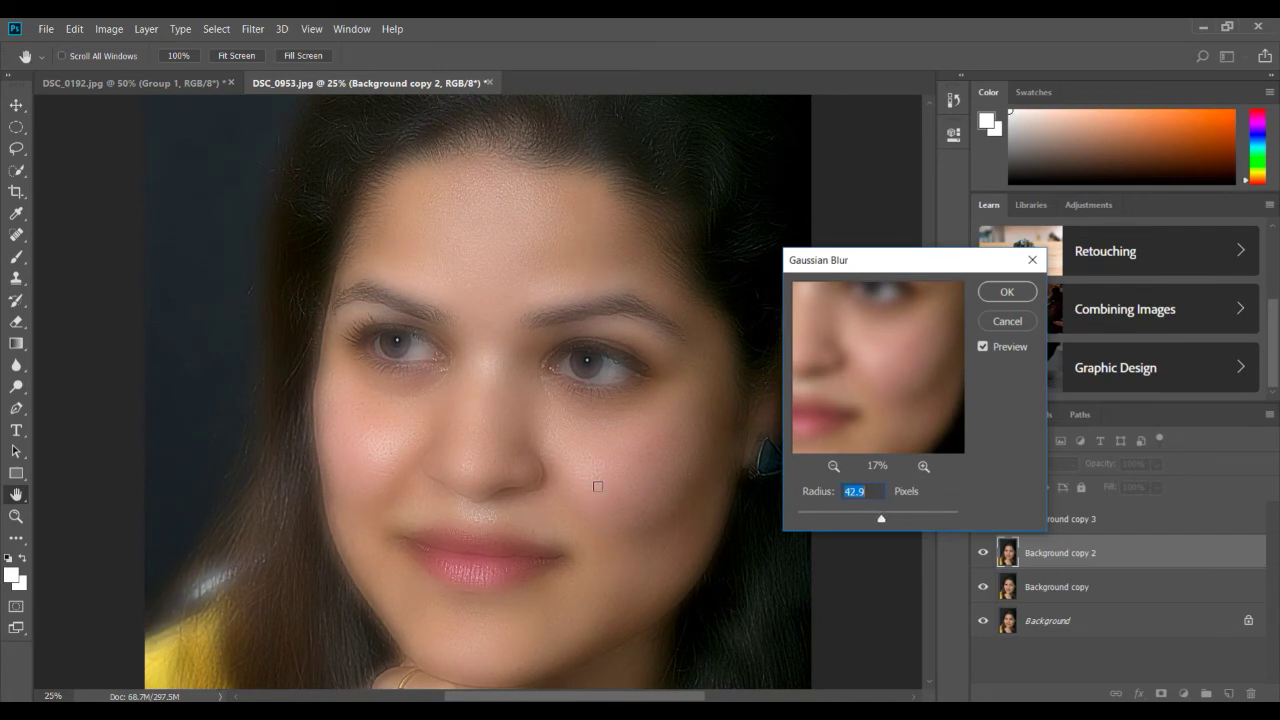
{"action": "mouse_move", "coordinate": [881, 520]}
{"action": "left_mouse_down"}
{"action": "mouse_move", "coordinate": [869, 517]}
{"action": "mouse_move", "coordinate": [883, 520]}
{"action": "left_mouse_up"}
{"action": "left_click_drag", "start_coordinate": [882, 520], "coordinate": [873, 521]}
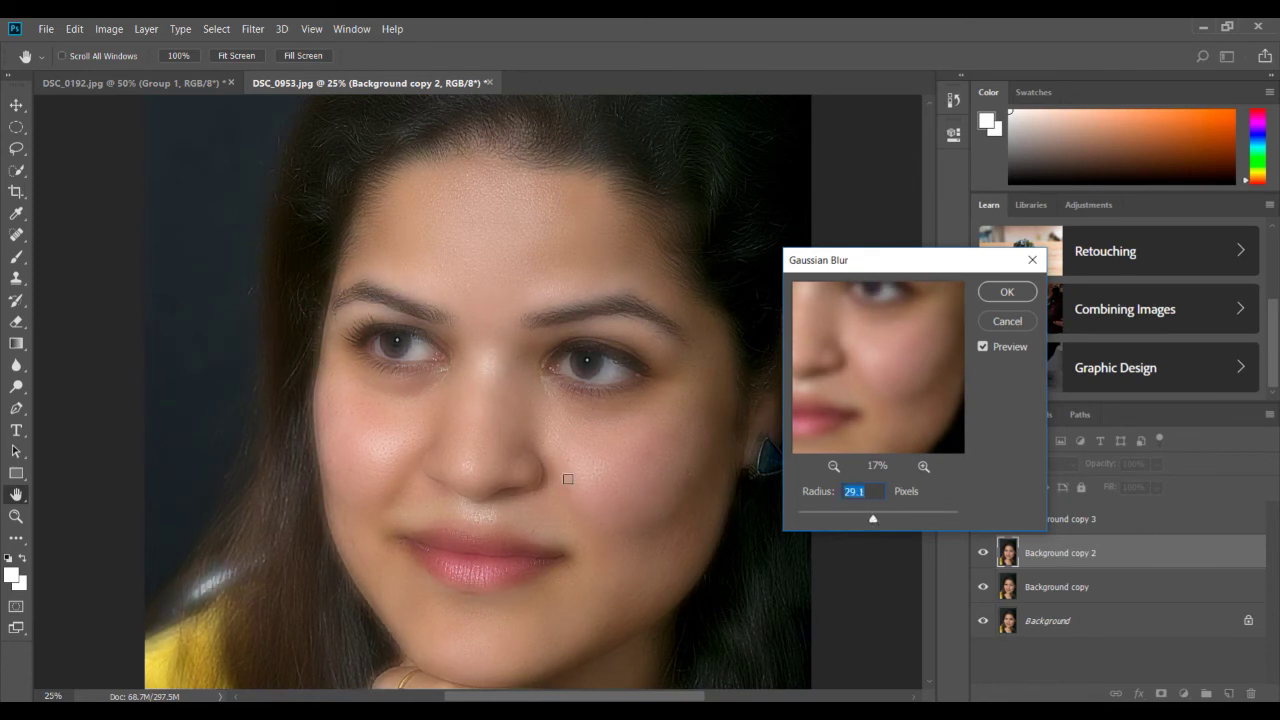
{"action": "left_click", "coordinate": [1013, 294]}
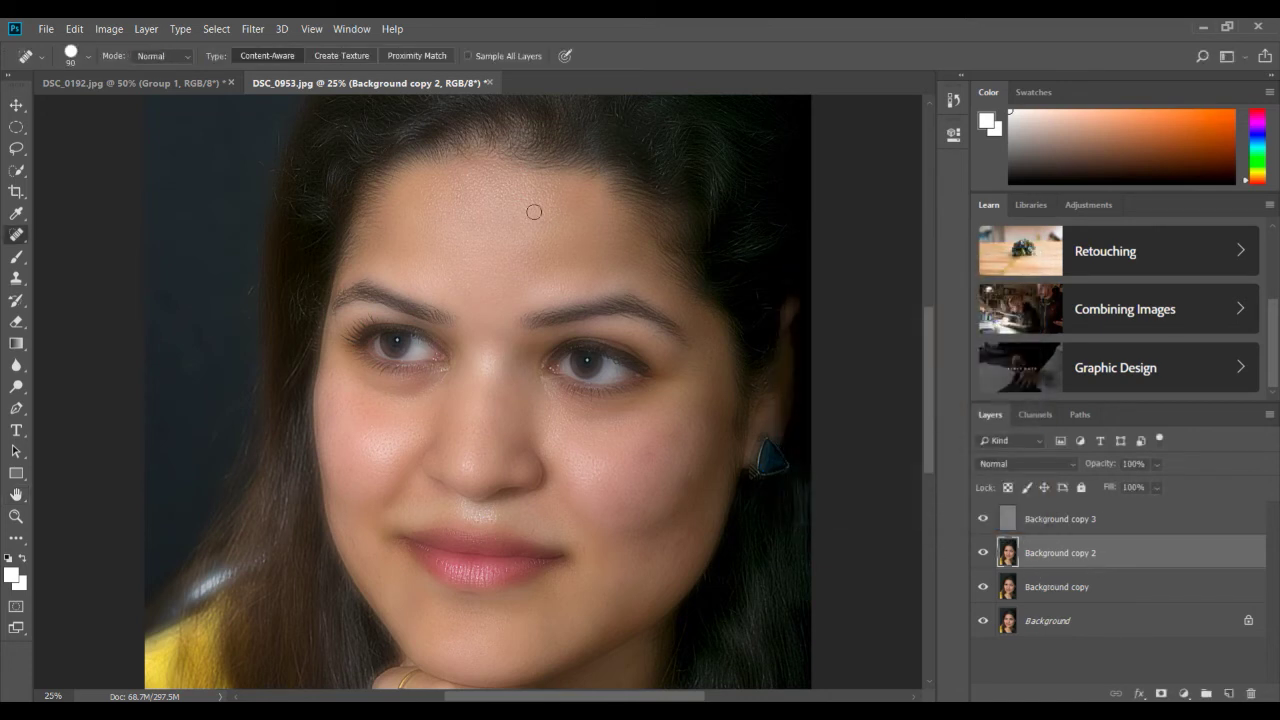
Add a layer mask to Background copy 2 and invert it to black.
{"action": "left_click", "coordinate": [1161, 694]}
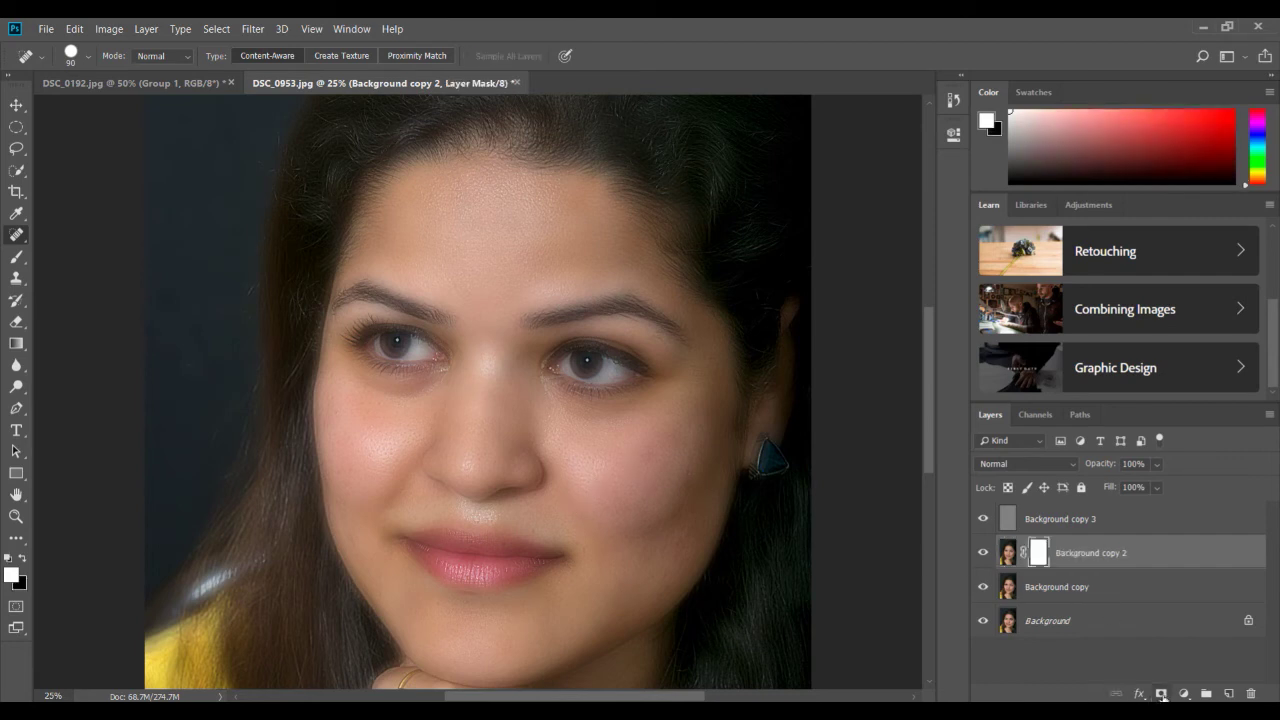
{"action": "double_click", "coordinate": [1036, 560]}
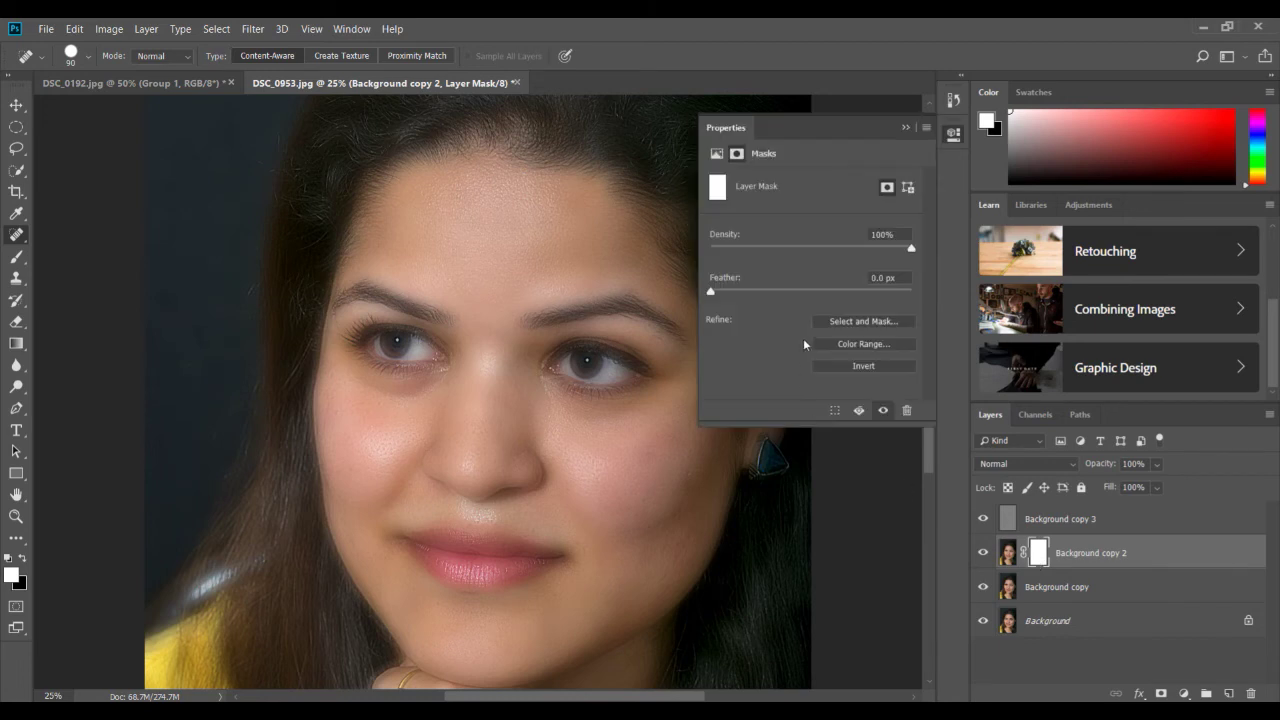
{"action": "left_click", "coordinate": [837, 366]}
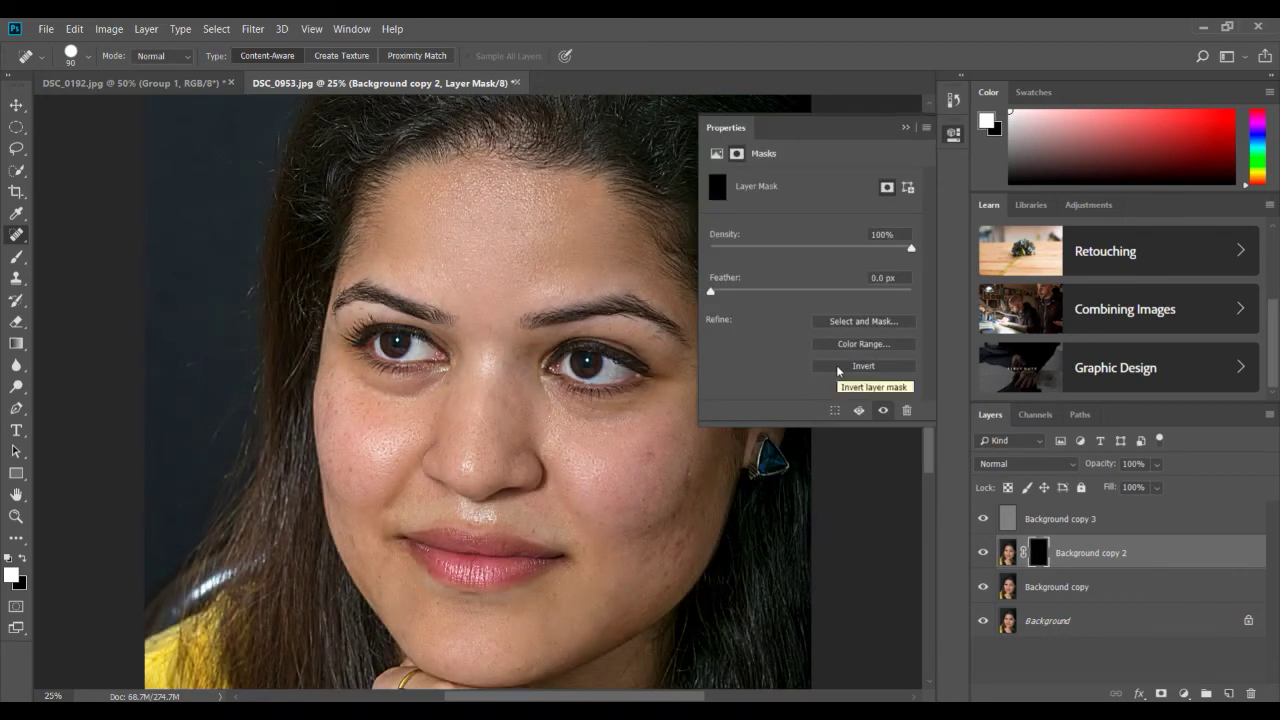
{"action": "left_click", "coordinate": [905, 127]}
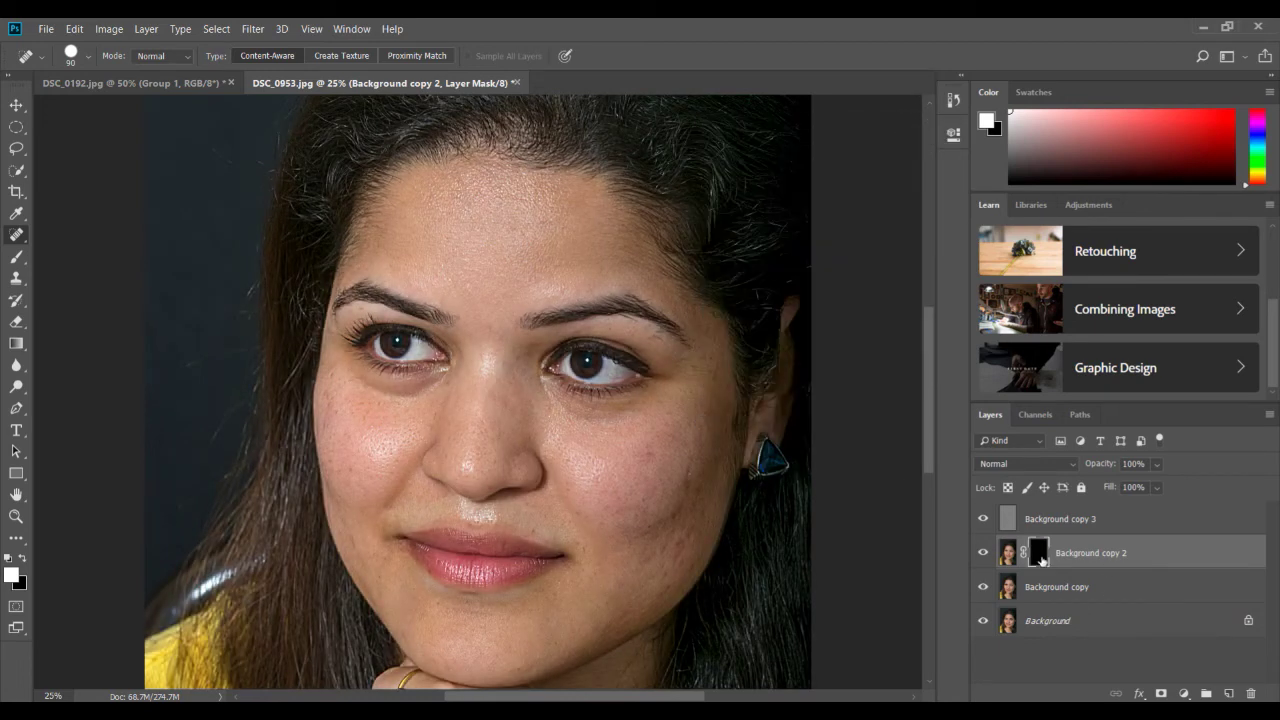
Prepare the Brush tool for painting on the mask, with 38% flow and a larger tip.
{"action": "left_click", "coordinate": [18, 259]}
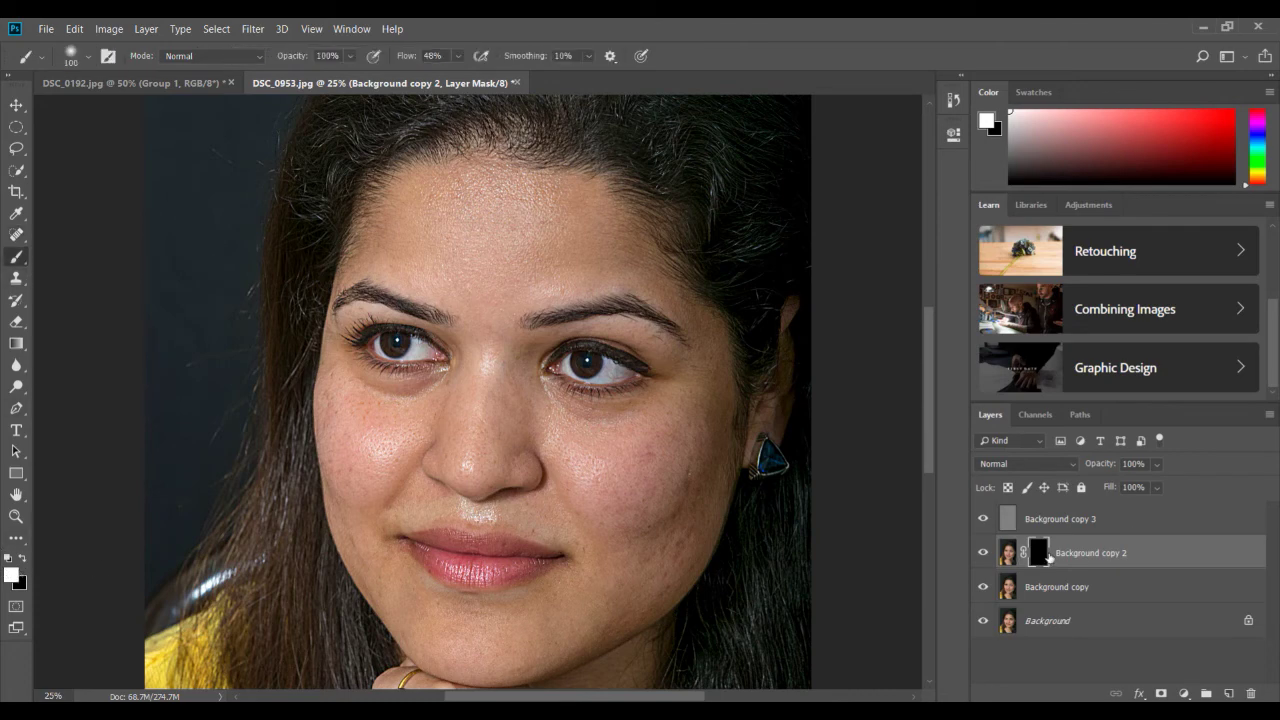
{"action": "left_click", "coordinate": [456, 58]}
{"action": "left_click_drag", "start_coordinate": [465, 80], "coordinate": [460, 82]}
{"action": "key", "text": "]"}
{"action": "key", "text": "]"}
{"action": "key", "text": "]"}
{"action": "key", "text": "]"}
{"action": "key", "text": "]"}
{"action": "key", "text": "]"}
{"action": "key", "text": "]"}
{"action": "key", "text": "]"}
{"action": "key", "text": "]"}
{"action": "key", "text": "]"}
{"action": "key", "text": "]"}
{"action": "key", "text": "bracketleft"}
{"action": "key", "text": "bracketleft"}
{"action": "key", "text": "bracketleft"}
{"action": "key", "text": "bracketleft"}
{"action": "key", "text": "bracketleft"}
Paint white on the Background copy 2 mask over the cheek and jaw skin, reducing the brush size for smaller areas.
{"action": "mouse_move", "coordinate": [620, 453]}
{"action": "left_mouse_down"}
{"action": "mouse_move", "coordinate": [647, 495]}
{"action": "mouse_move", "coordinate": [656, 489]}
{"action": "mouse_move", "coordinate": [638, 552]}
{"action": "mouse_move", "coordinate": [641, 471]}
{"action": "left_mouse_up"}
{"action": "left_click_drag", "start_coordinate": [666, 587], "coordinate": [684, 562]}
{"action": "mouse_move", "coordinate": [700, 502]}
{"action": "left_mouse_down"}
{"action": "mouse_move", "coordinate": [660, 470]}
{"action": "mouse_move", "coordinate": [594, 491]}
{"action": "left_mouse_up"}
{"action": "key", "text": "bracketleft"}
{"action": "key", "text": "bracketleft"}
{"action": "key", "text": "bracketleft"}
{"action": "key", "text": "bracketleft"}
{"action": "key", "text": "bracketleft"}
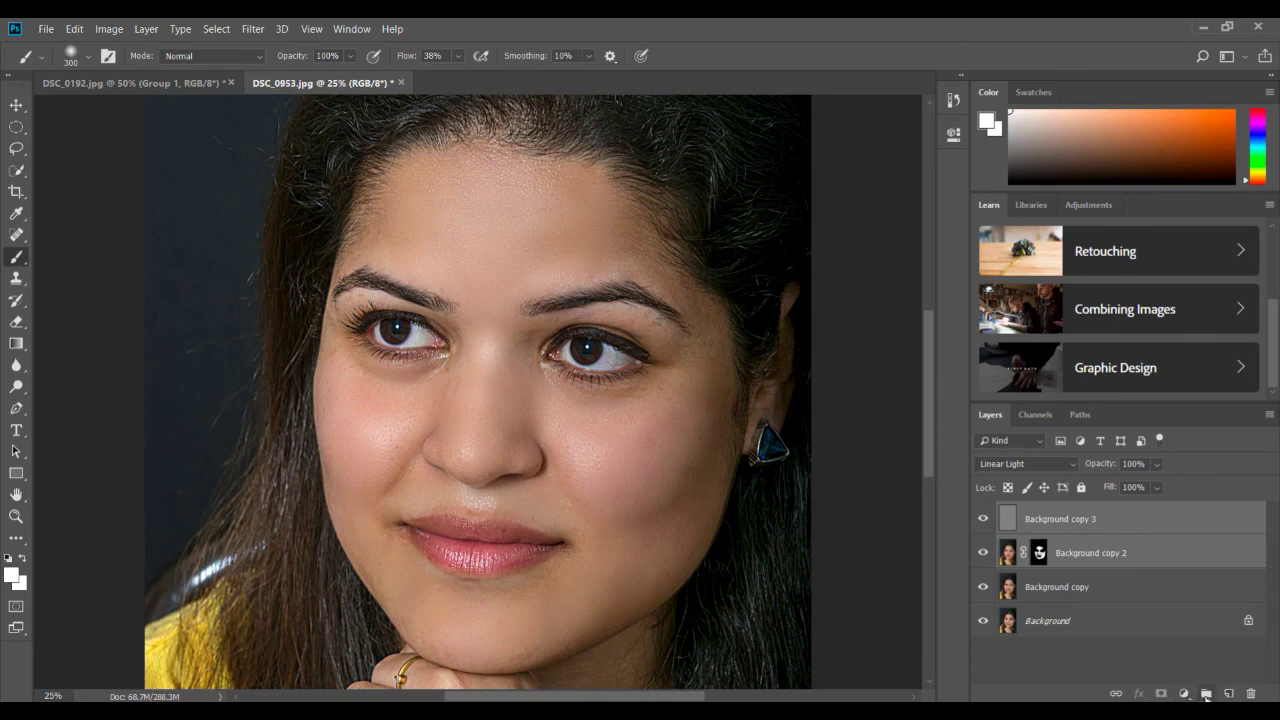
Group Background copy 3 and Background copy 2, and compare the face with and without the group.
{"action": "left_click", "coordinate": [1207, 694]}
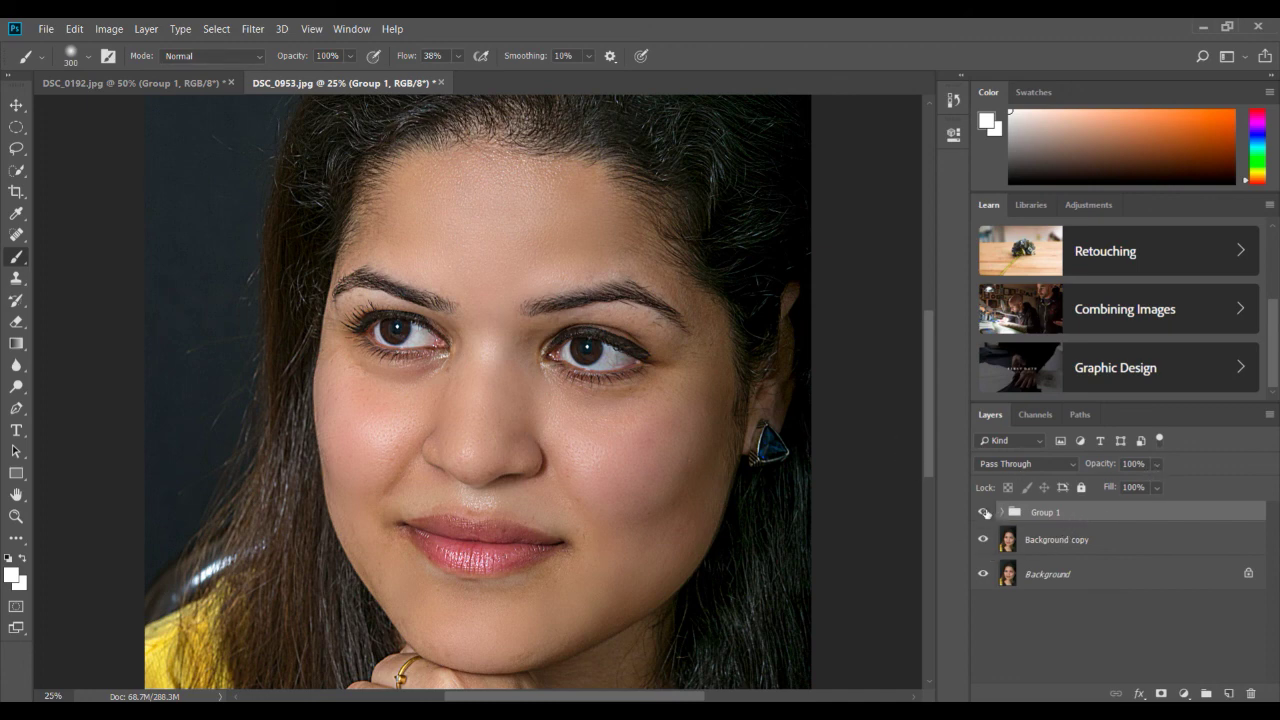
{"action": "left_click", "coordinate": [984, 514]}
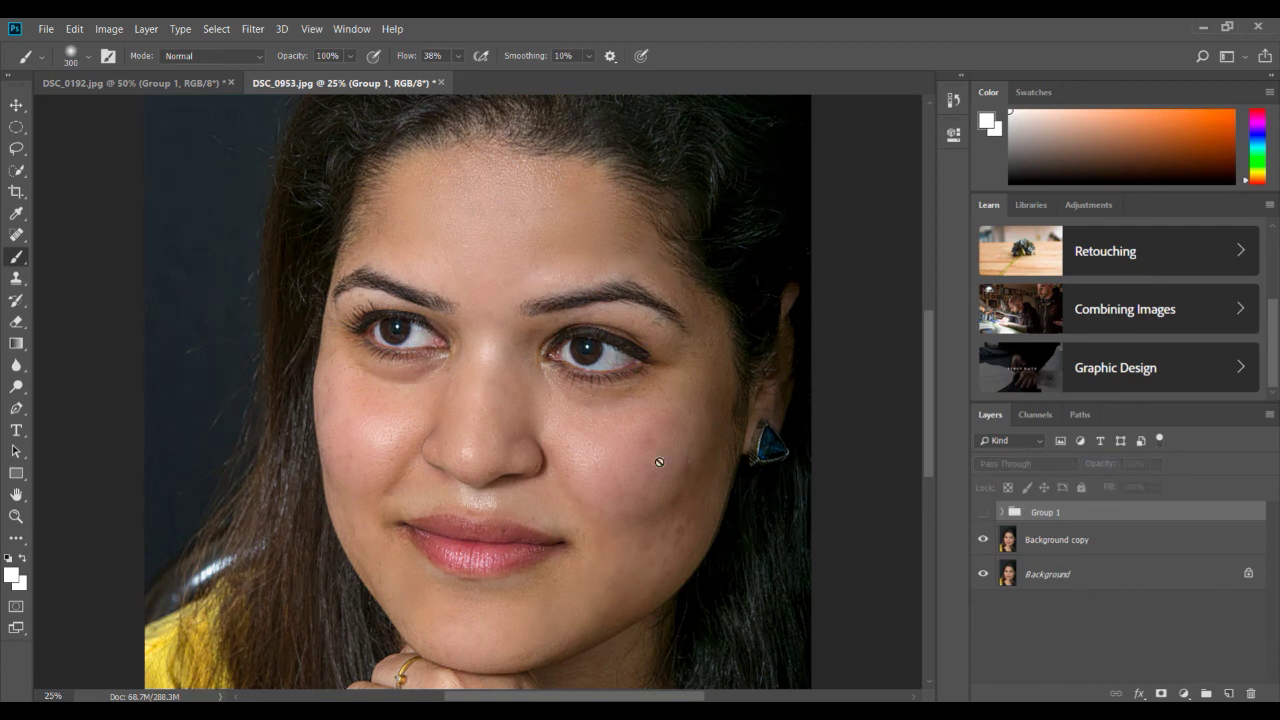
{"action": "left_click", "coordinate": [983, 514]}
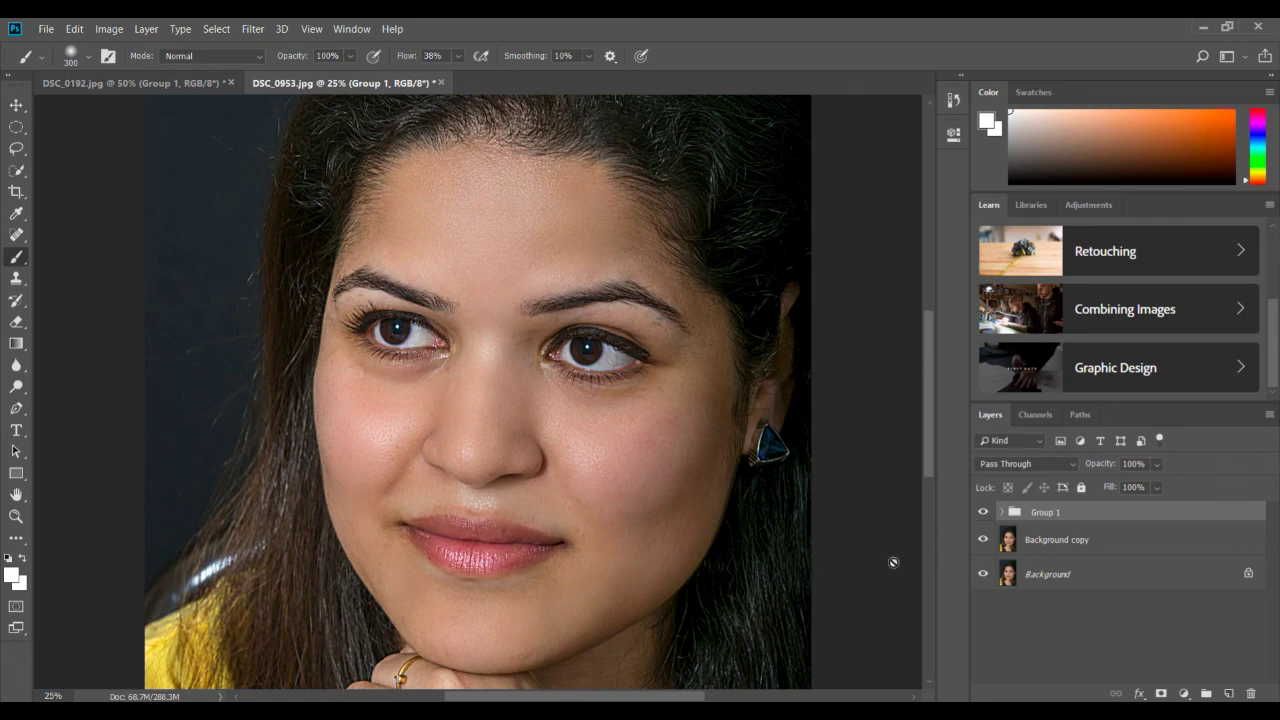
Try Group 1 at reduced opacities such as 64%, toggling its visibility to compare, and return it to 100%.
{"action": "left_click", "coordinate": [1157, 464]}
{"action": "left_click_drag", "start_coordinate": [1172, 489], "coordinate": [1137, 488]}
{"action": "left_click", "coordinate": [983, 513]}
{"action": "left_click", "coordinate": [983, 513]}
{"action": "left_click", "coordinate": [983, 513]}
{"action": "left_click", "coordinate": [983, 513]}
{"action": "left_click", "coordinate": [983, 513]}
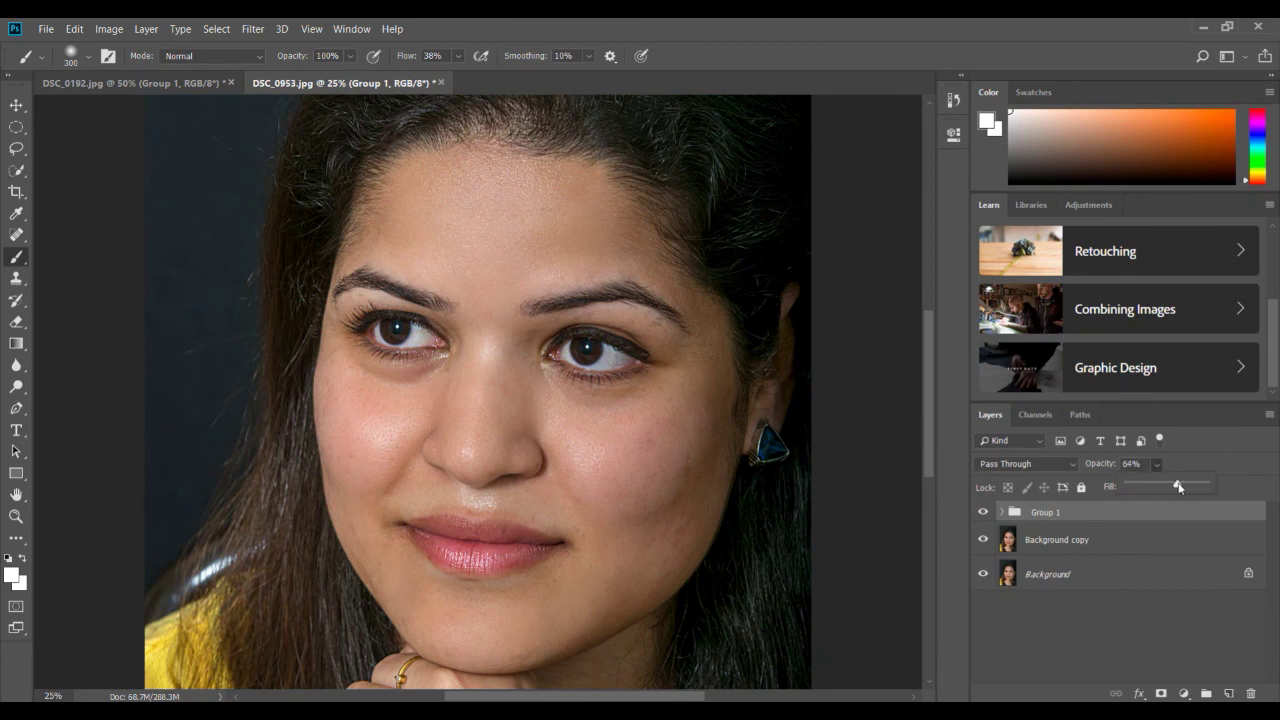
{"action": "left_click", "coordinate": [983, 513]}
{"action": "left_click", "coordinate": [983, 513]}
{"action": "left_click", "coordinate": [983, 513]}
{"action": "left_click_drag", "start_coordinate": [1165, 480], "coordinate": [1236, 473]}
Compare the portrait with Group 1 hidden and shown at full opacity, leaving the group visible.
{"action": "left_click", "coordinate": [982, 519]}
{"action": "left_click", "coordinate": [982, 519]}
{"action": "left_click", "coordinate": [983, 519]}
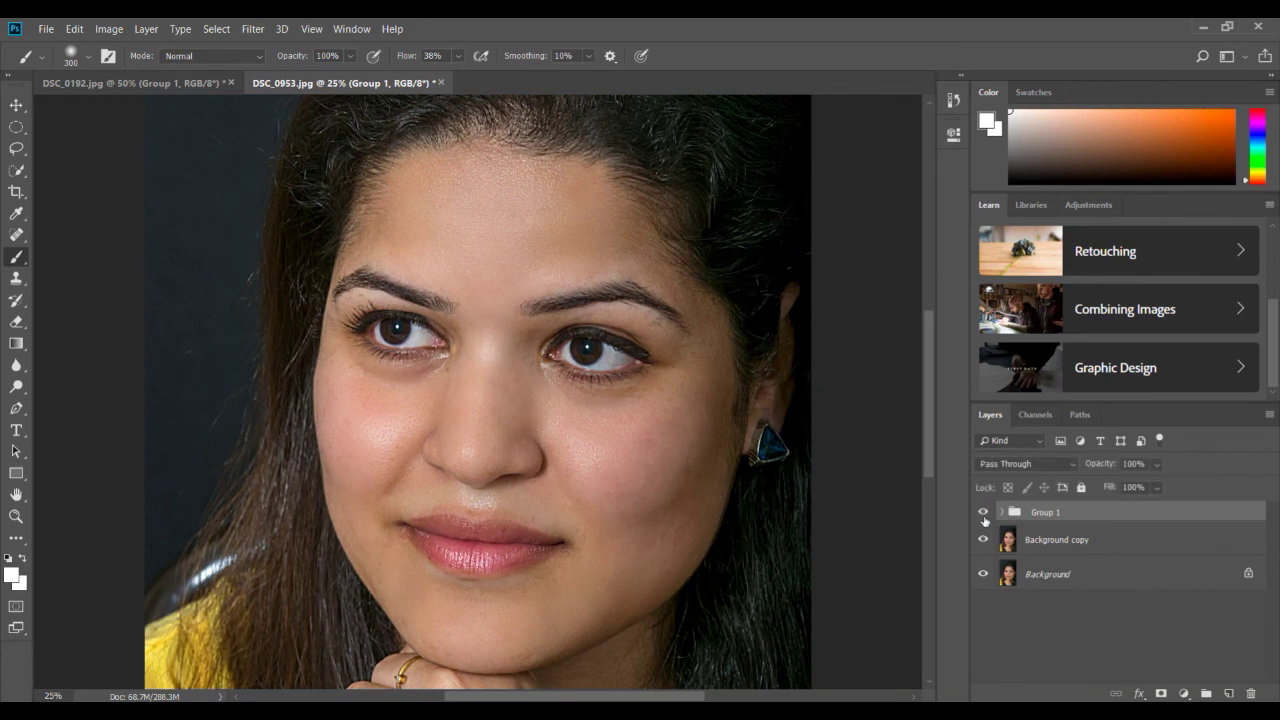